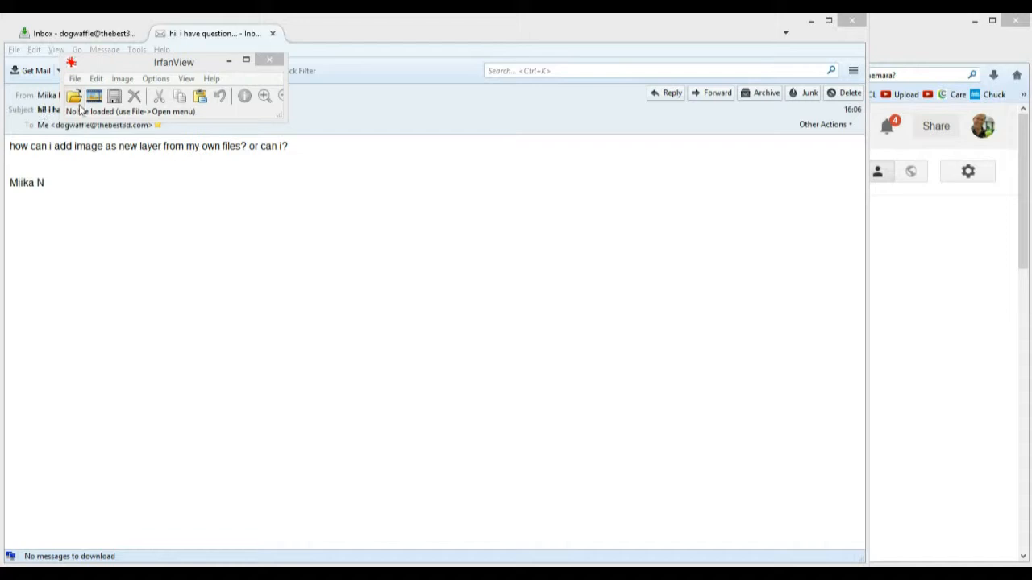
left_click(105, 129)
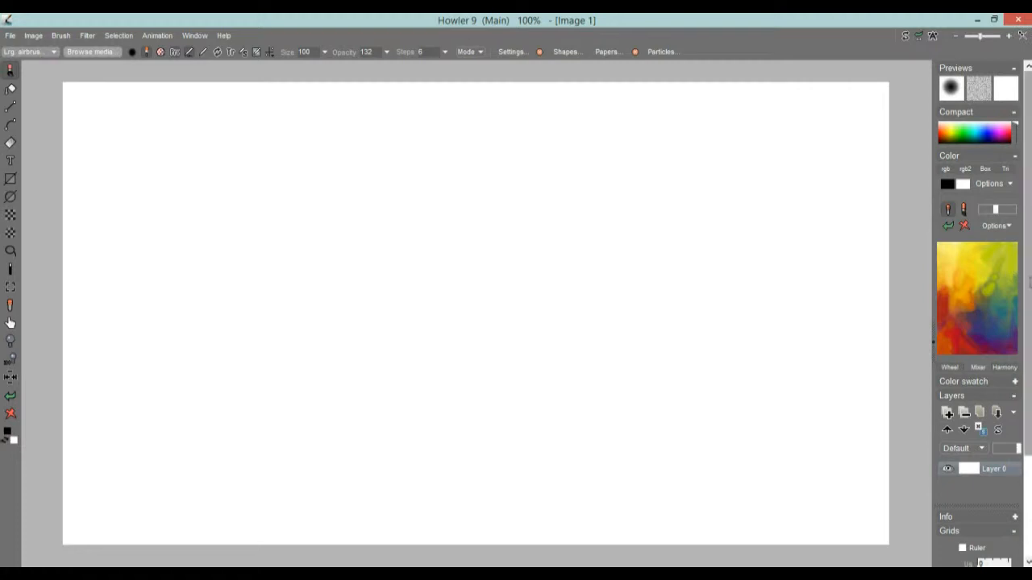
scroll(975, 363, "down", 4)
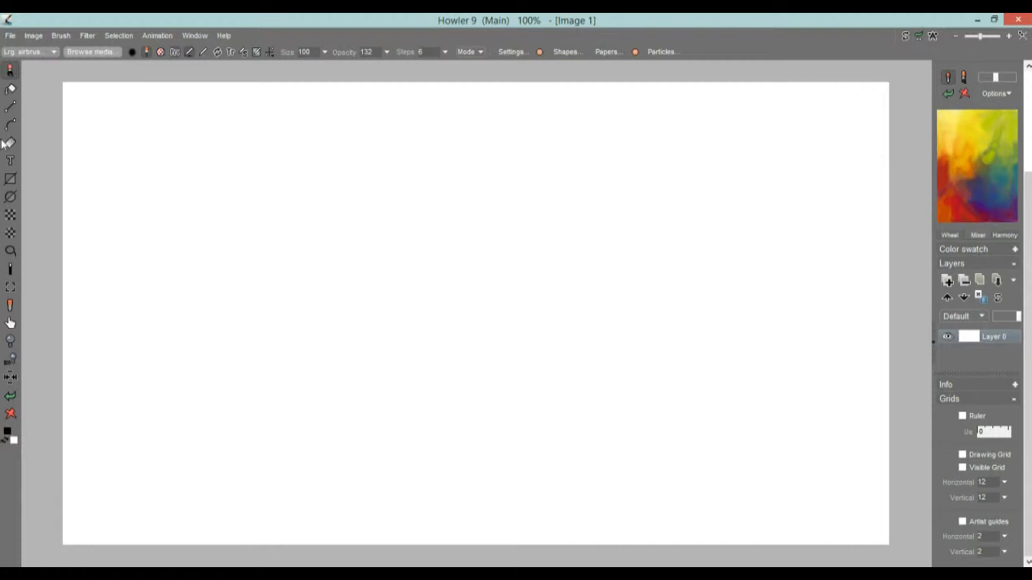
left_click(196, 36)
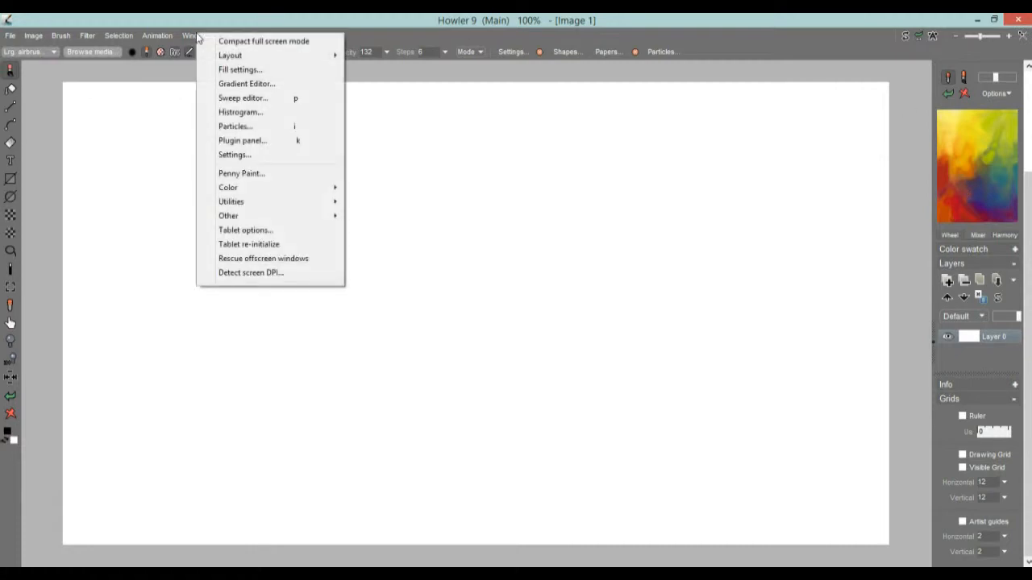
mouse_move(248, 58)
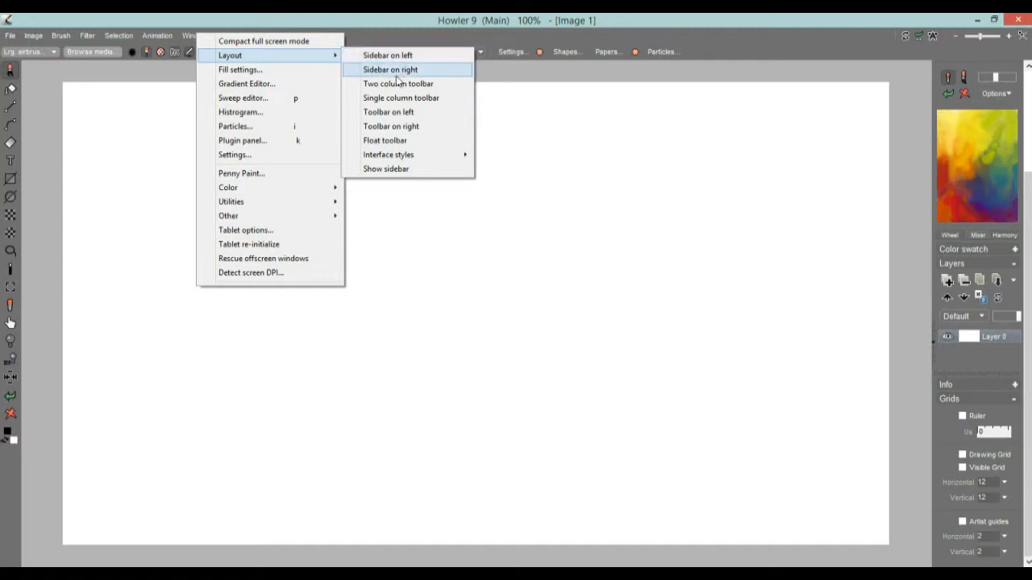
left_click(419, 21)
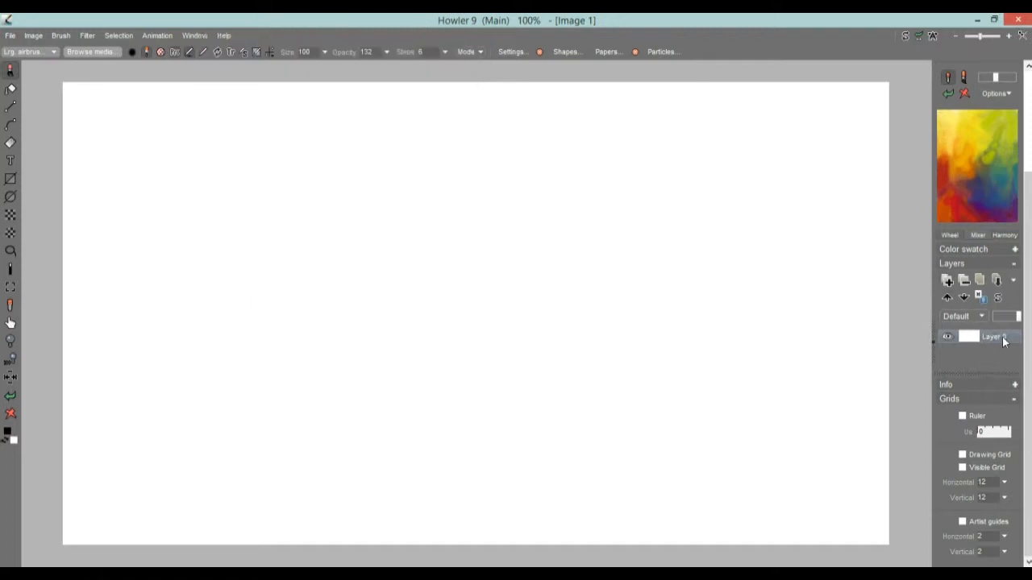
Add three new layers above Layer 0 of the blank image
left_click(948, 282)
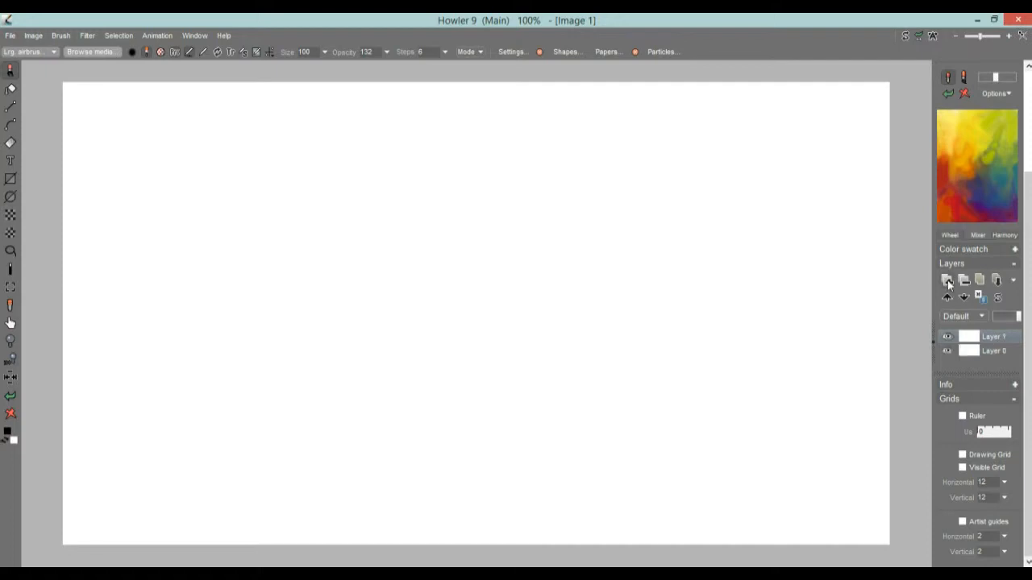
left_click(948, 282)
left_click(947, 282)
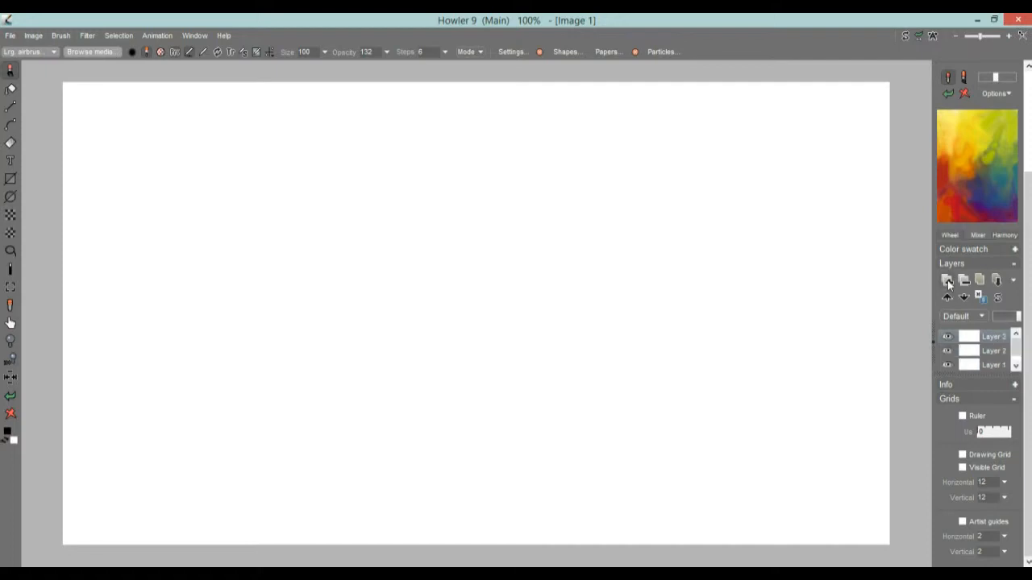
Enlarge the layer list so that all four layers fit without scrolling
left_click_drag(1013, 350, 1013, 364)
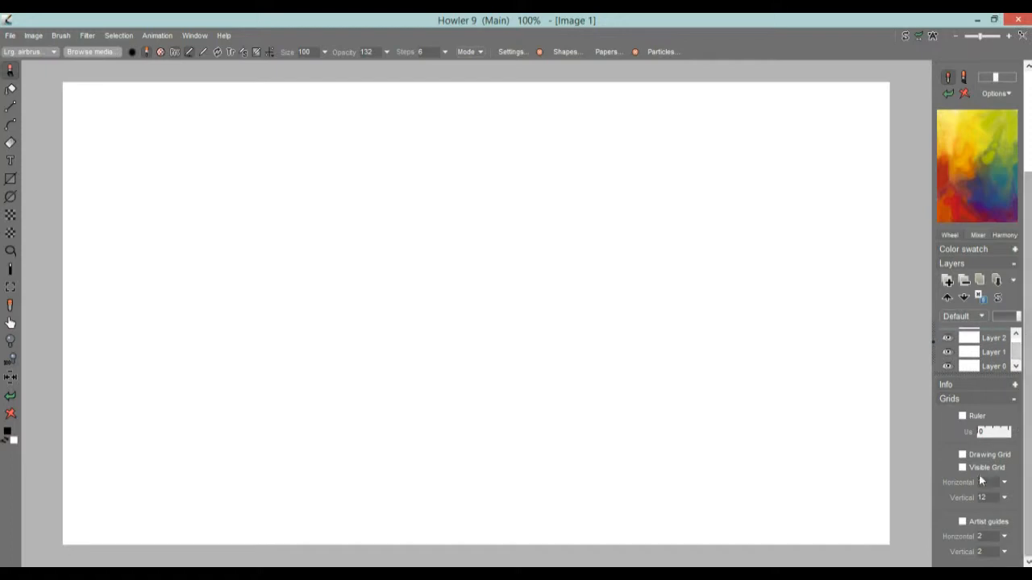
left_click(1015, 336)
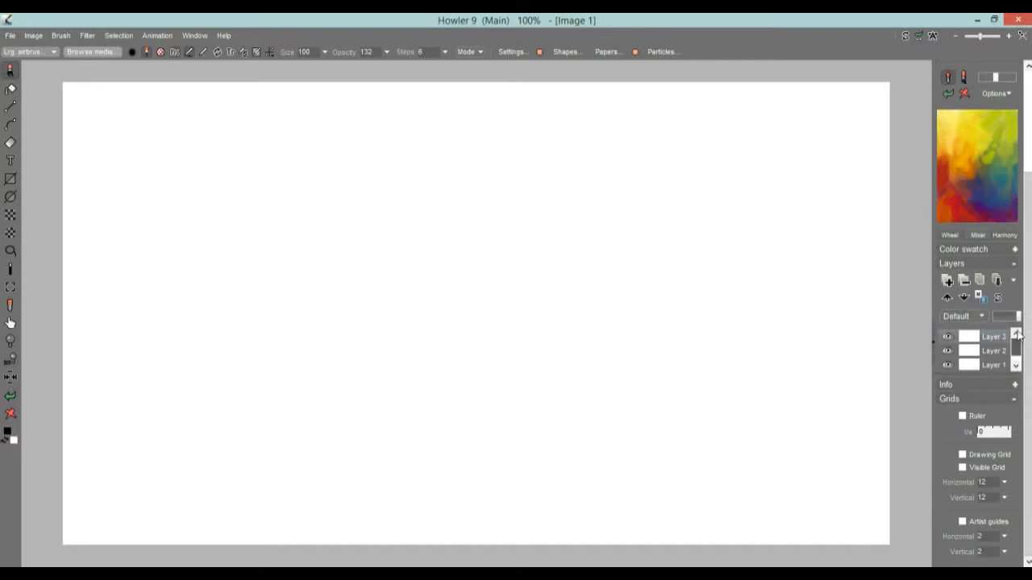
left_click_drag(986, 374, 993, 450)
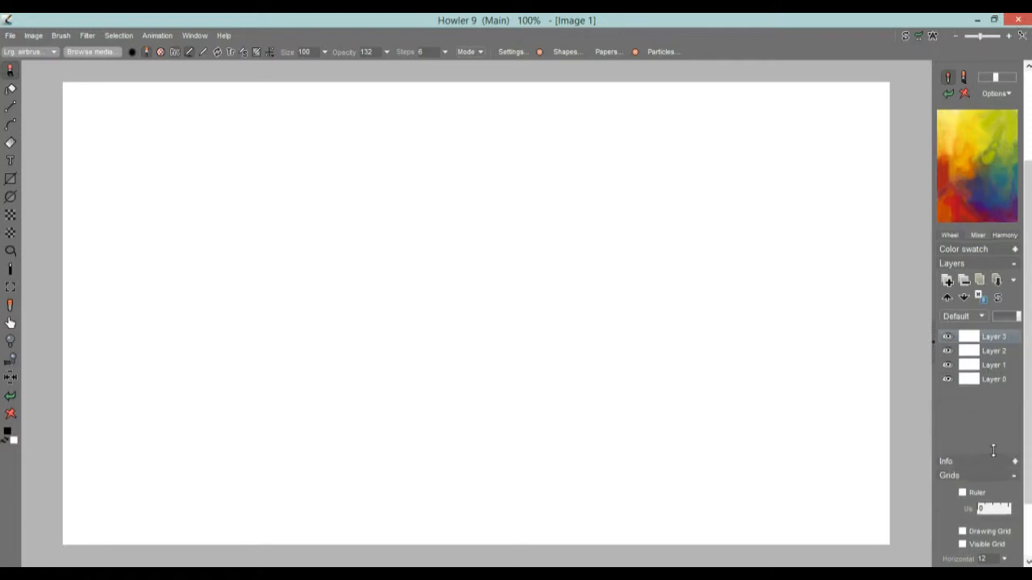
Try Layer 2's visibility and opacity controls and view the available layer blend modes
left_click(972, 353)
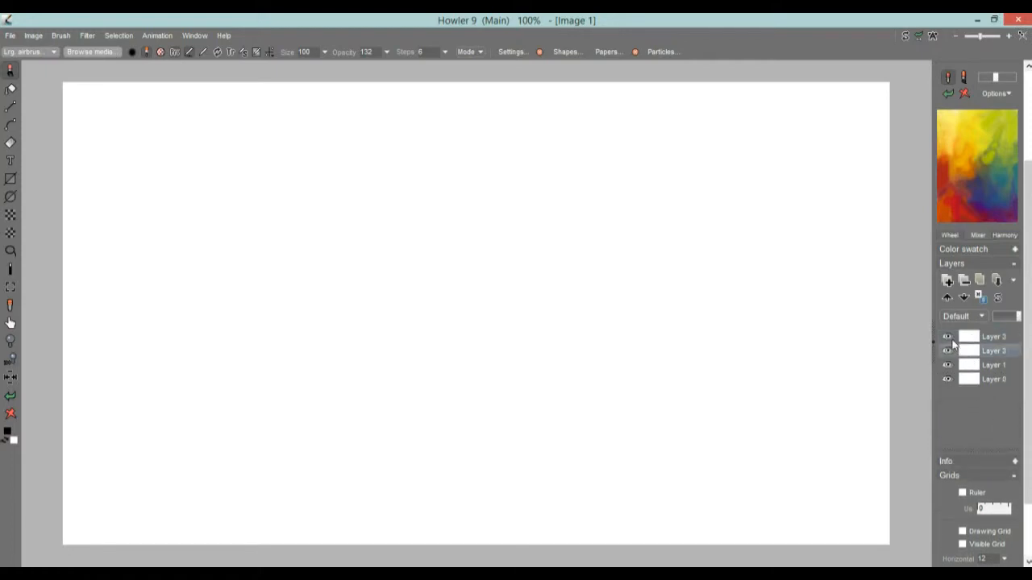
left_click(948, 353)
mouse_move(1013, 318)
left_mouse_down()
mouse_move(1004, 318)
mouse_move(1011, 322)
left_mouse_up()
left_click(978, 317)
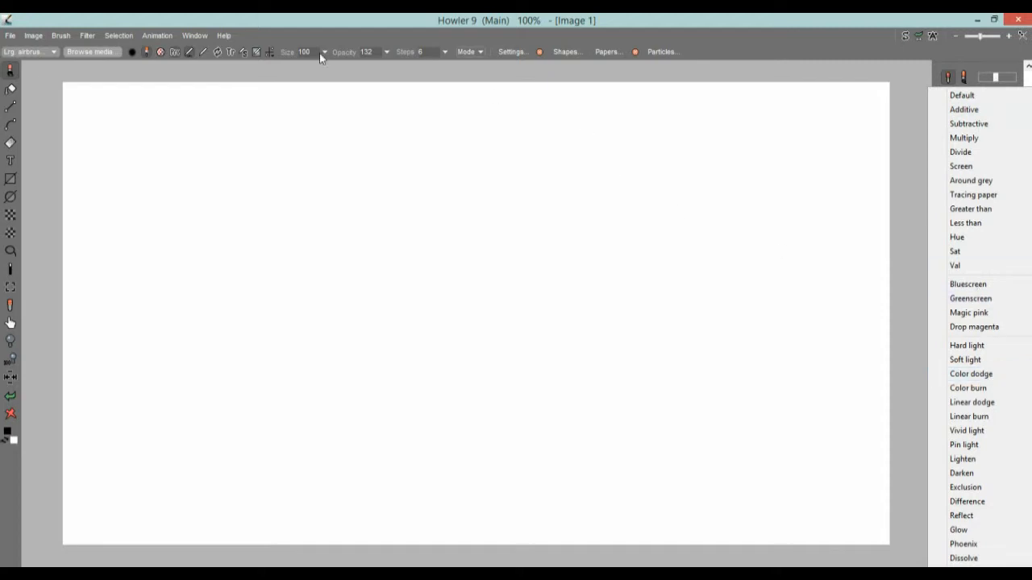
left_click(414, 18)
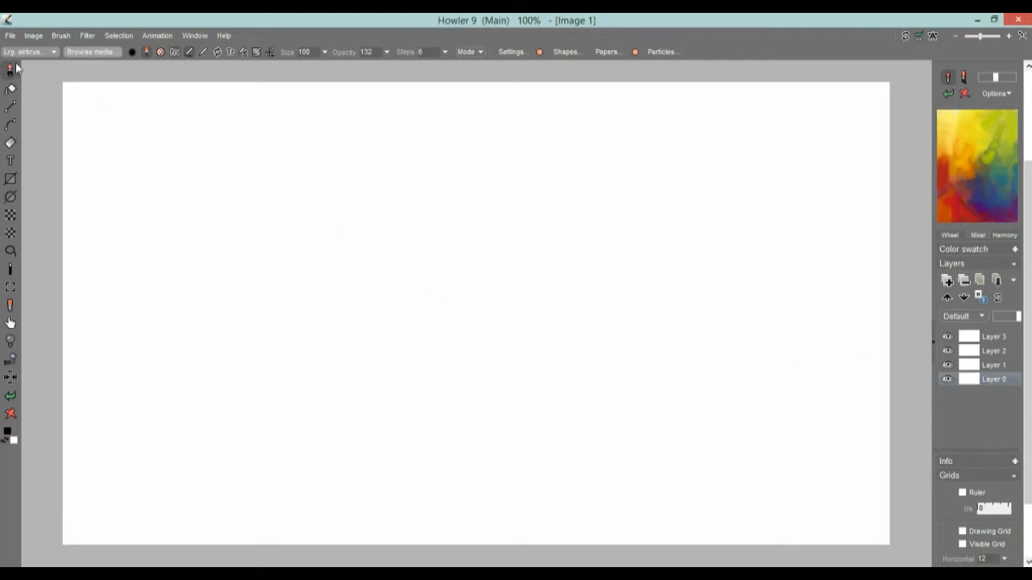
Open turning heads016.png from the turning heads folder inside DailyDose, replacing the current image
left_click(11, 37)
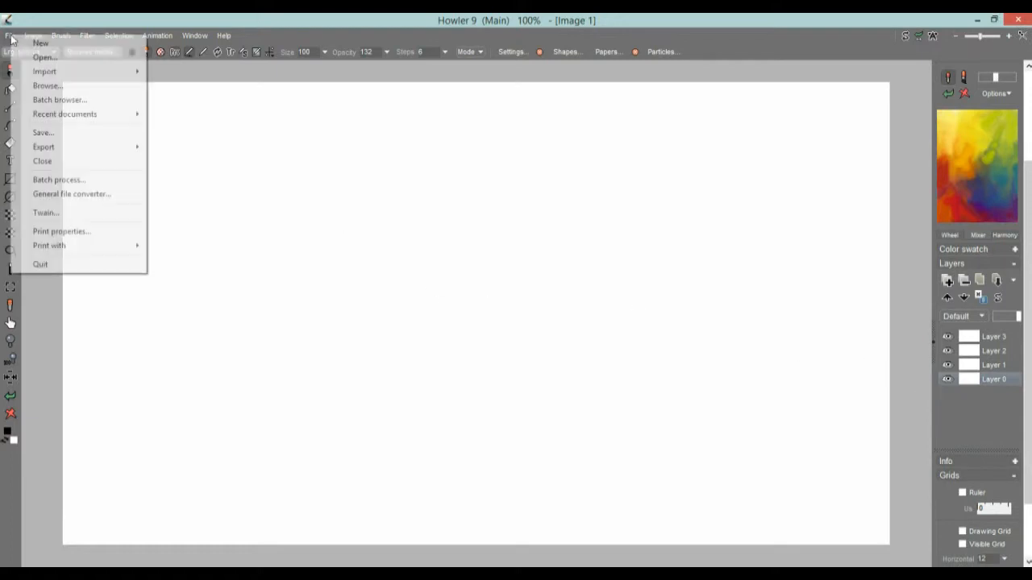
left_click(52, 60)
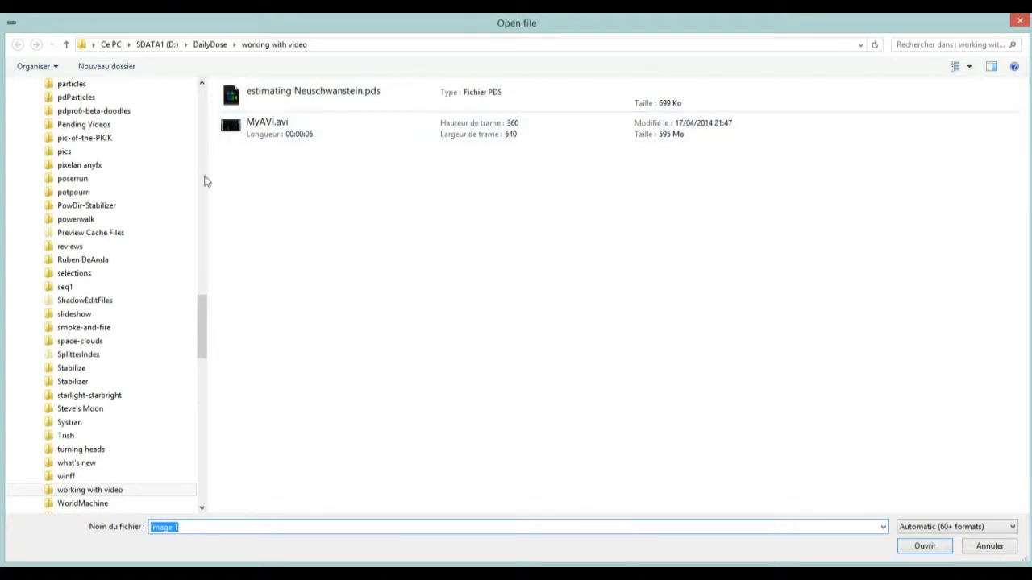
left_click_drag(208, 162, 40, 165)
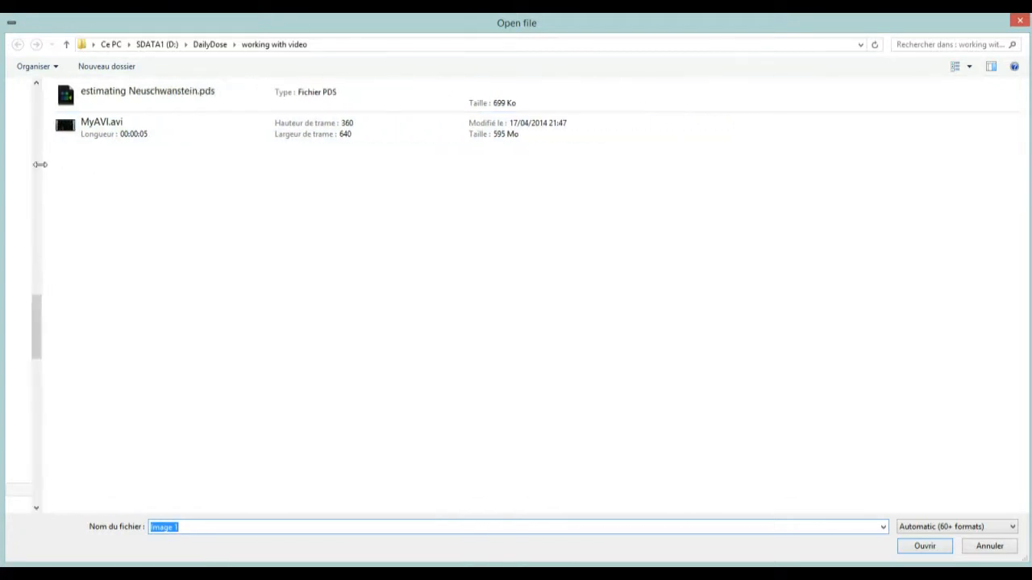
left_click(208, 44)
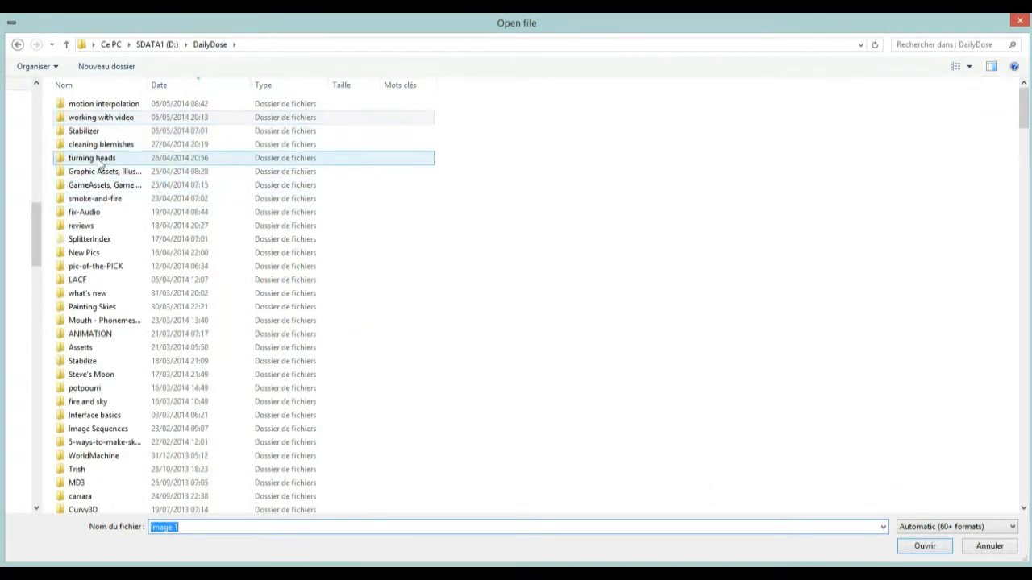
double_click(100, 146)
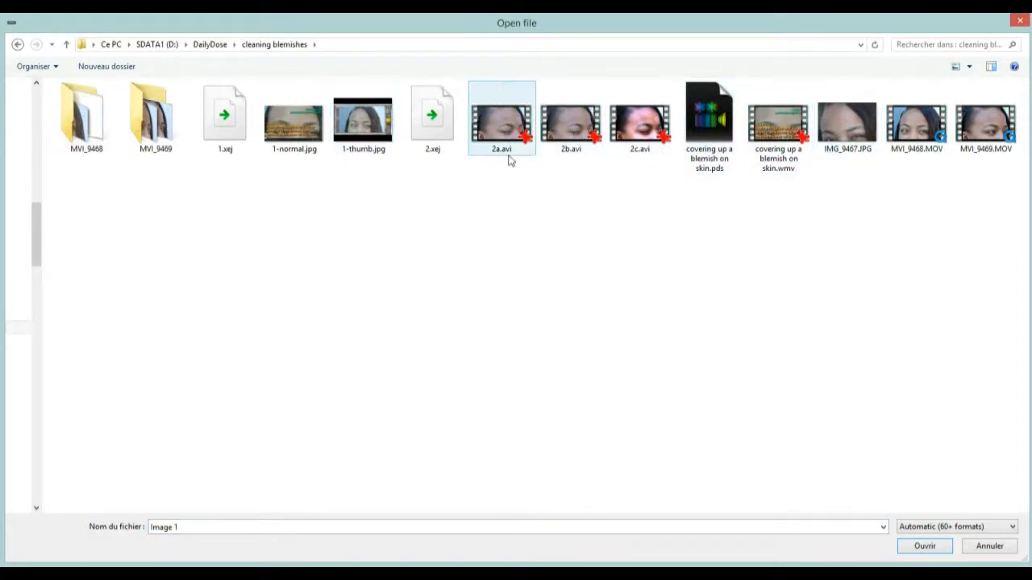
left_click(288, 119)
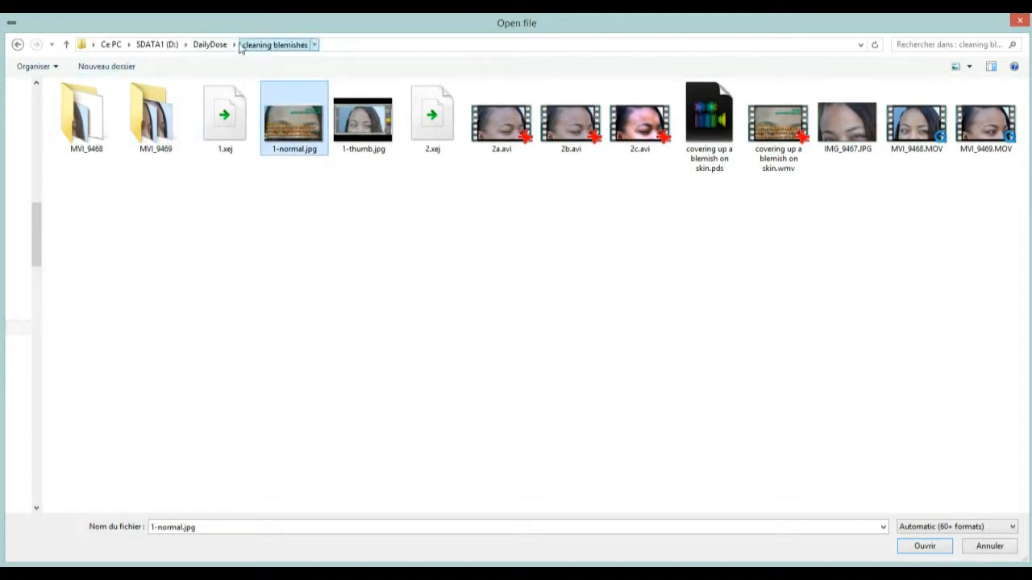
left_click(198, 46)
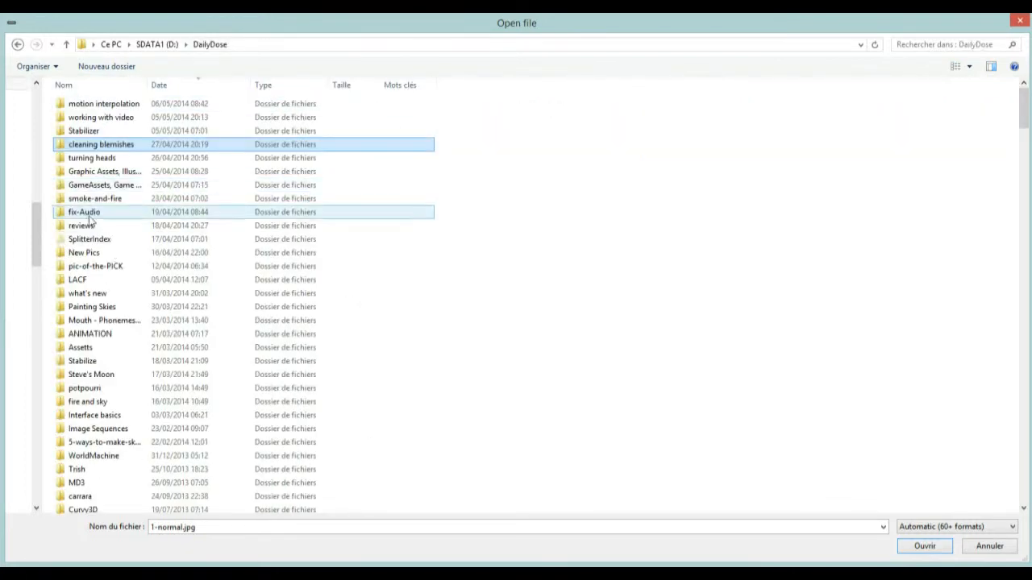
double_click(114, 158)
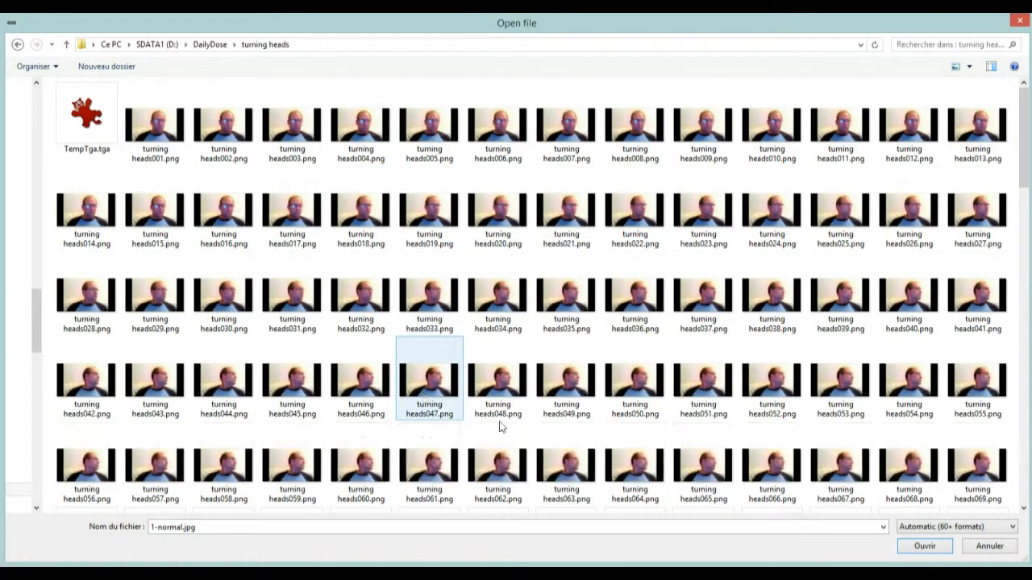
left_click(230, 211)
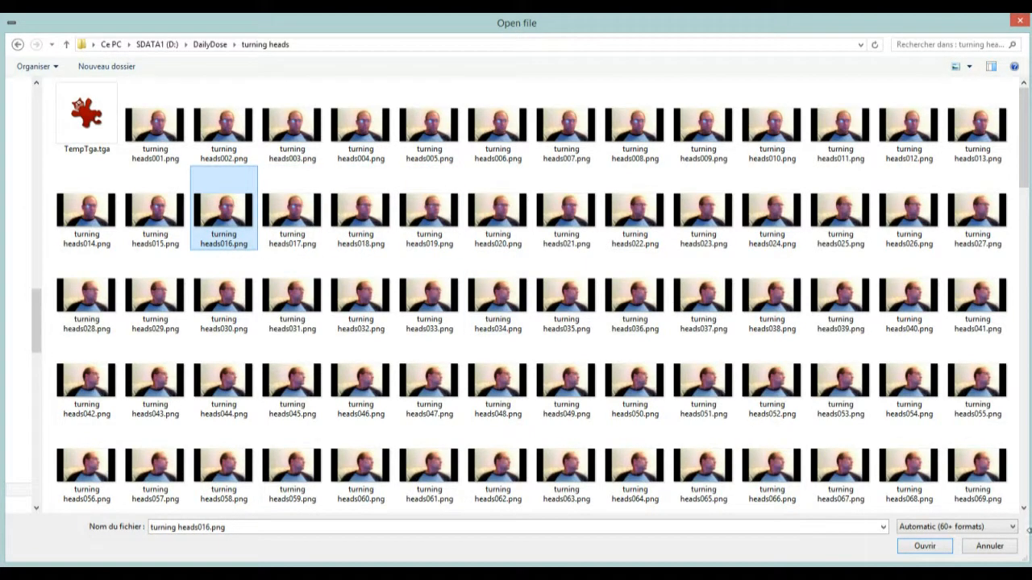
left_click(924, 547)
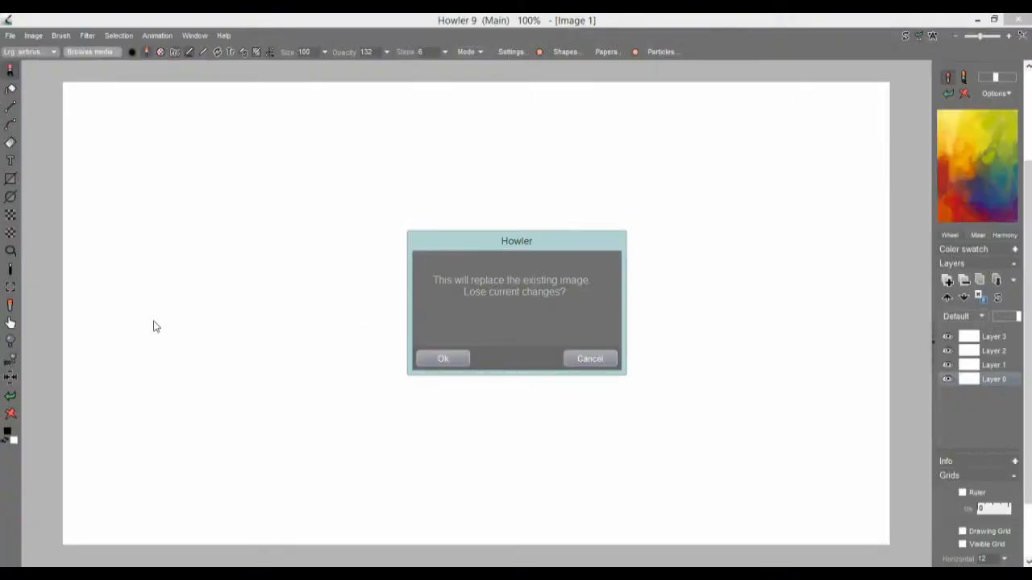
left_click(432, 359)
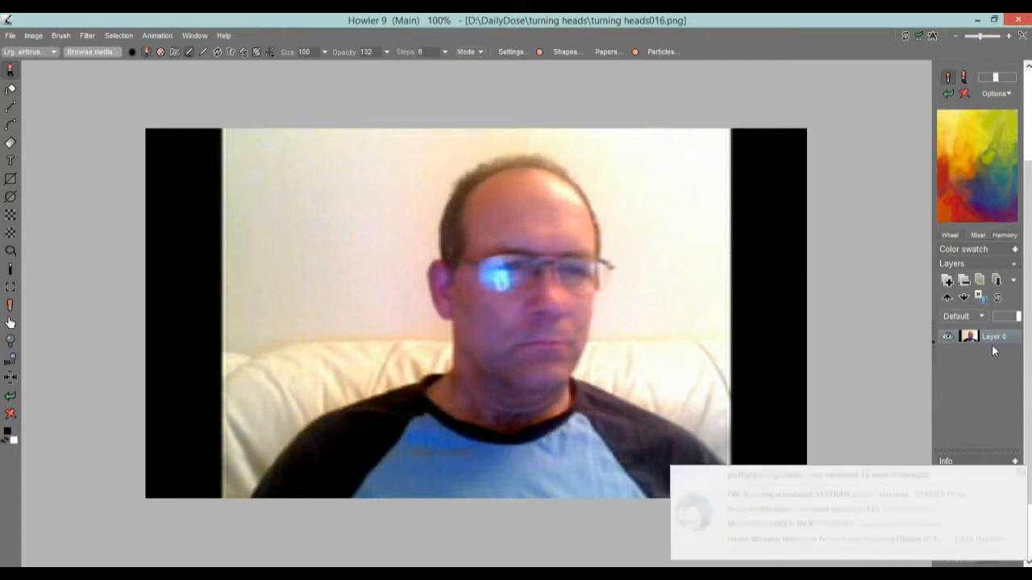
left_click(1019, 474)
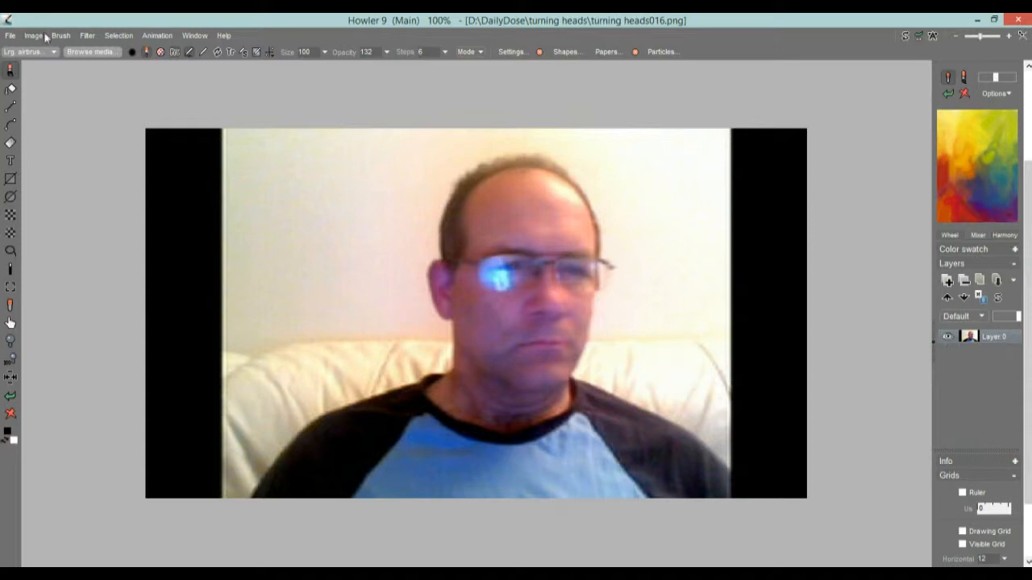
Load turning heads215.png from the turning heads folder as a stored image, and move and enlarge its preview window
left_click(11, 37)
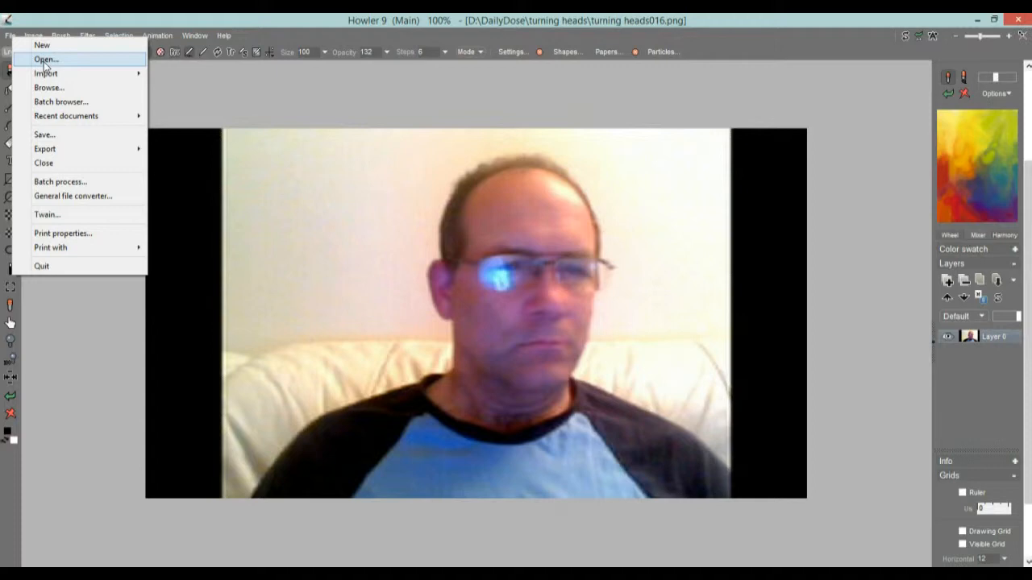
mouse_move(79, 79)
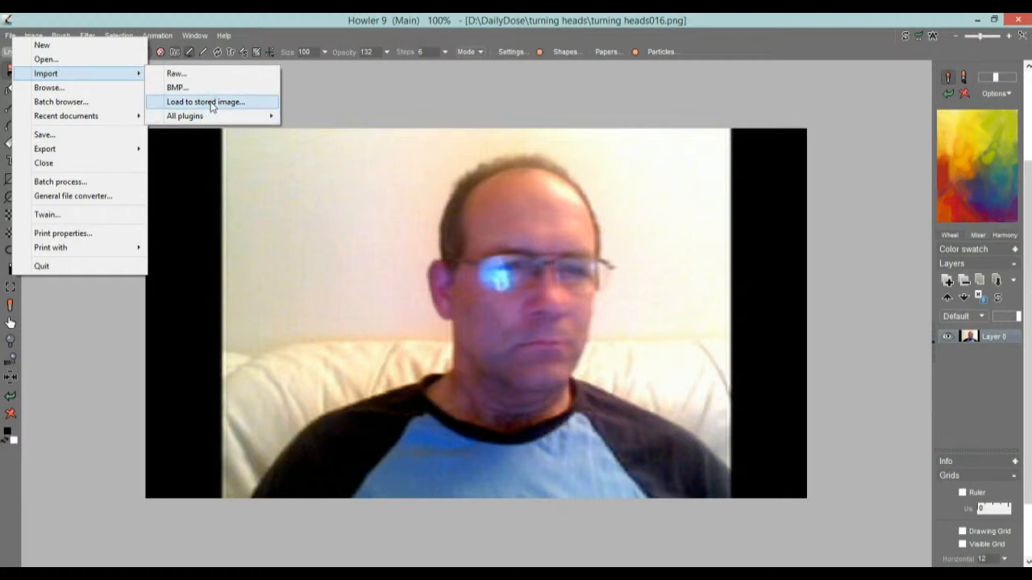
left_click(211, 106)
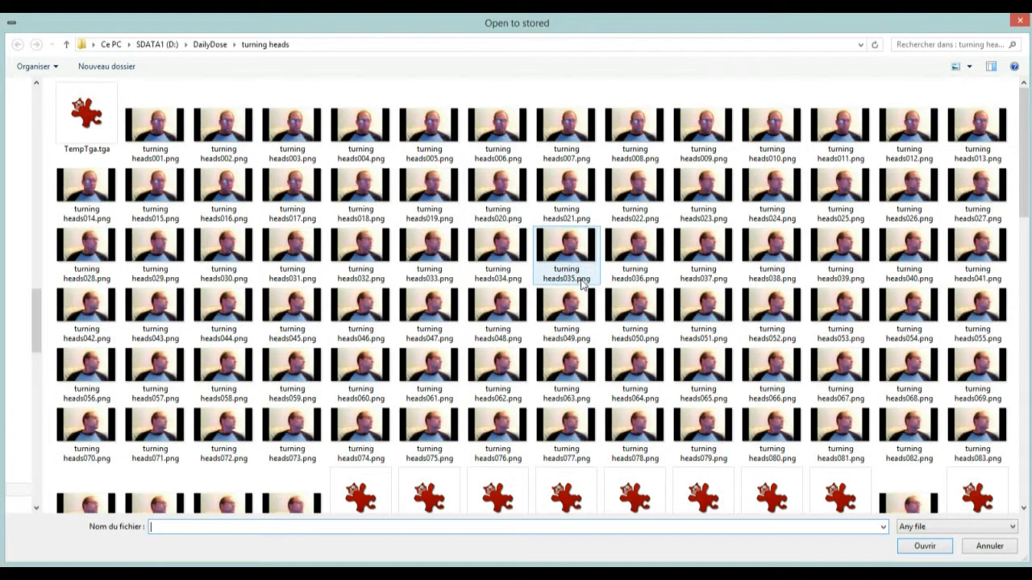
left_click(770, 432)
scroll(771, 426, "down", 10)
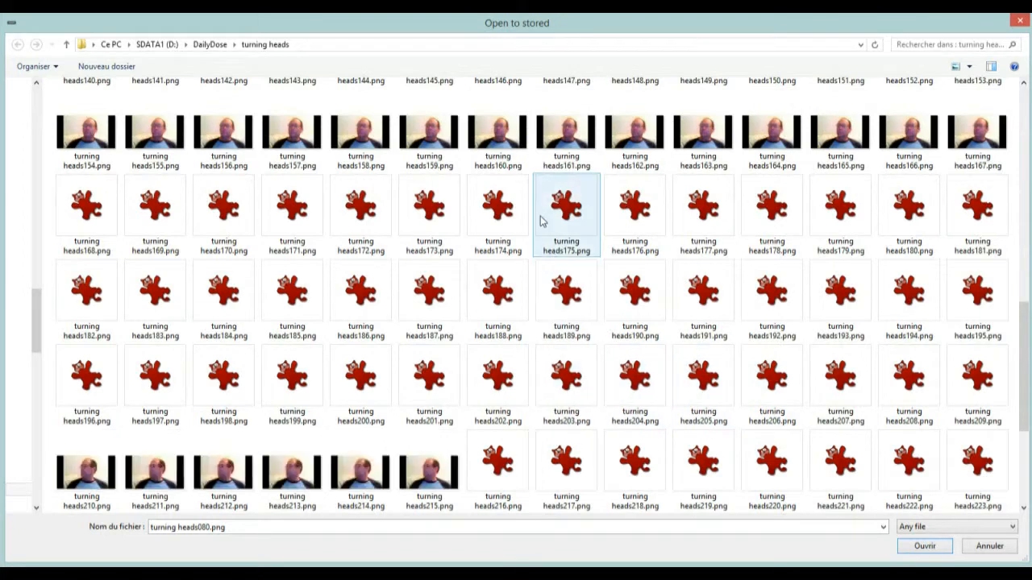
left_click(427, 476)
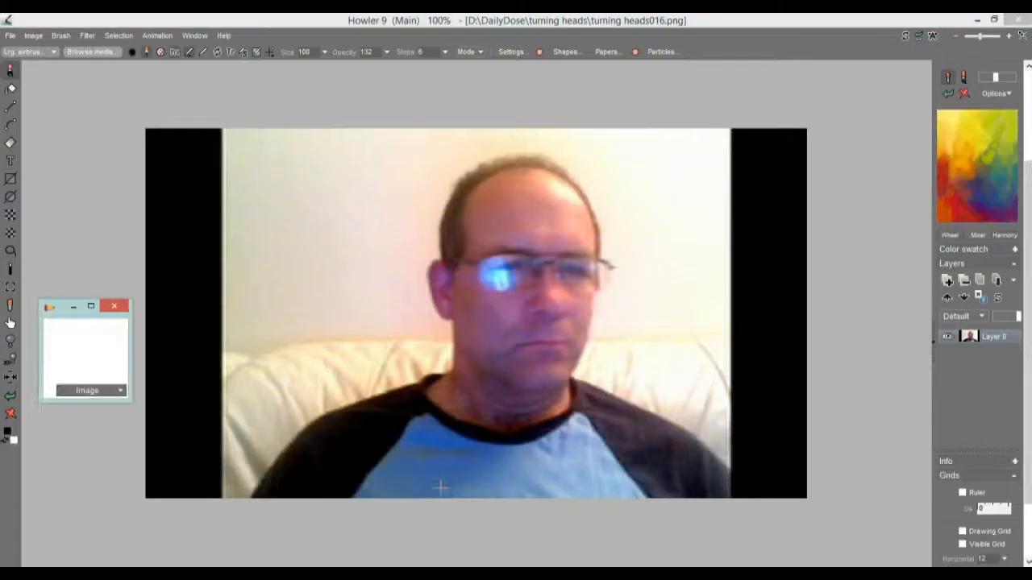
left_click_drag(60, 307, 54, 113)
left_click_drag(125, 208, 184, 227)
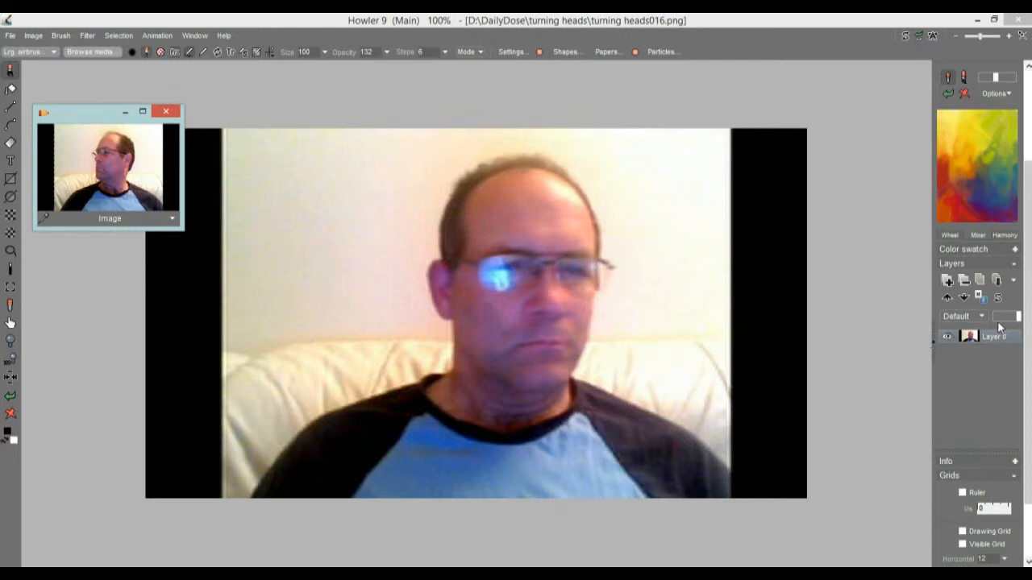
Add a new layer above the opened photo and place the stored image on it
left_click(947, 281)
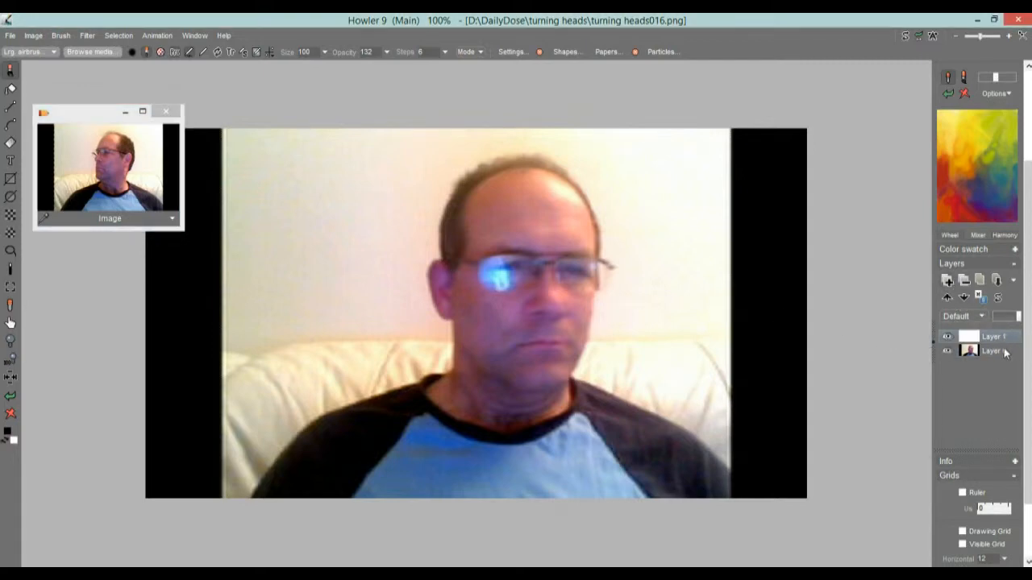
left_click(993, 351)
left_click(111, 172)
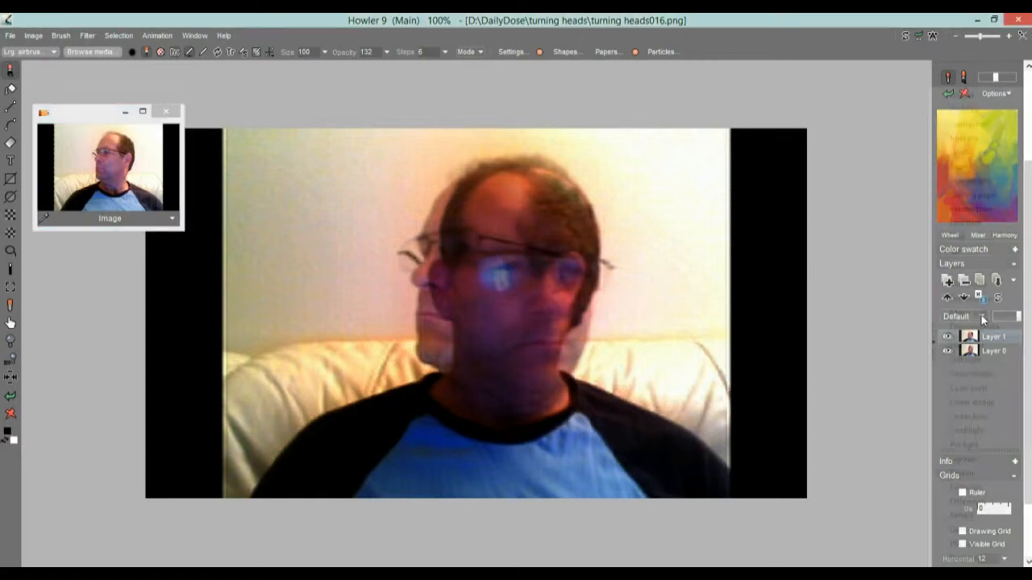
left_click(981, 316)
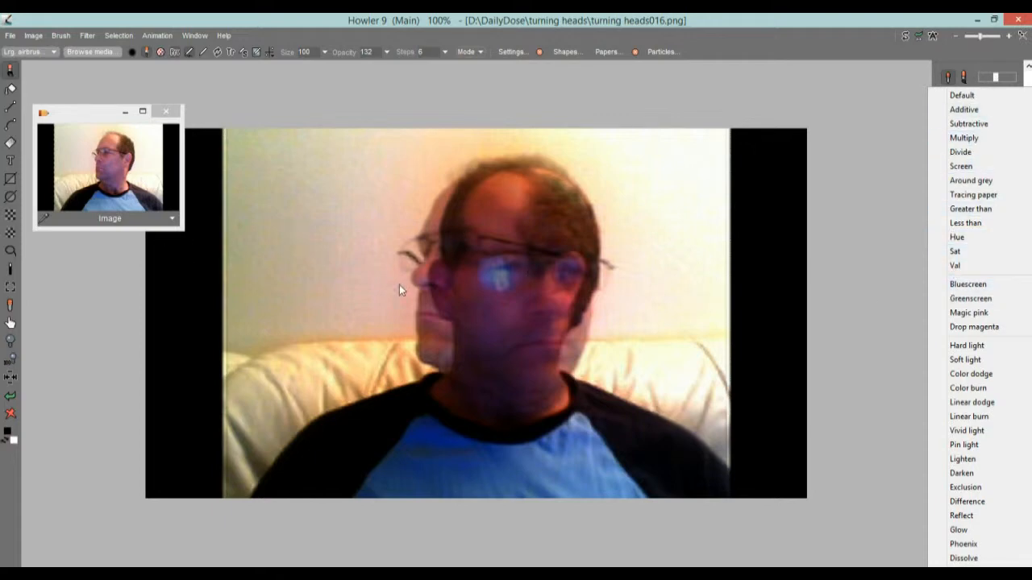
left_click(82, 34)
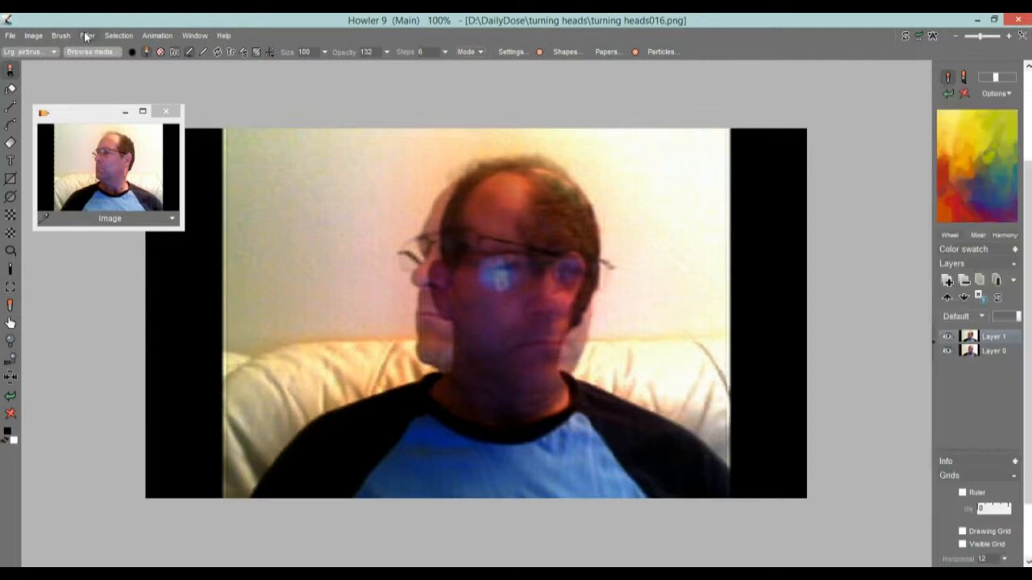
Transform Layer 1 by scaling it down, rotating it clockwise and shifting it toward the canvas's left side
left_click(84, 34)
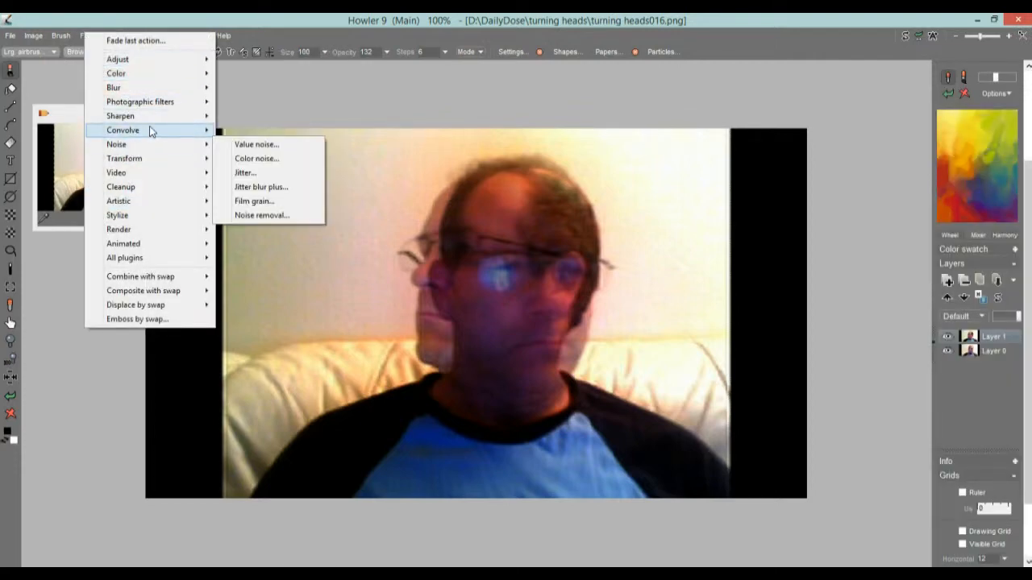
mouse_move(145, 163)
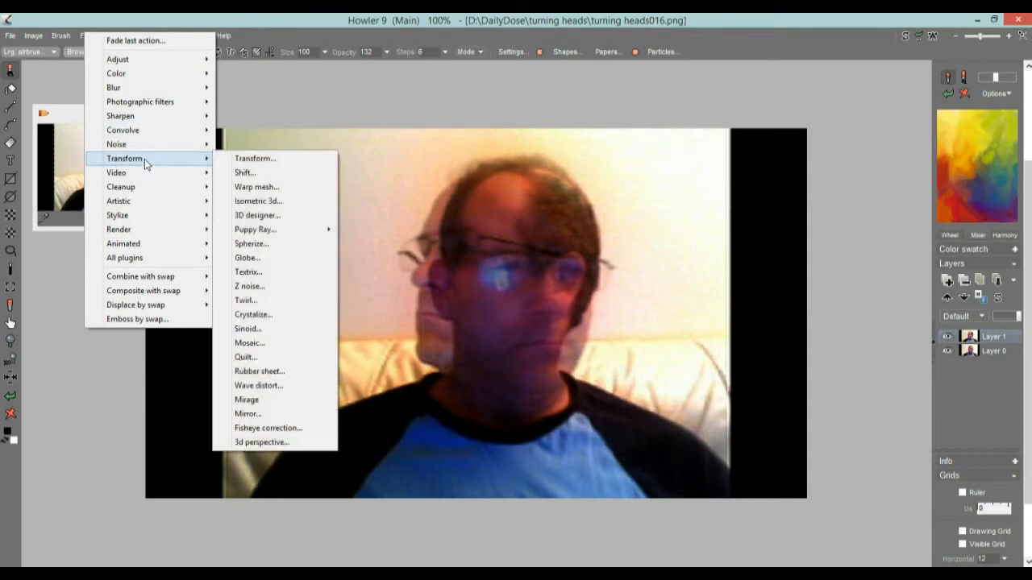
left_click(260, 164)
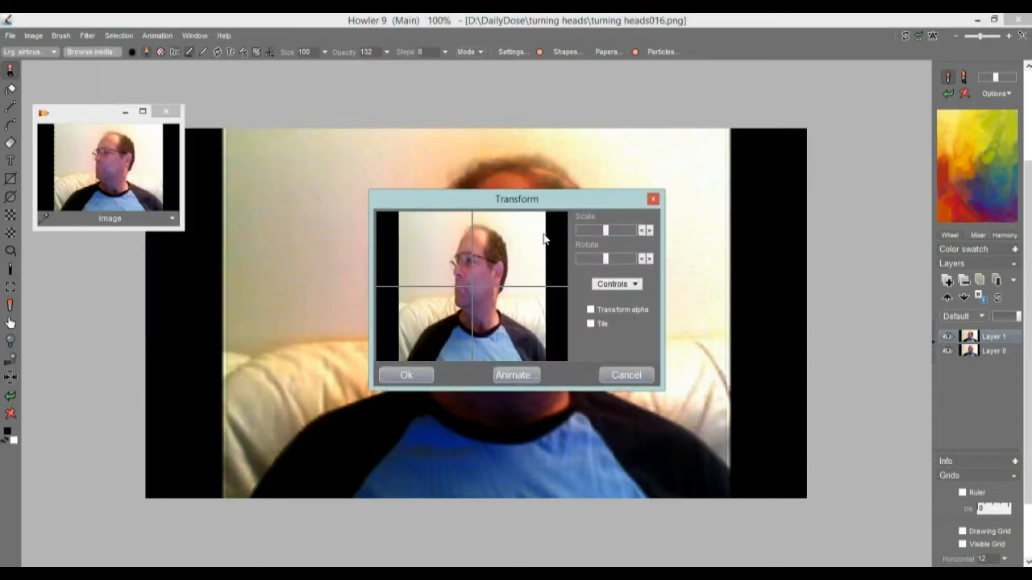
left_click_drag(500, 267, 454, 289)
left_click_drag(427, 199, 803, 152)
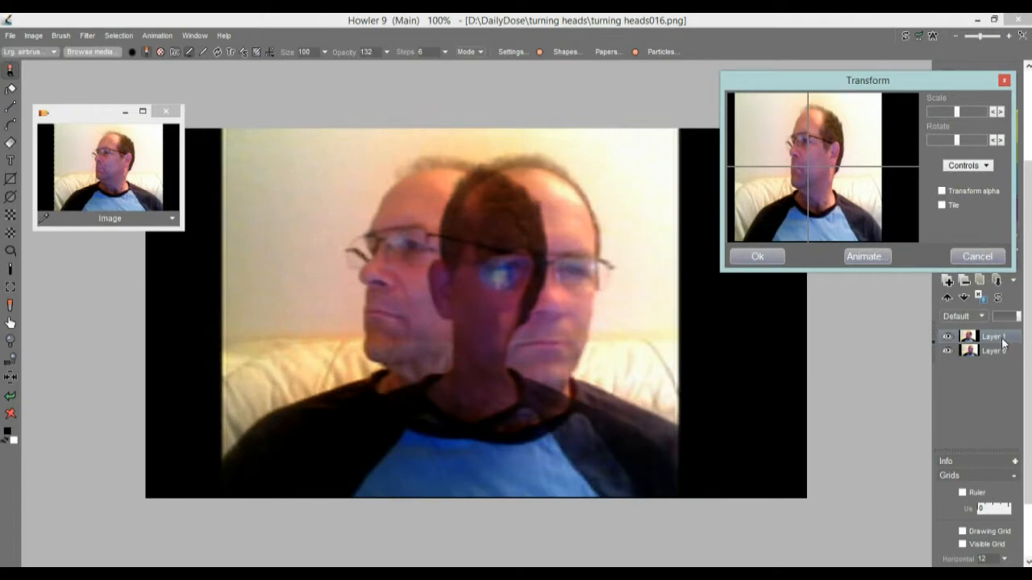
left_click(1002, 337)
left_click_drag(963, 112, 962, 141)
left_click_drag(810, 160, 784, 174)
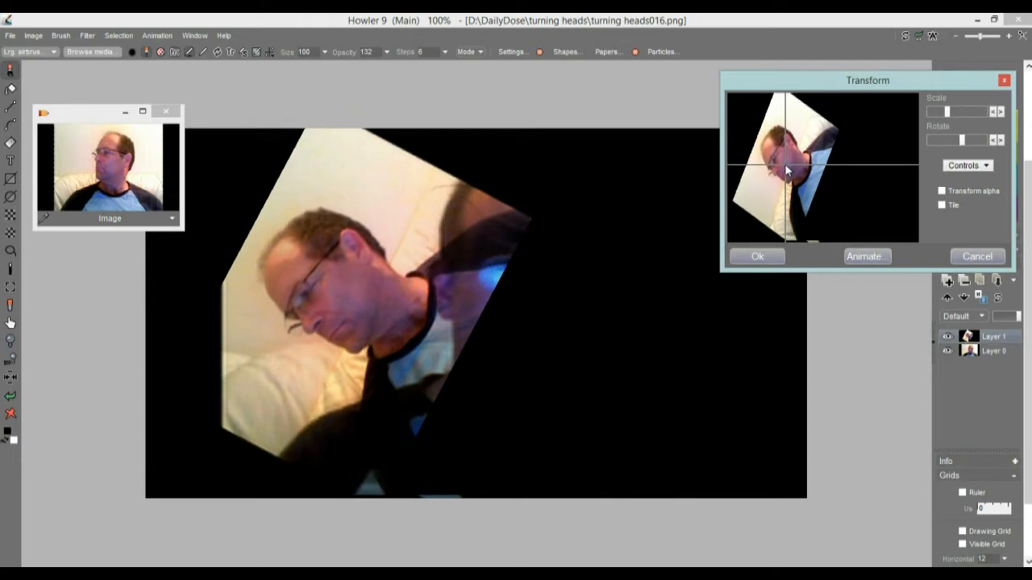
left_click(758, 256)
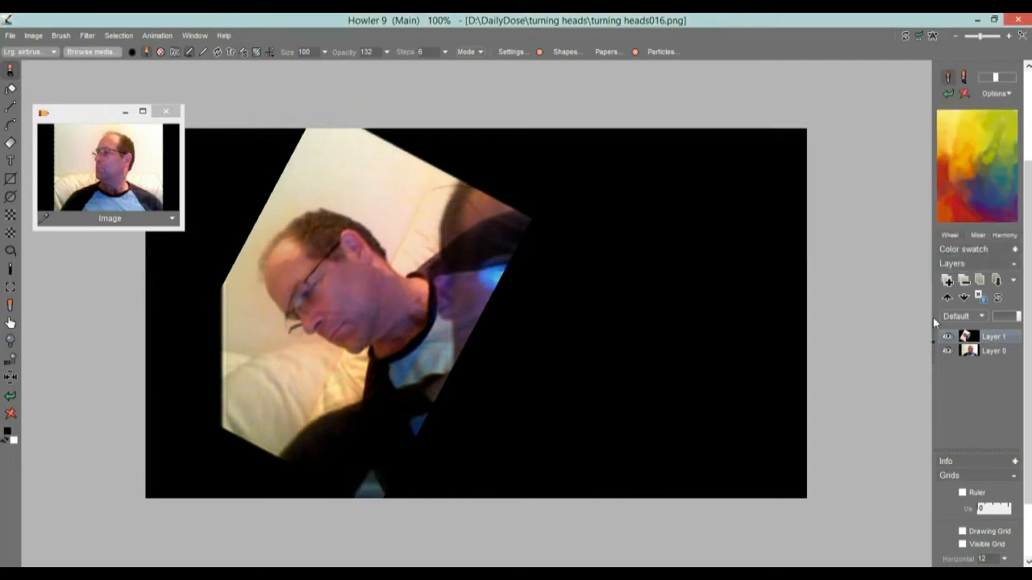
Try the Screen blend mode on Layer 1
left_click(982, 316)
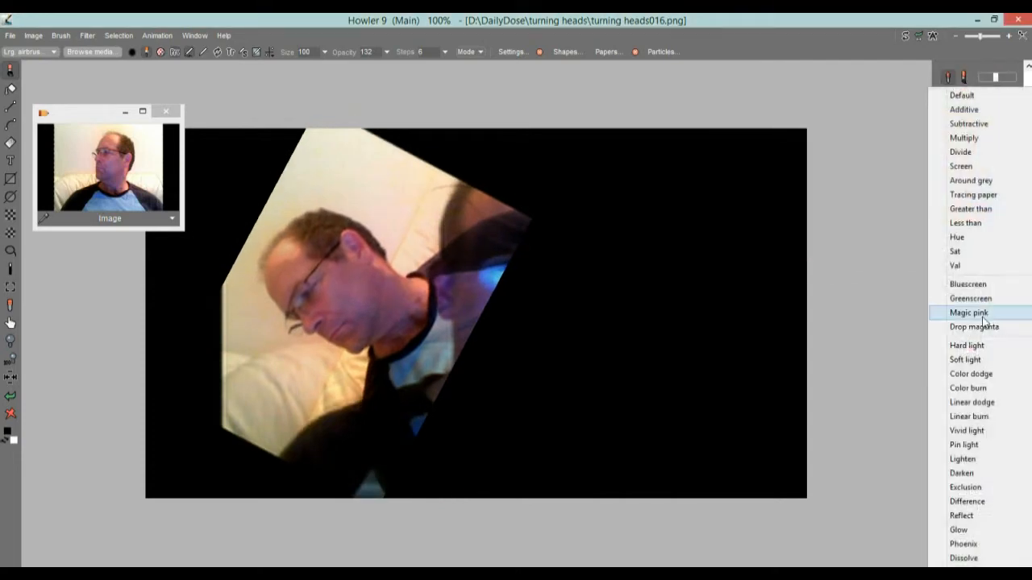
left_click(961, 166)
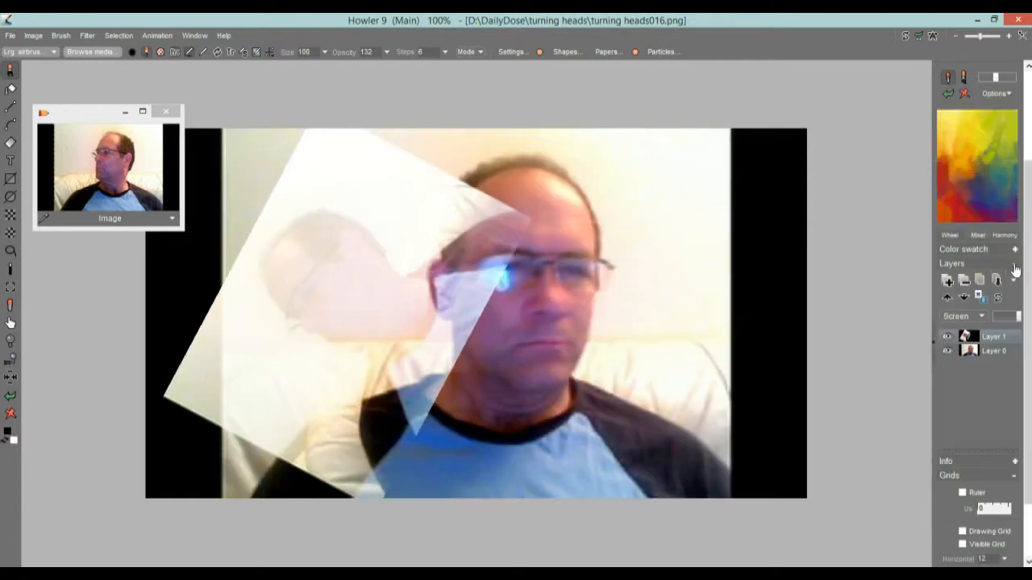
mouse_move(1018, 318)
left_mouse_down()
mouse_move(996, 320)
mouse_move(1017, 320)
left_mouse_up()
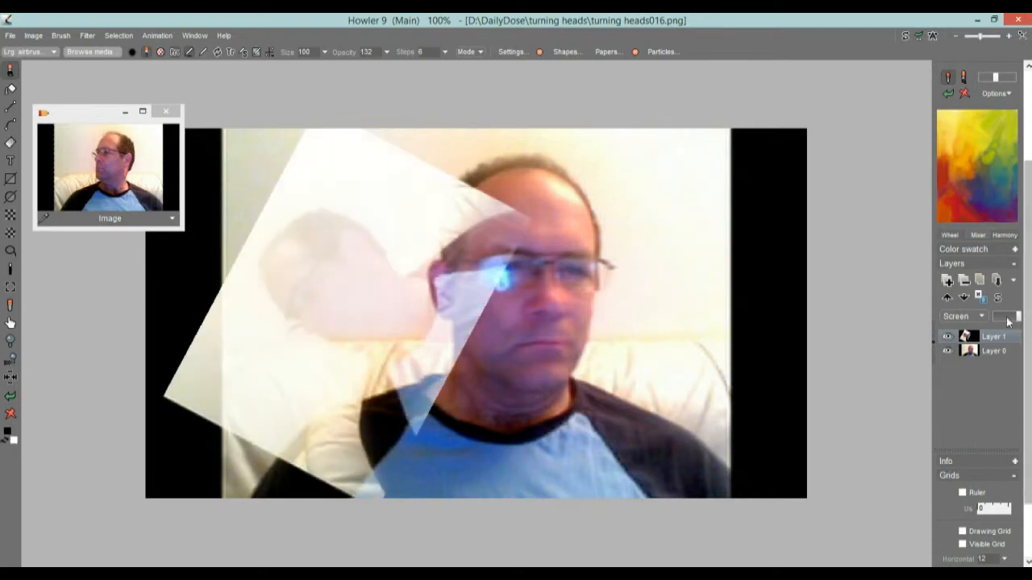
Set Layer 1's blend mode to Subtractive and reduce the layer's opacity
left_click(983, 317)
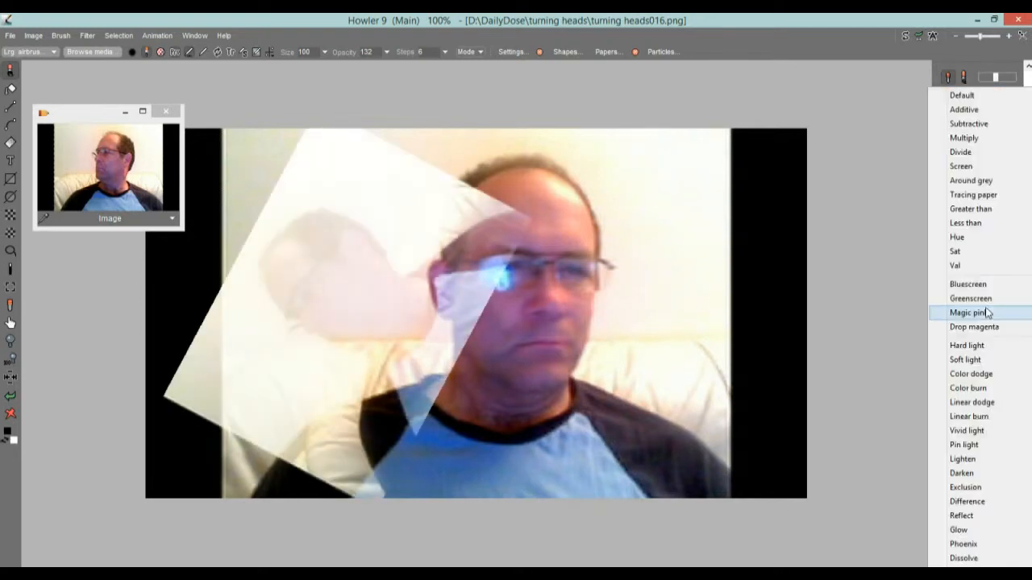
left_click(970, 124)
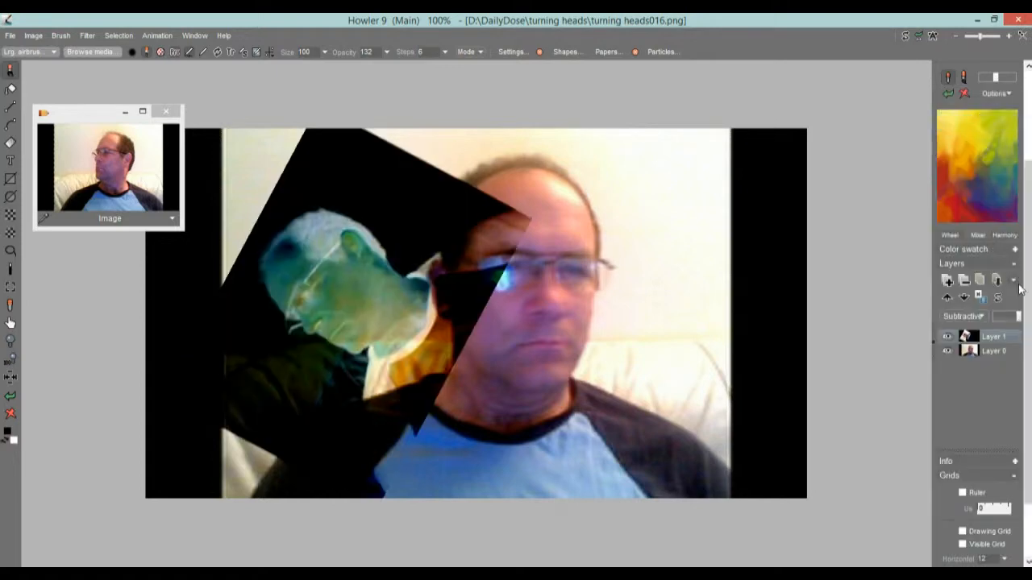
mouse_move(1017, 318)
left_mouse_down()
mouse_move(998, 318)
mouse_move(1011, 318)
left_mouse_up()
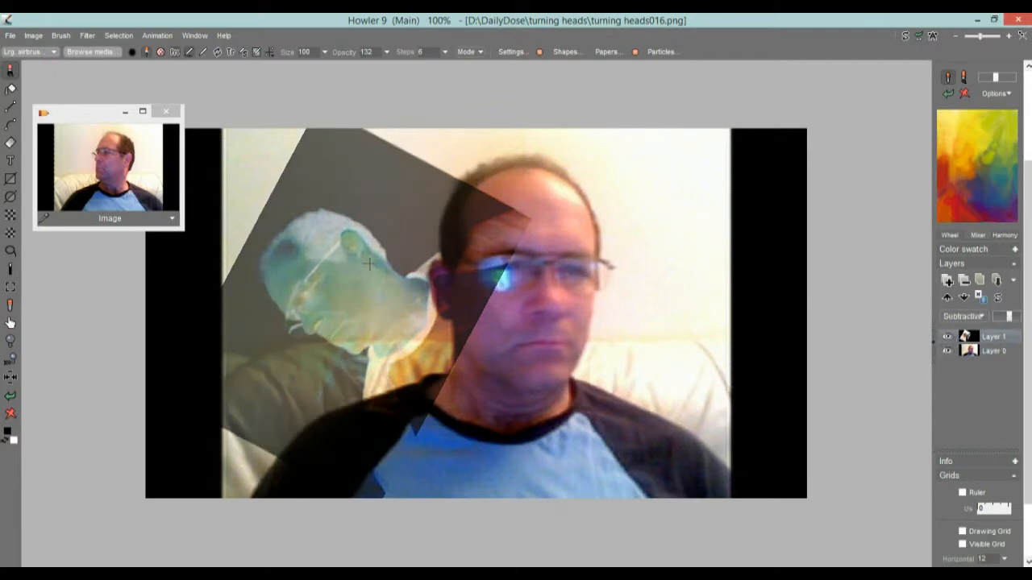
Move the stored image preview slightly higher and view the file import options
left_click(80, 117)
left_click_drag(80, 116, 92, 89)
left_click(10, 37)
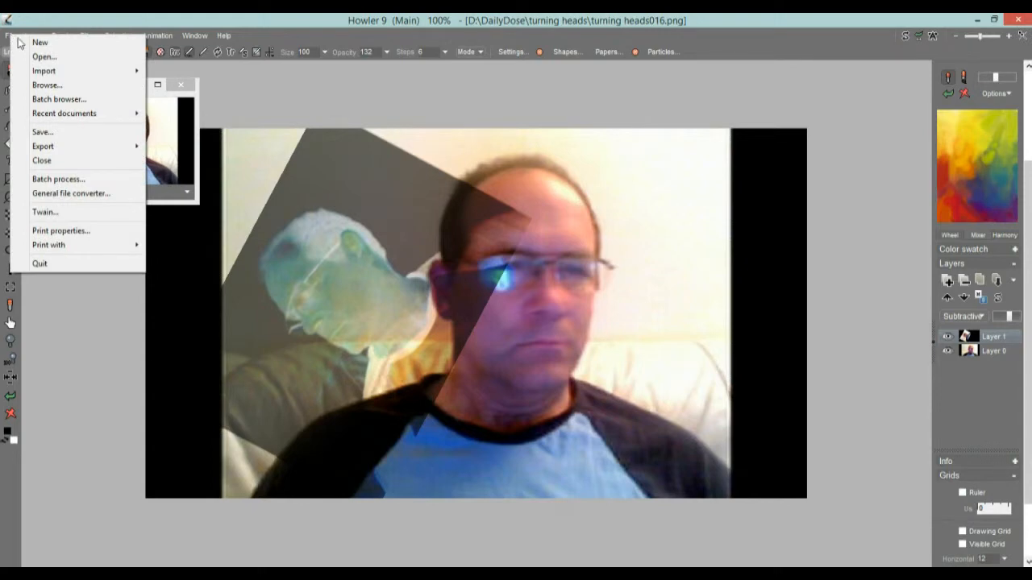
mouse_move(74, 76)
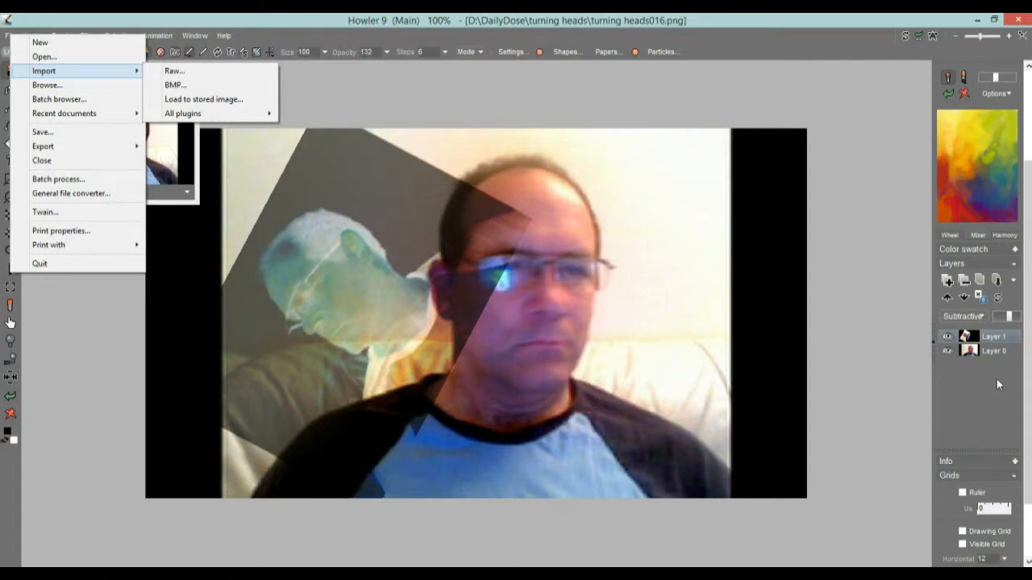
Add three new blank layers above Layer 1
left_click(947, 280)
left_click(947, 281)
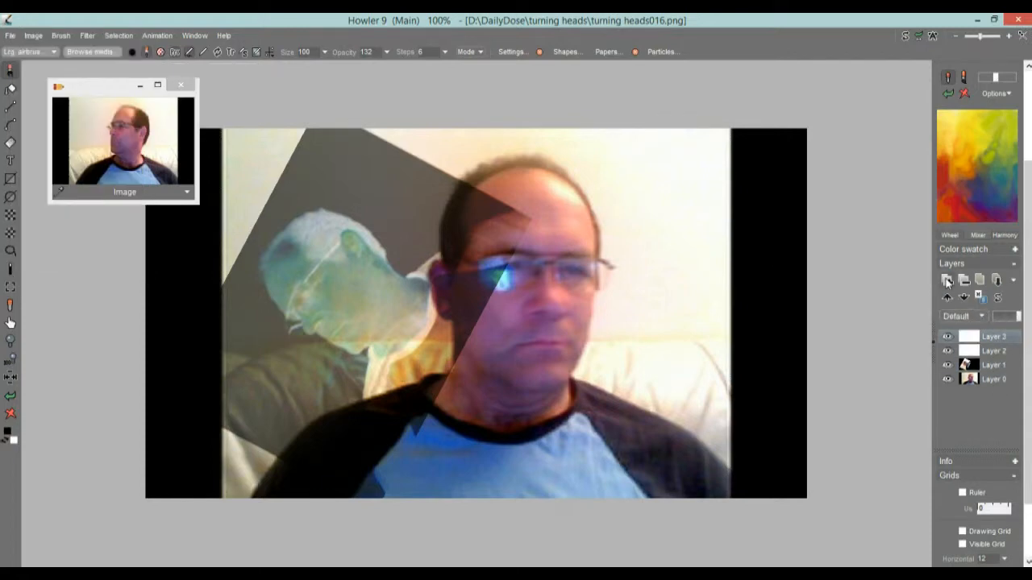
left_click(947, 281)
Place the stored image on Layer 3 and hide that layer
left_click(999, 365)
left_click(998, 354)
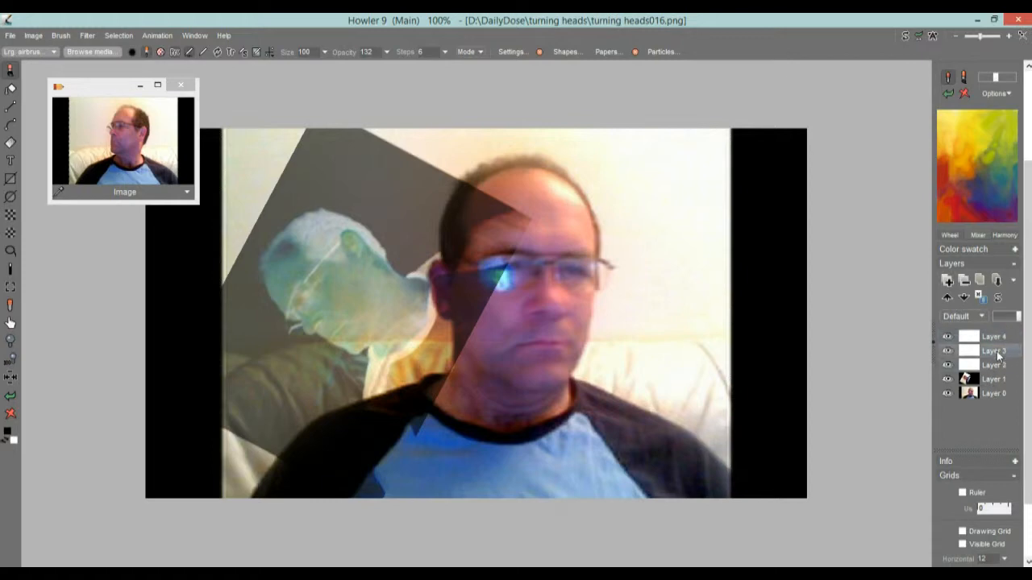
left_click(998, 339)
left_click(995, 354)
left_click(107, 142)
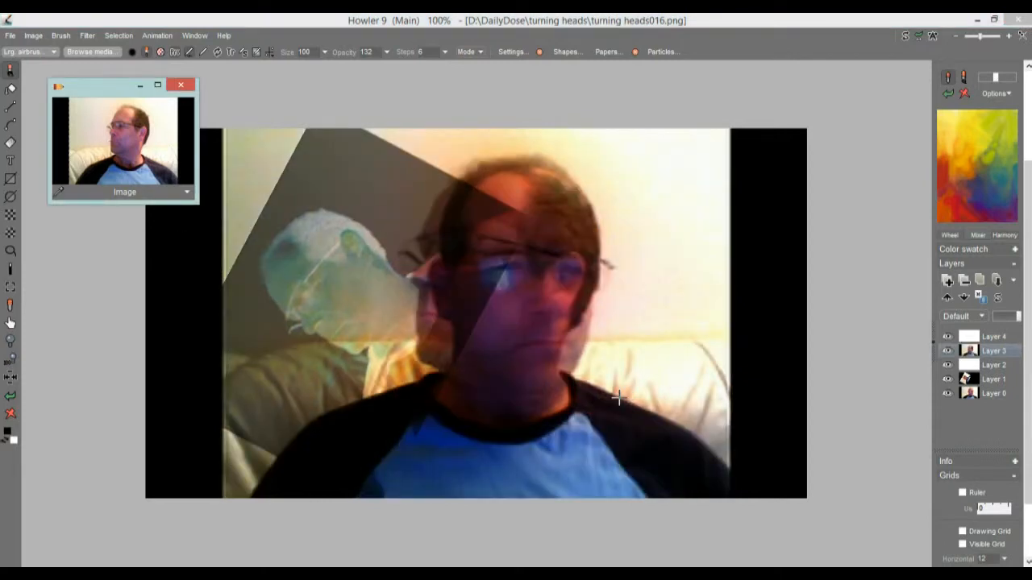
left_click(947, 352)
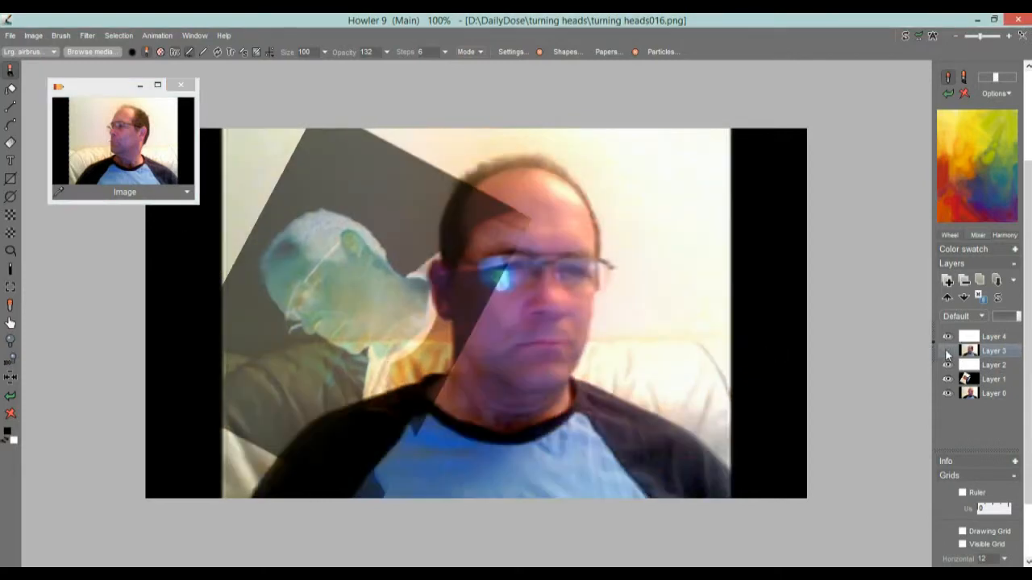
Place the stored image on Layer 4 and hide that layer
left_click(1009, 341)
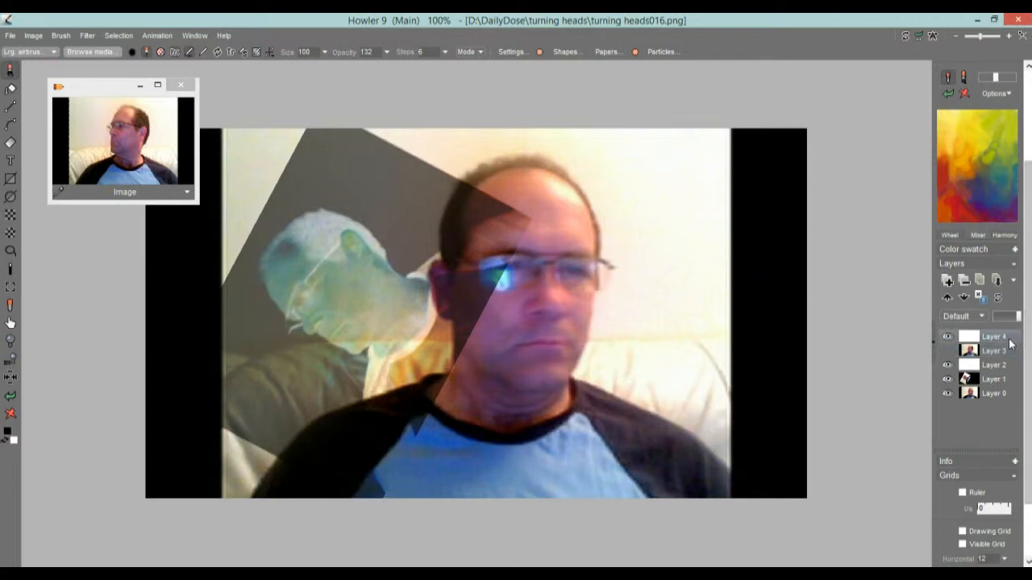
left_click(130, 153)
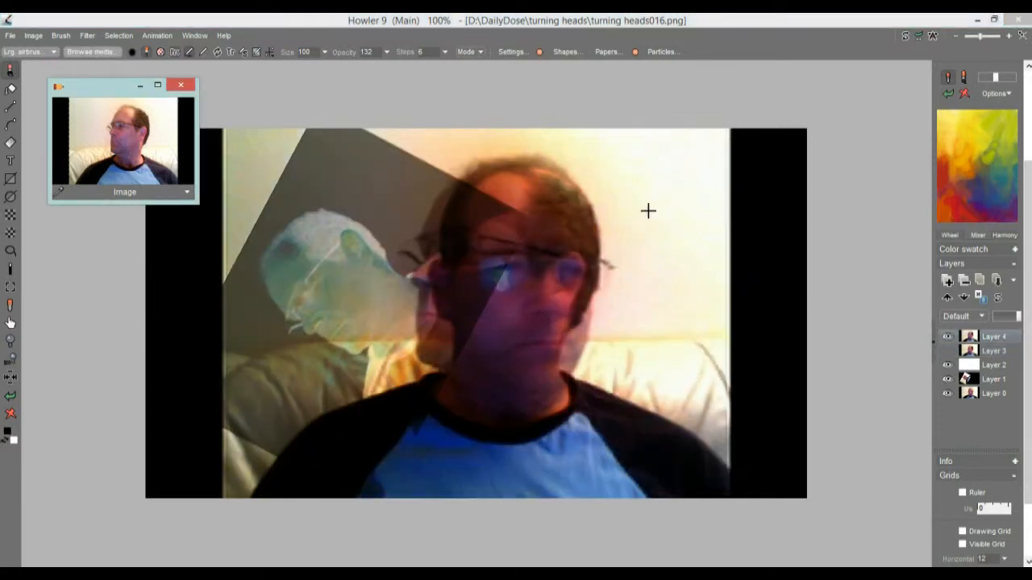
left_click(948, 337)
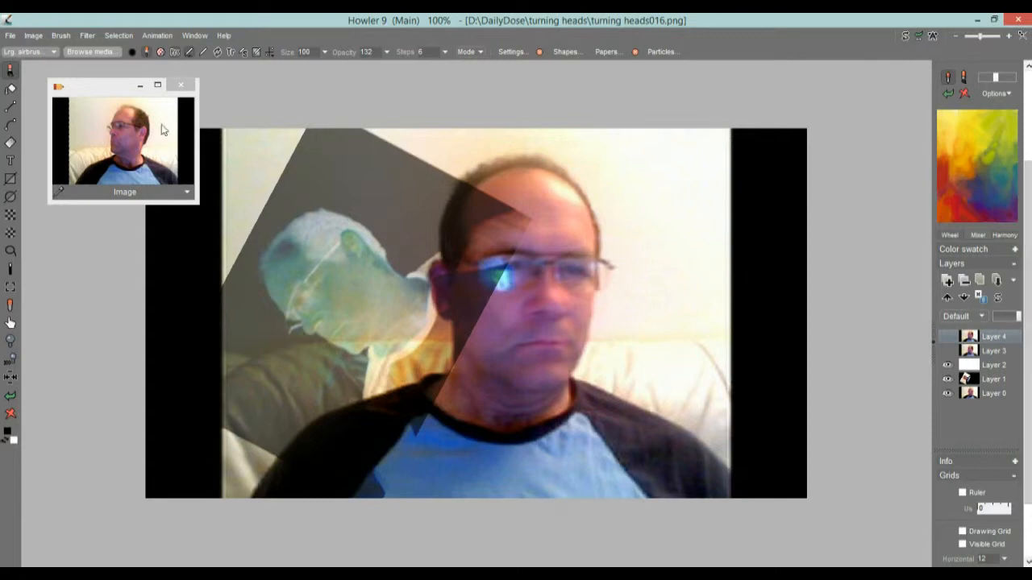
Move the stored image preview lower and examine the file import and conversion options
left_click(9, 38)
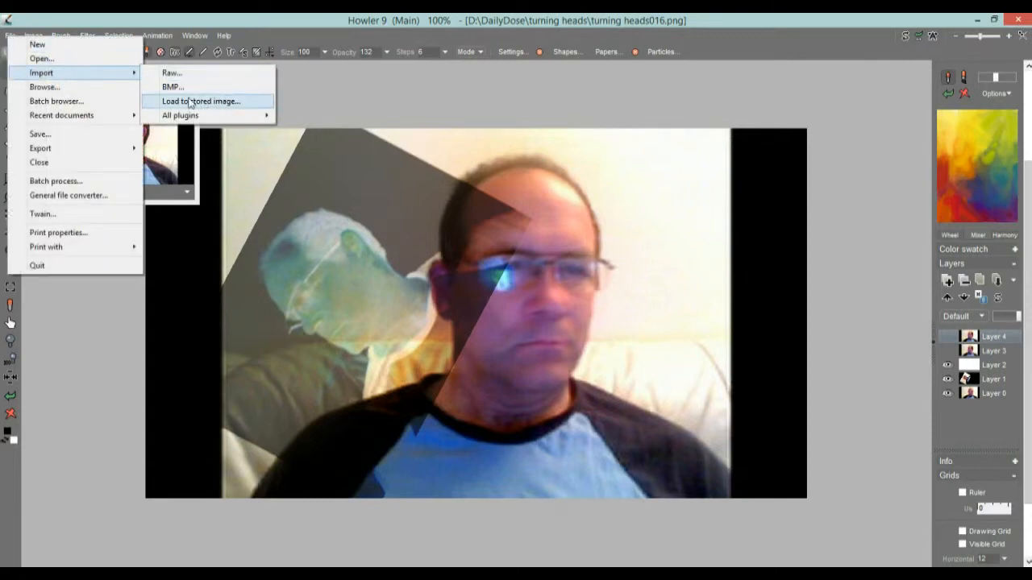
left_click(231, 108)
left_click_drag(91, 90, 59, 209)
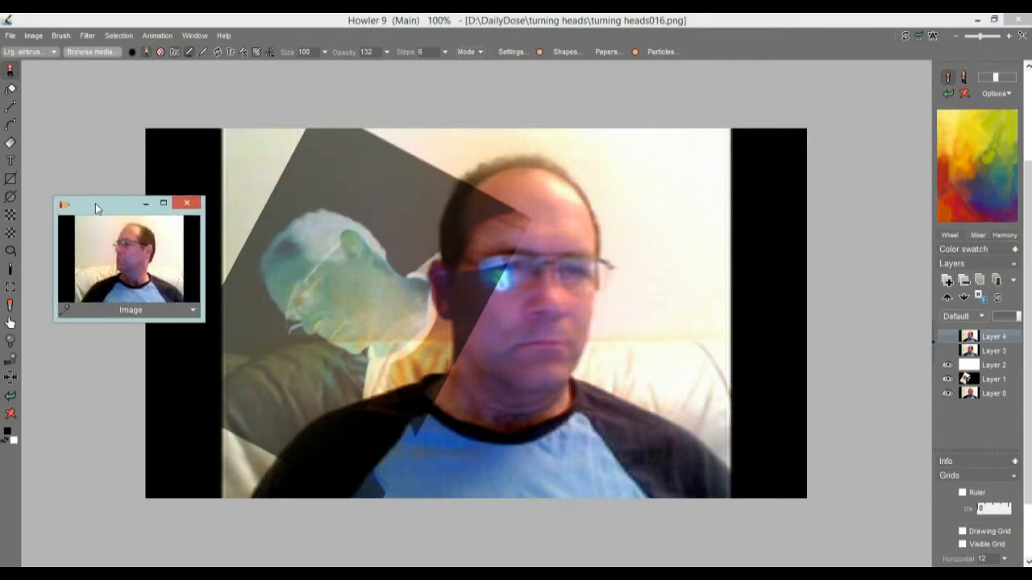
left_click(12, 38)
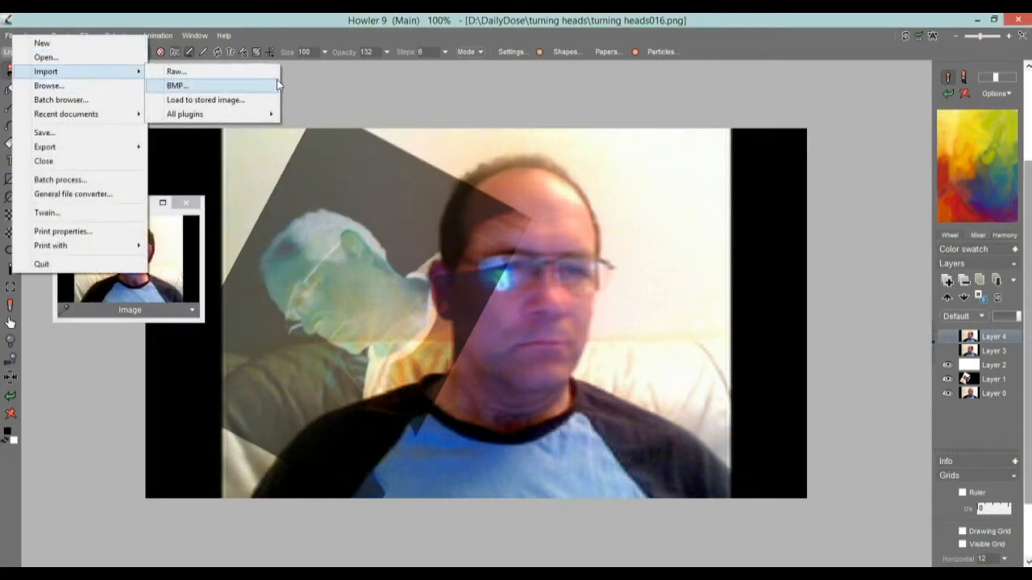
mouse_move(248, 118)
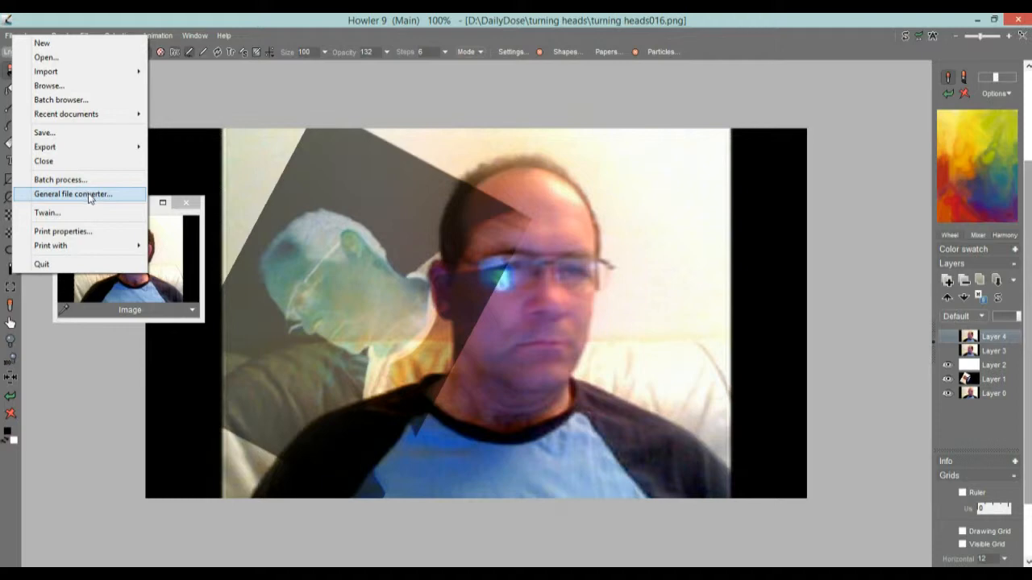
left_click(164, 18)
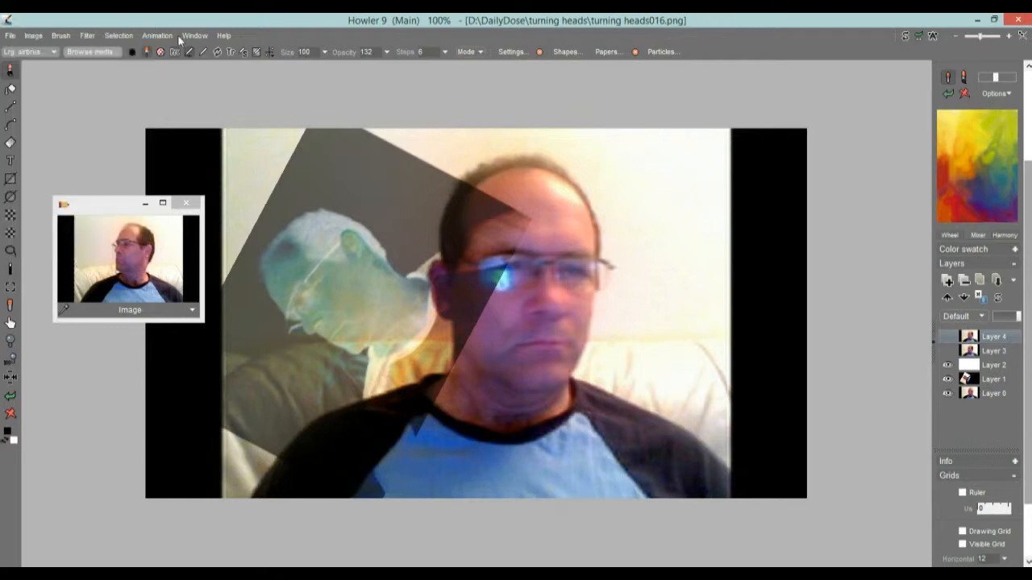
Select Layer 2, move the stored image preview higher and examine that image's paste and combine options
left_click(994, 367)
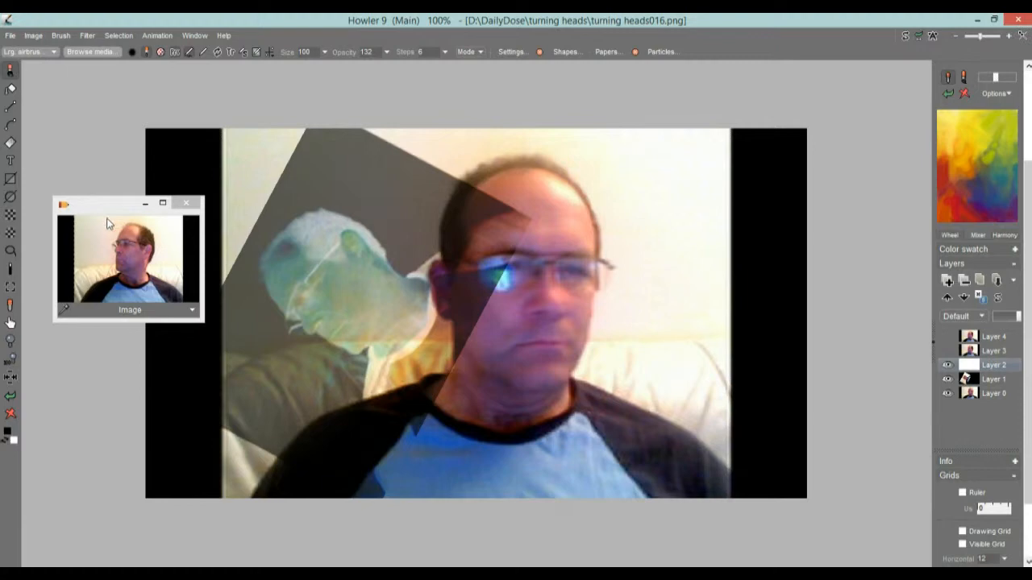
left_click_drag(95, 210, 83, 125)
left_click(179, 227)
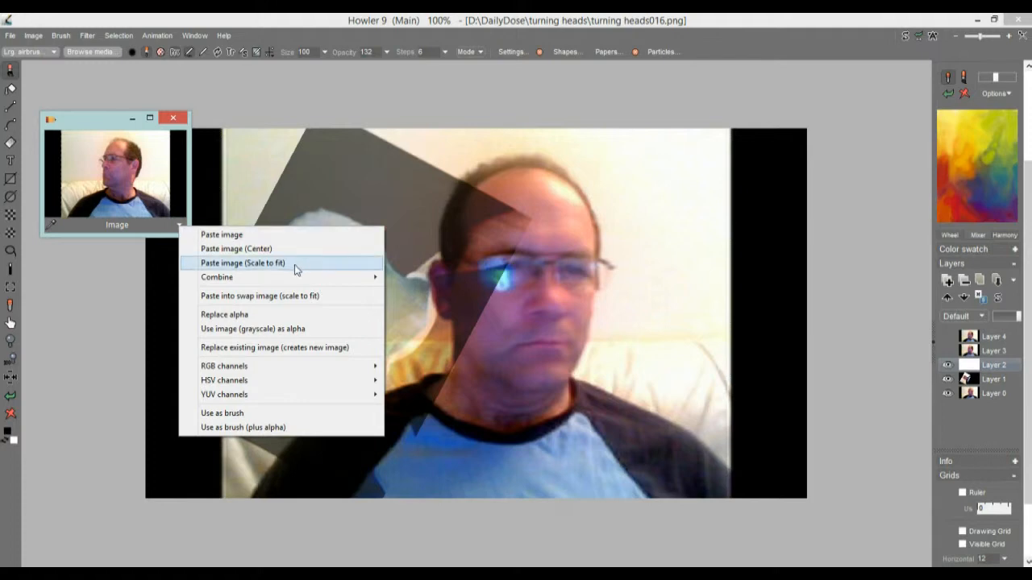
mouse_move(261, 276)
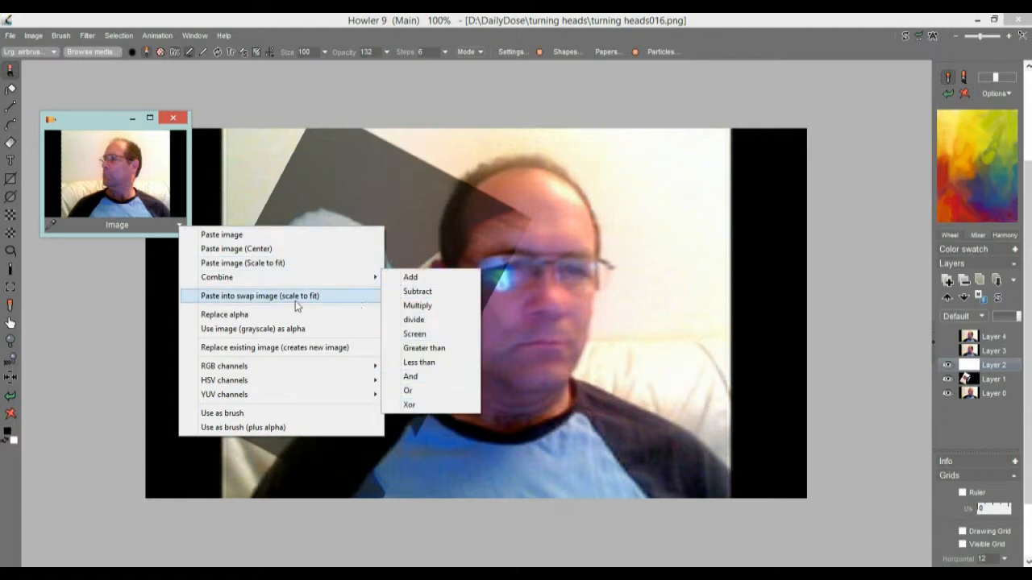
left_click(207, 329)
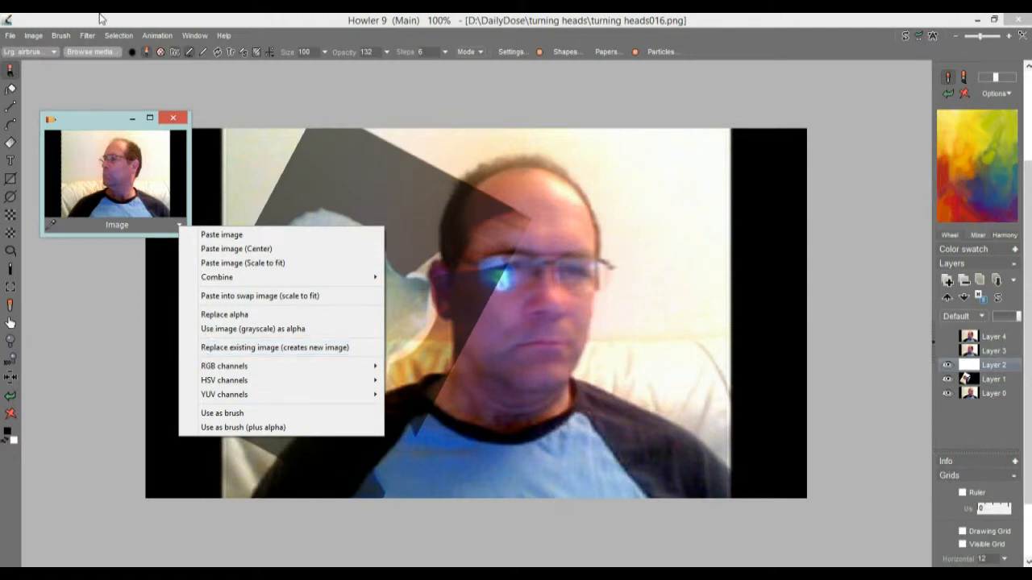
left_click(61, 35)
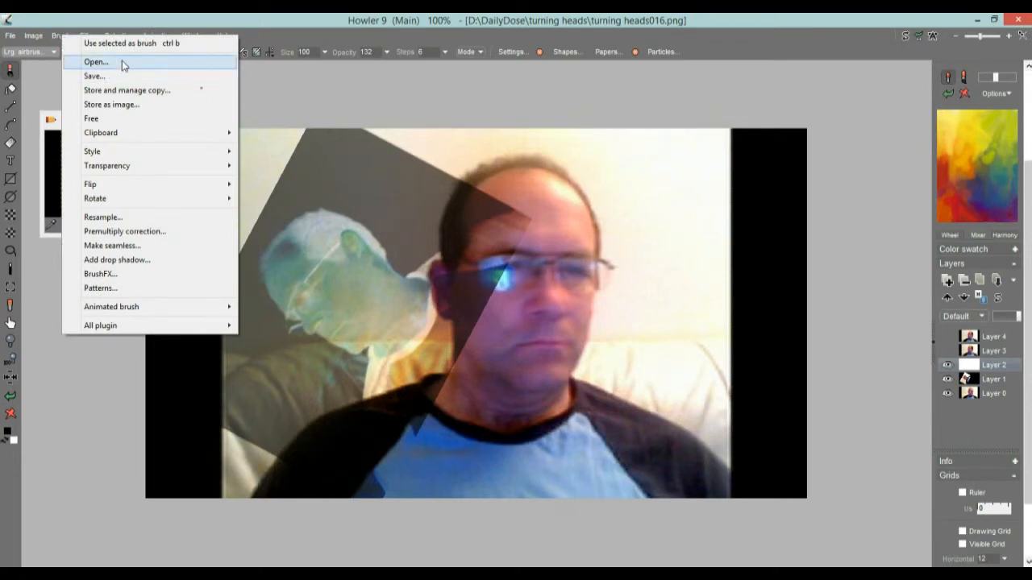
left_click(14, 38)
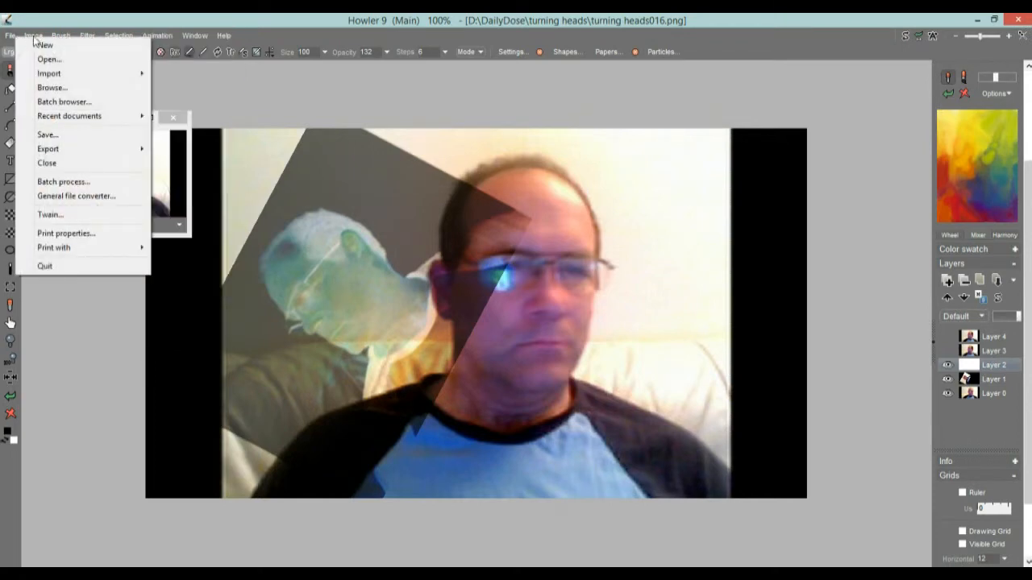
left_click(63, 37)
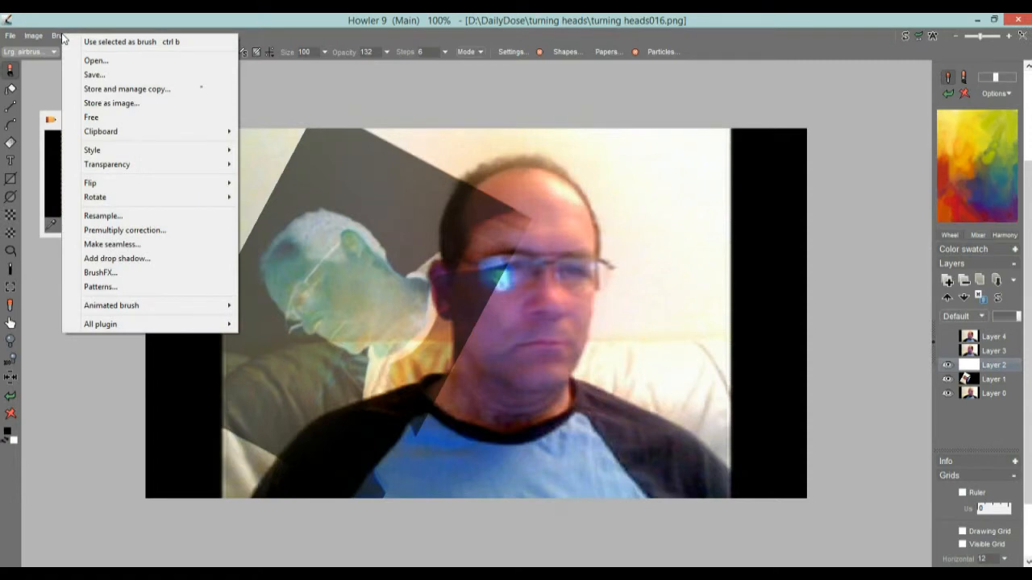
left_click(192, 18)
left_click(158, 37)
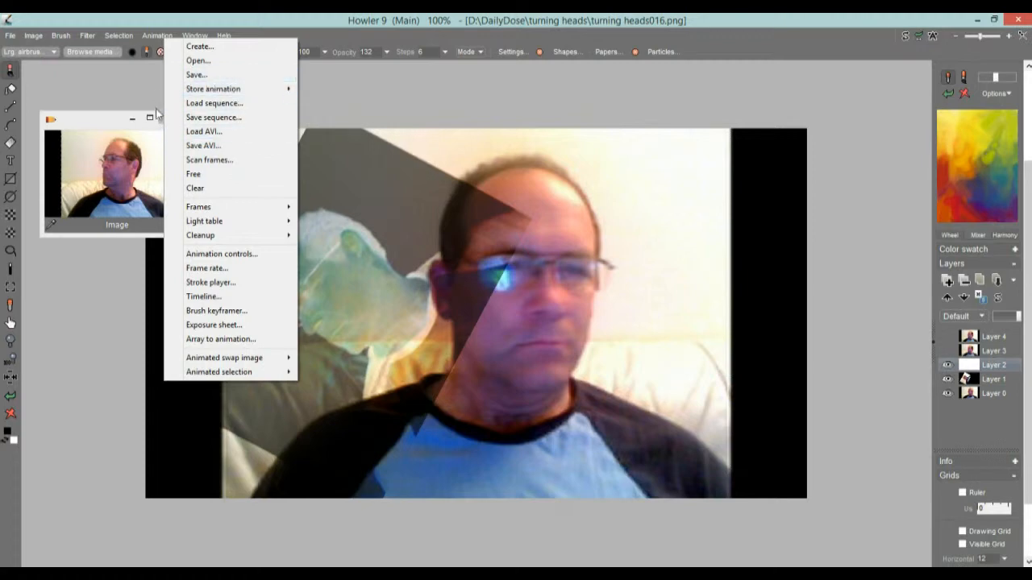
left_click(68, 37)
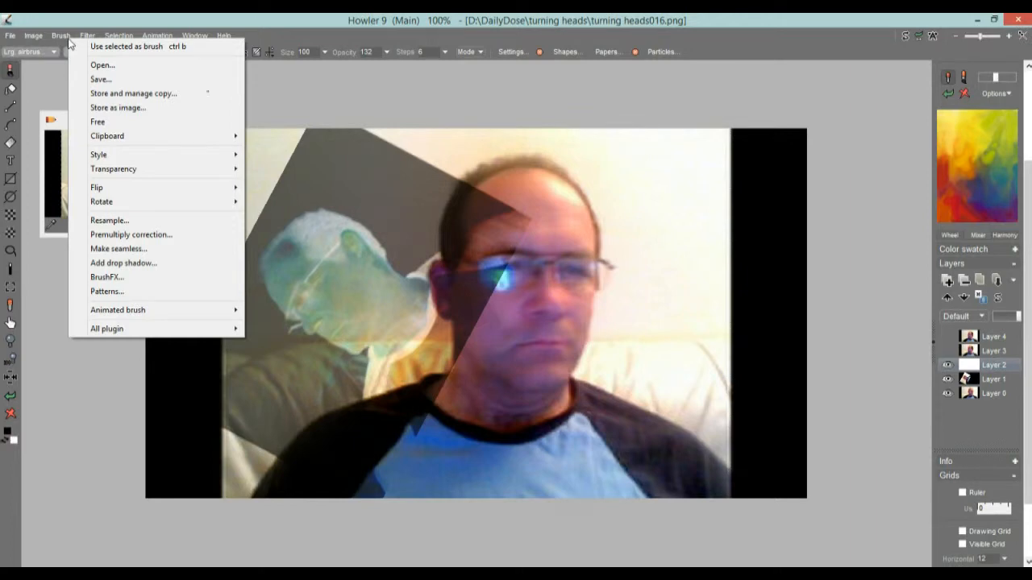
Place the stored image on Layer 2
mouse_move(132, 316)
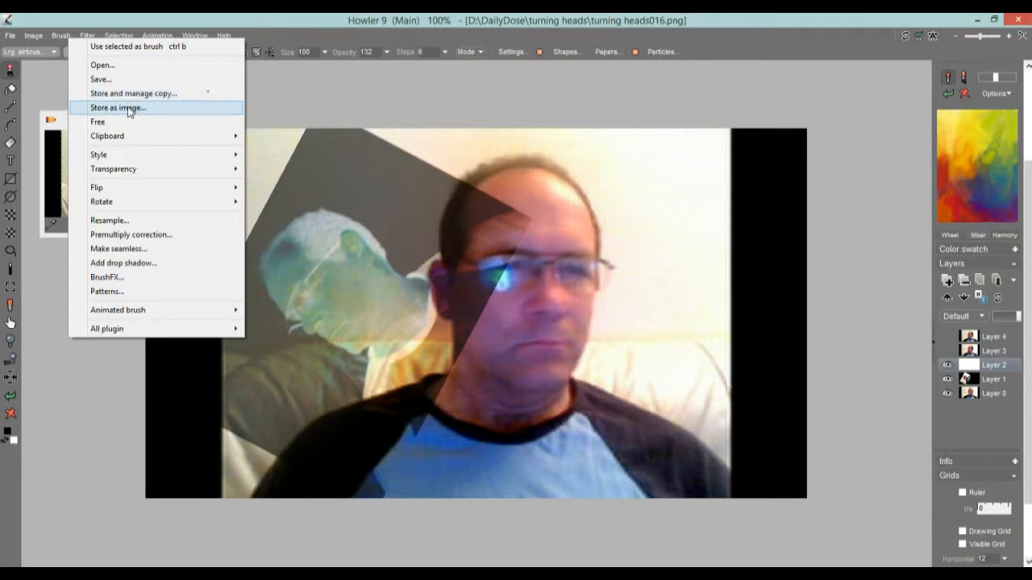
left_click(110, 20)
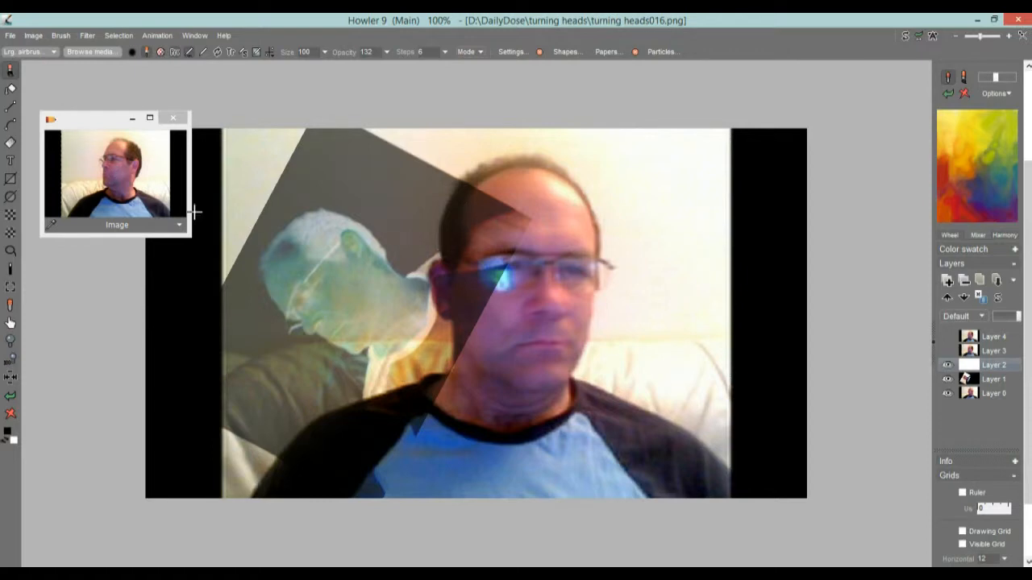
left_click_drag(105, 188, 286, 215)
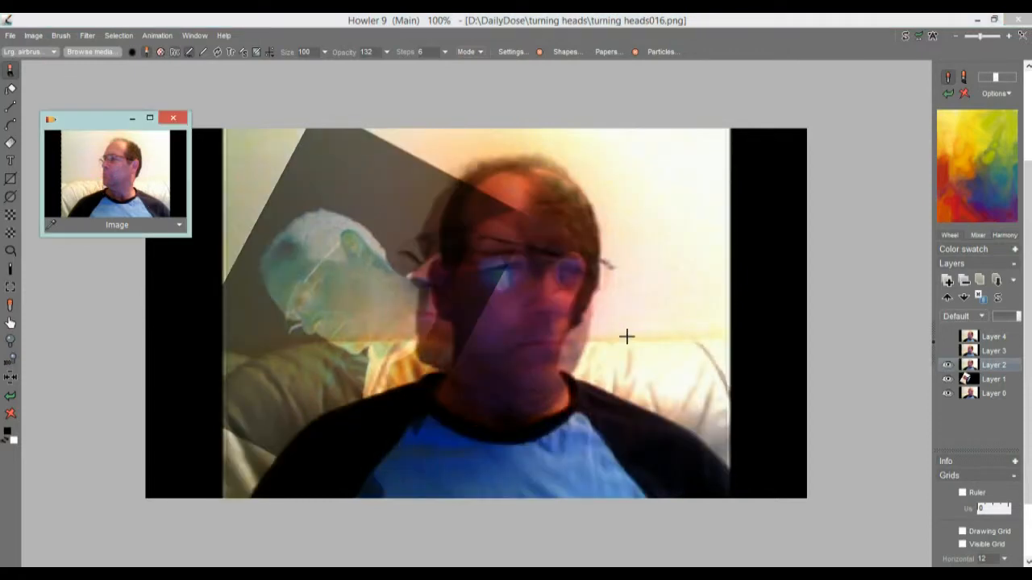
Hide Layer 1 and toggle the other layers' visibility so that only Layer 2 and Layer 0 are shown
left_click(946, 367)
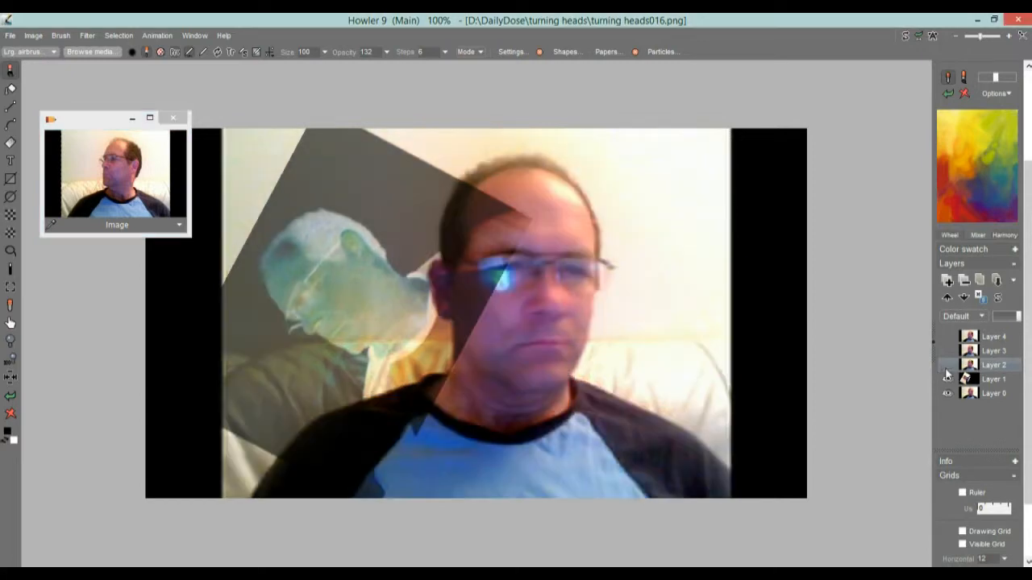
left_click(947, 379)
left_click(949, 392)
left_click(946, 367)
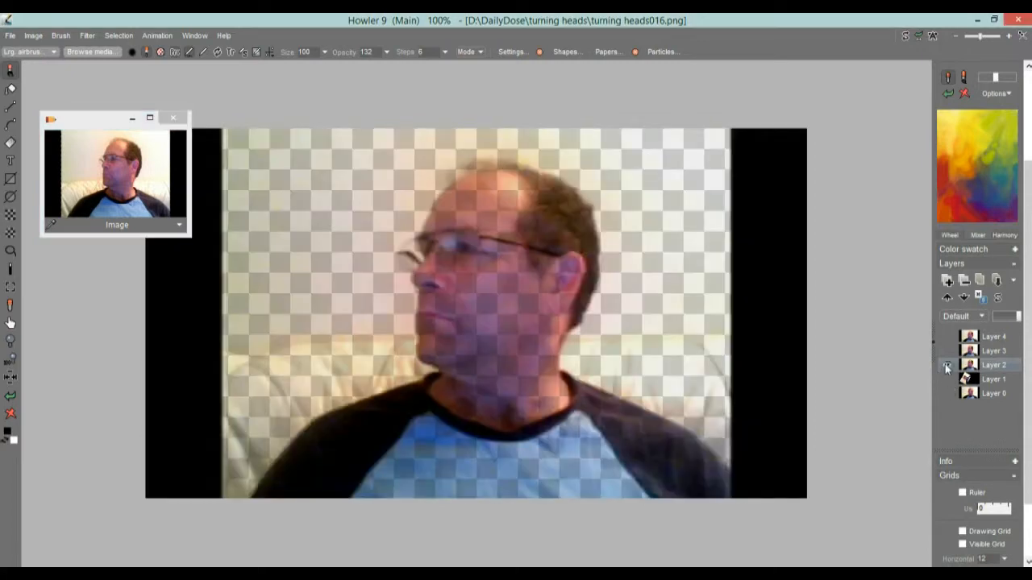
left_click(946, 367)
left_click(946, 367)
left_click(948, 393)
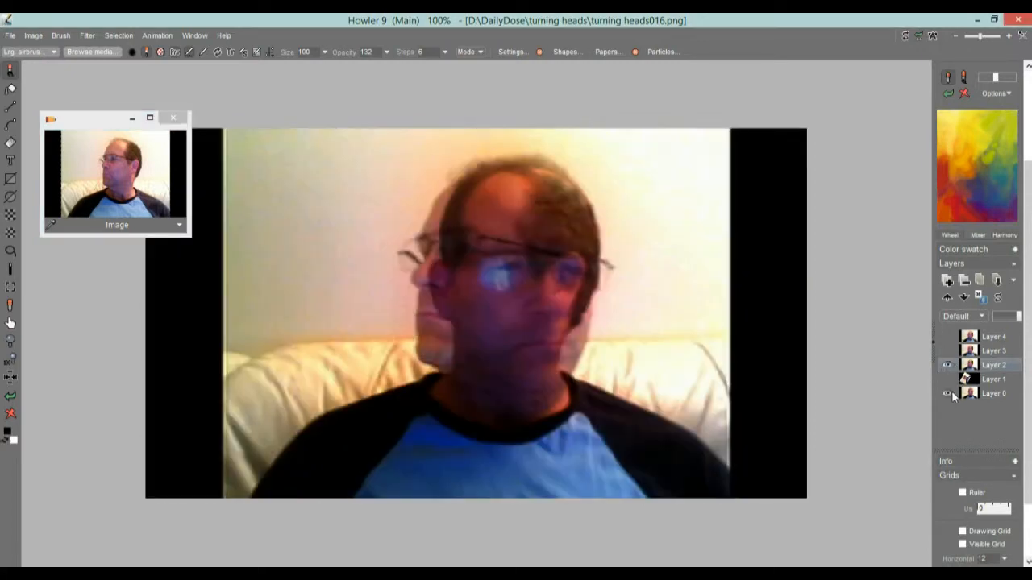
Load dry-mud.png from the DailyDose folder "GameAssets, Game Design" as a brush
left_click(62, 36)
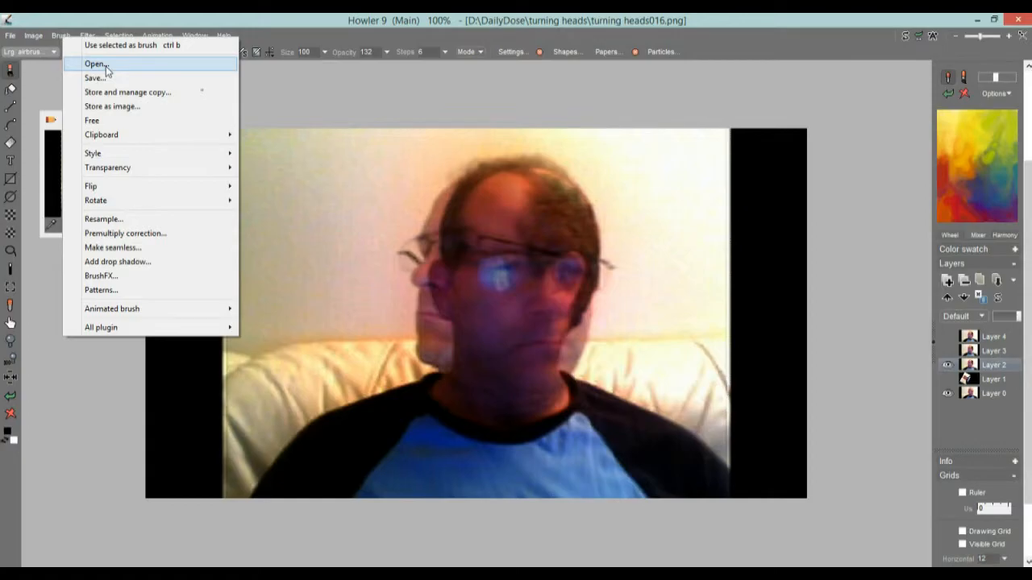
left_click(95, 64)
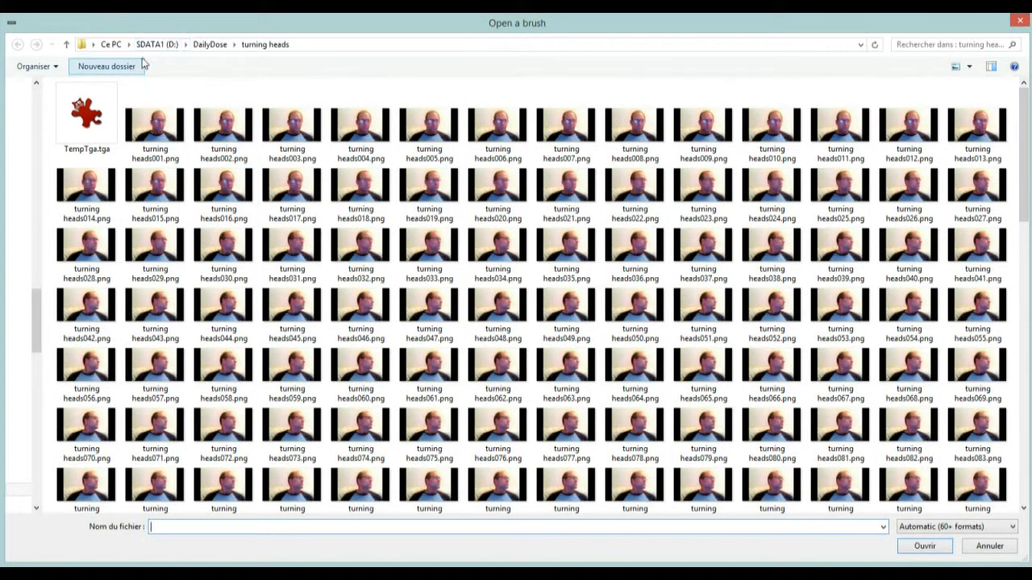
left_click(208, 44)
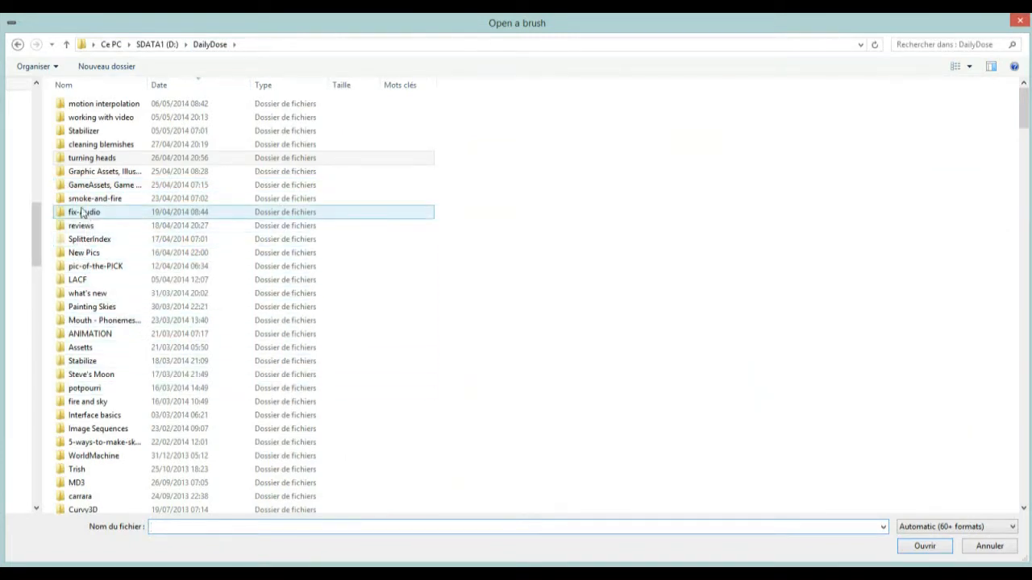
double_click(105, 187)
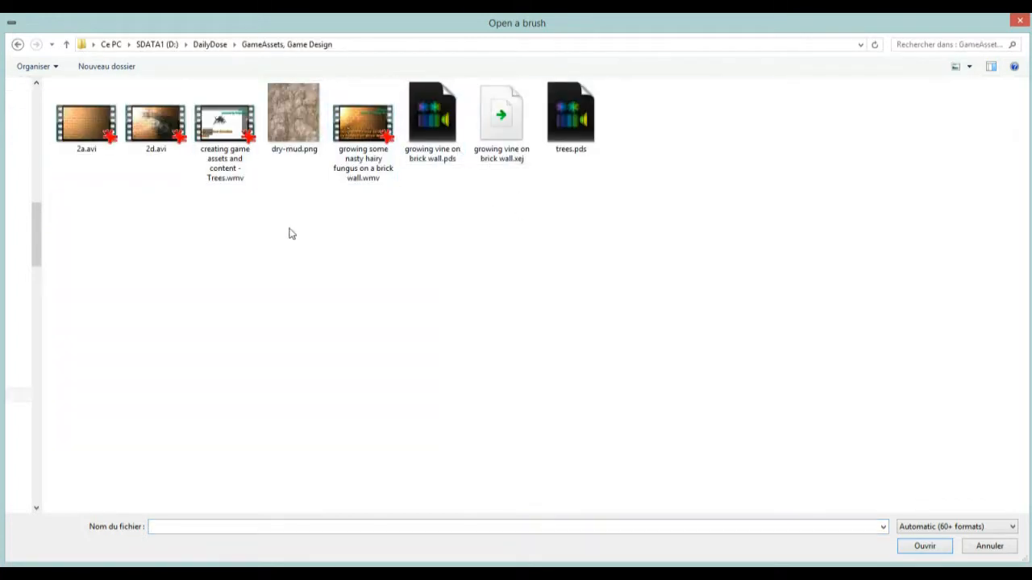
left_click(293, 104)
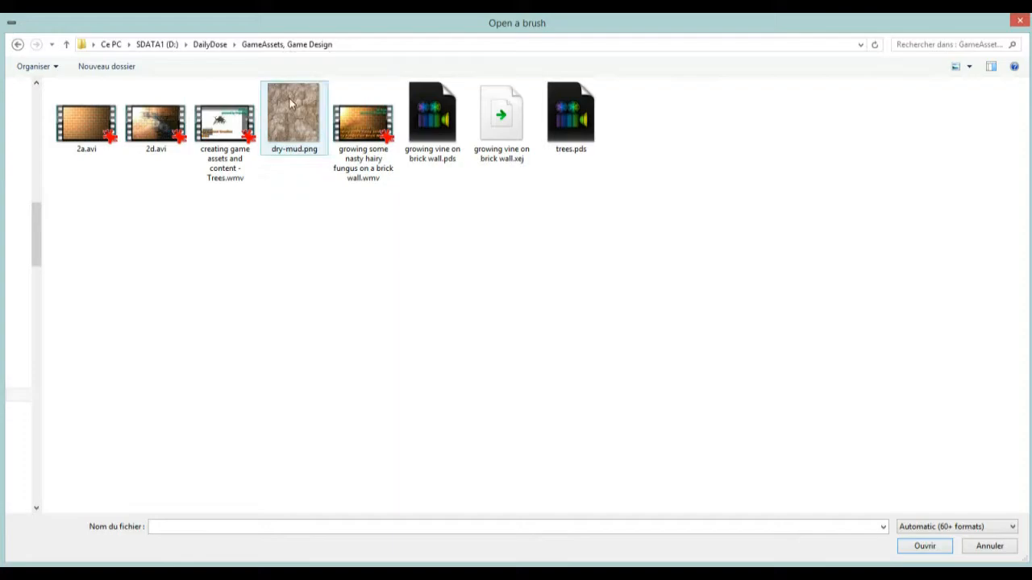
left_click(925, 546)
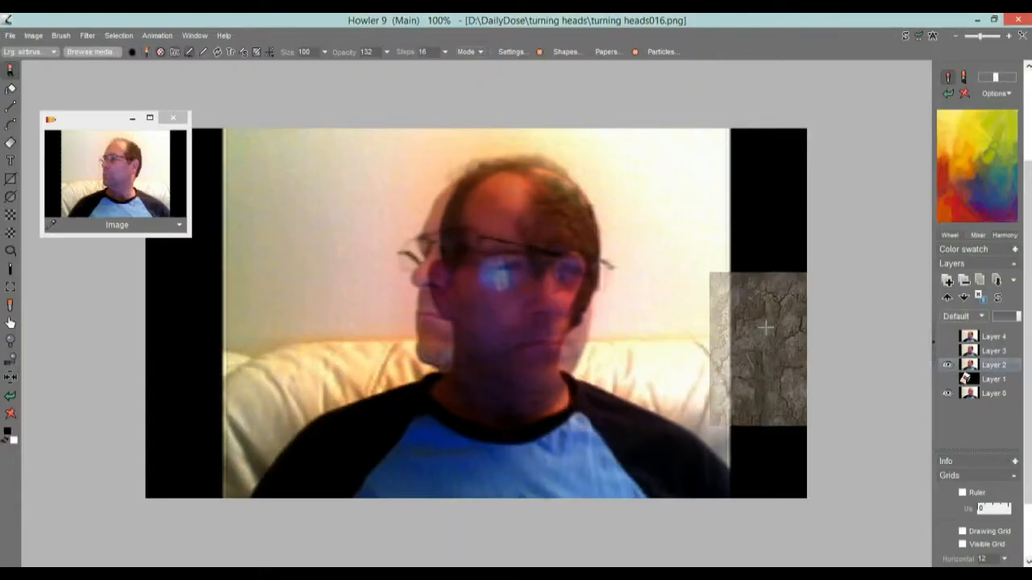
Set the brush opacity to 255 and paint the dry-mud texture across the middle of the photo on Layer 2
left_click(62, 37)
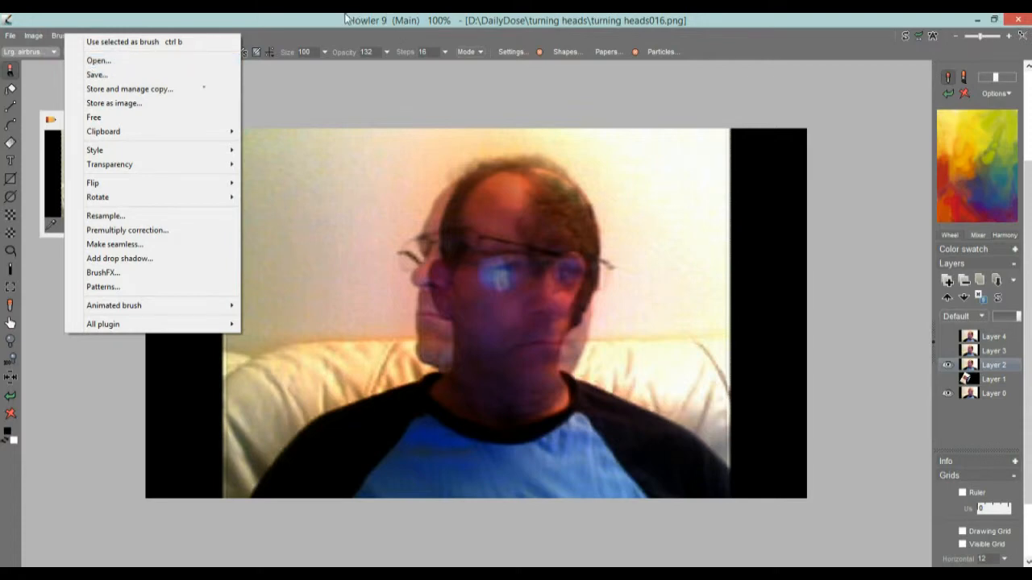
left_click(320, 18)
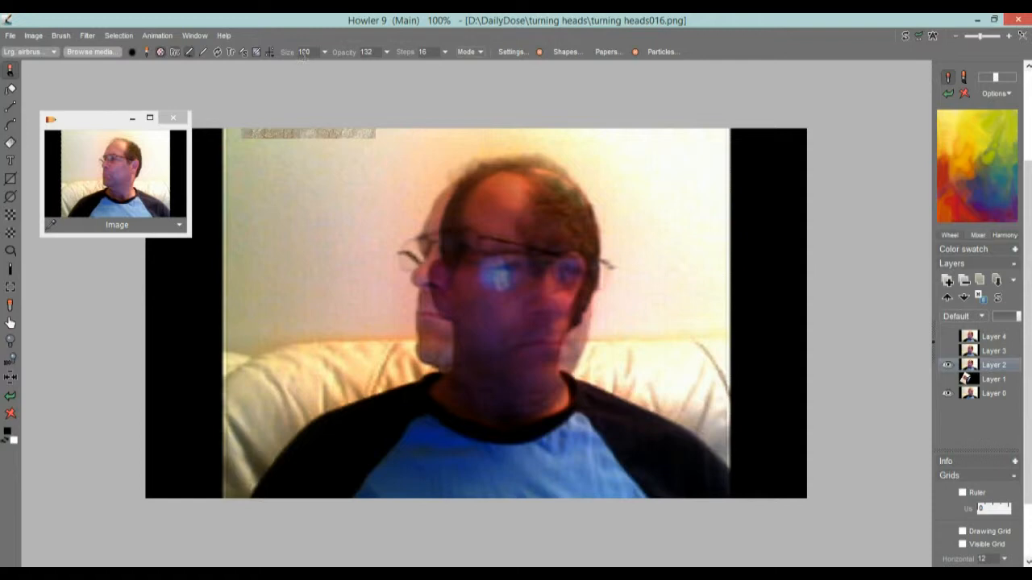
left_click(385, 51)
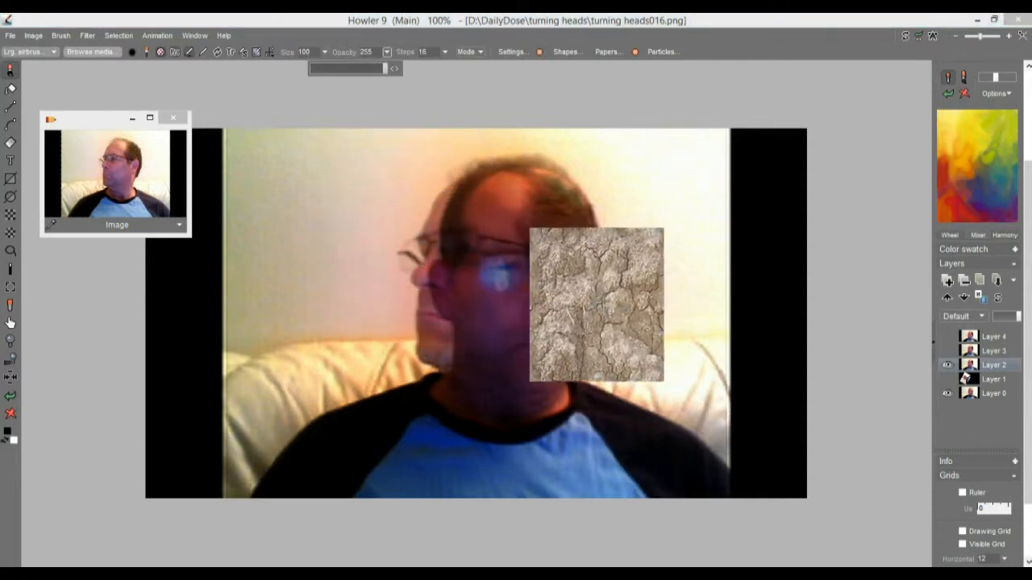
mouse_move(333, 283)
left_mouse_down()
mouse_move(465, 300)
mouse_move(693, 393)
mouse_move(619, 390)
left_mouse_up()
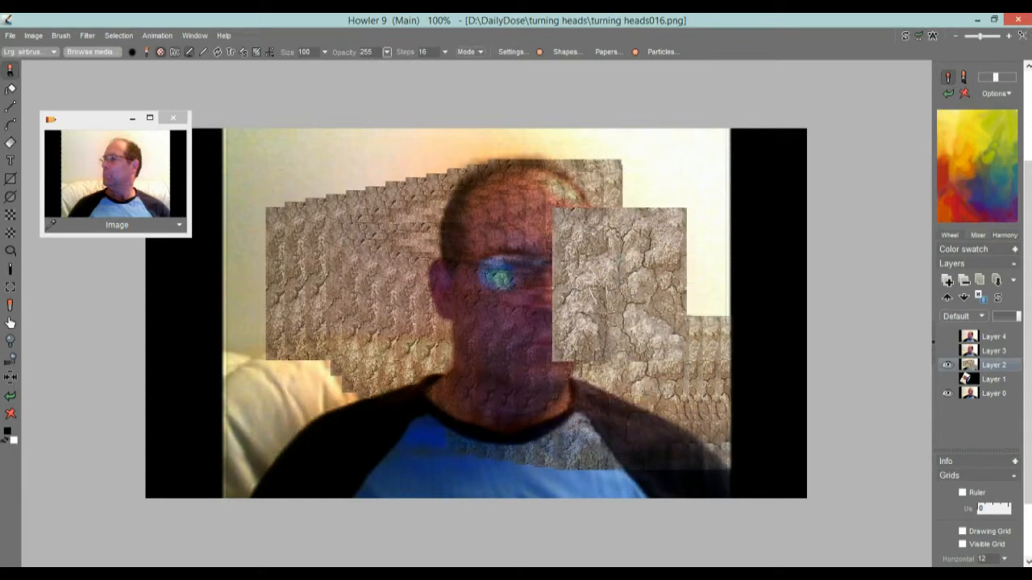
Paint the dry-mud texture on Layer 3 and make that layer visible
left_click(993, 353)
left_click_drag(595, 236, 587, 283)
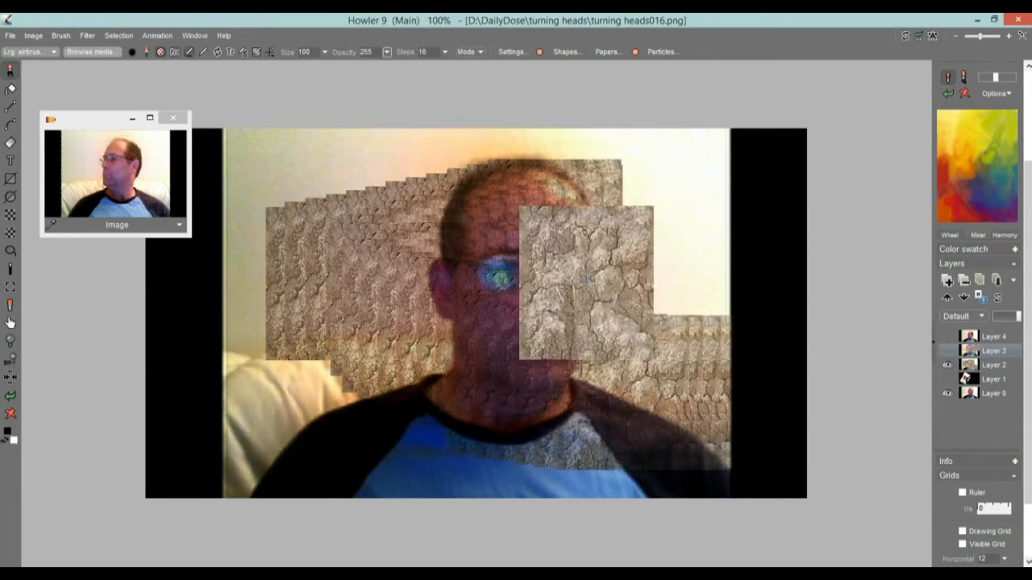
left_click(947, 352)
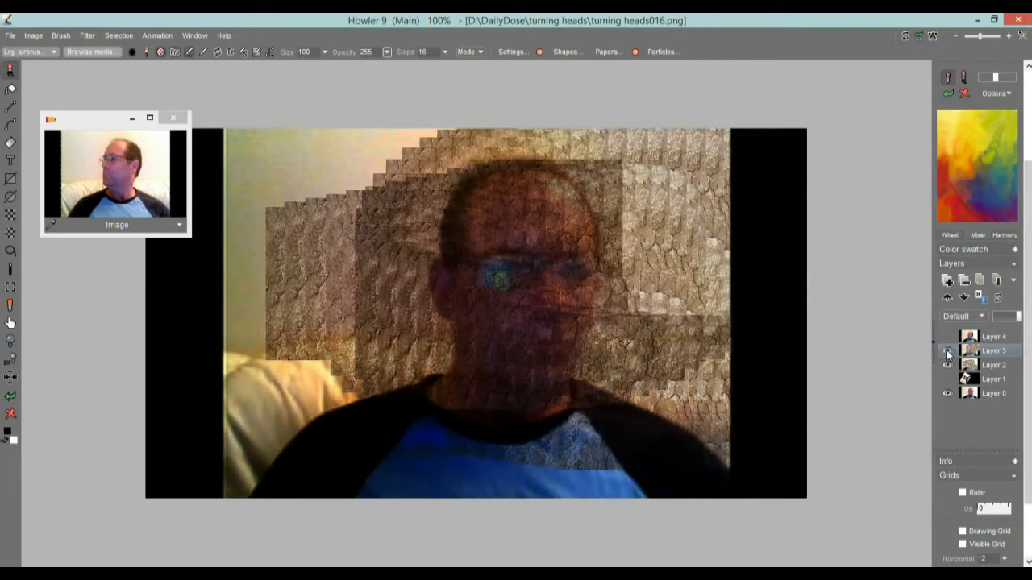
mouse_move(520, 428)
left_mouse_down()
mouse_move(502, 424)
mouse_move(631, 327)
mouse_move(654, 322)
left_mouse_up()
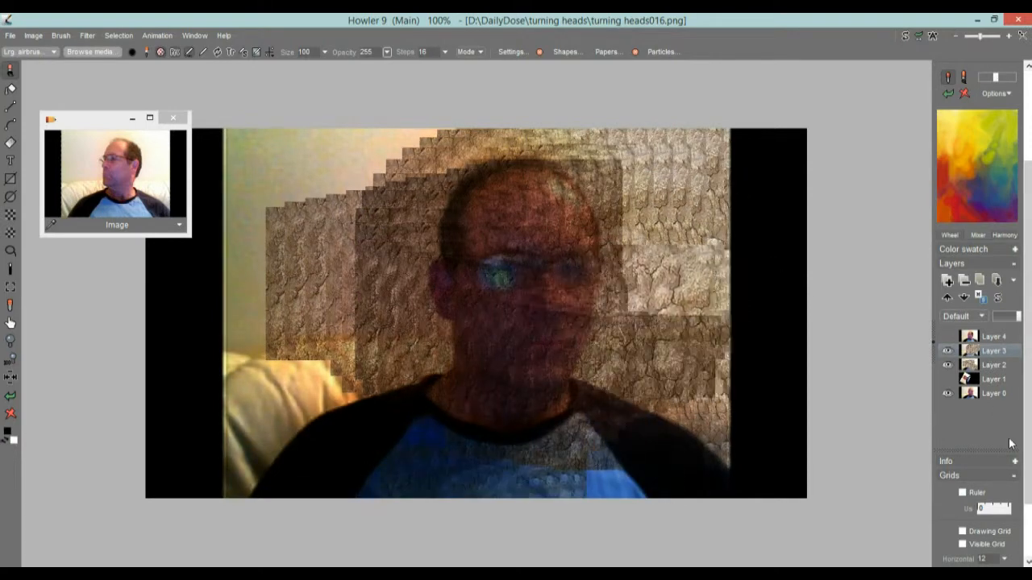
Hide Layer 3, then show Layer 4 and blend it with Hard light at about half opacity
left_click(947, 352)
left_click(947, 338)
left_click(1001, 342)
left_click(970, 316)
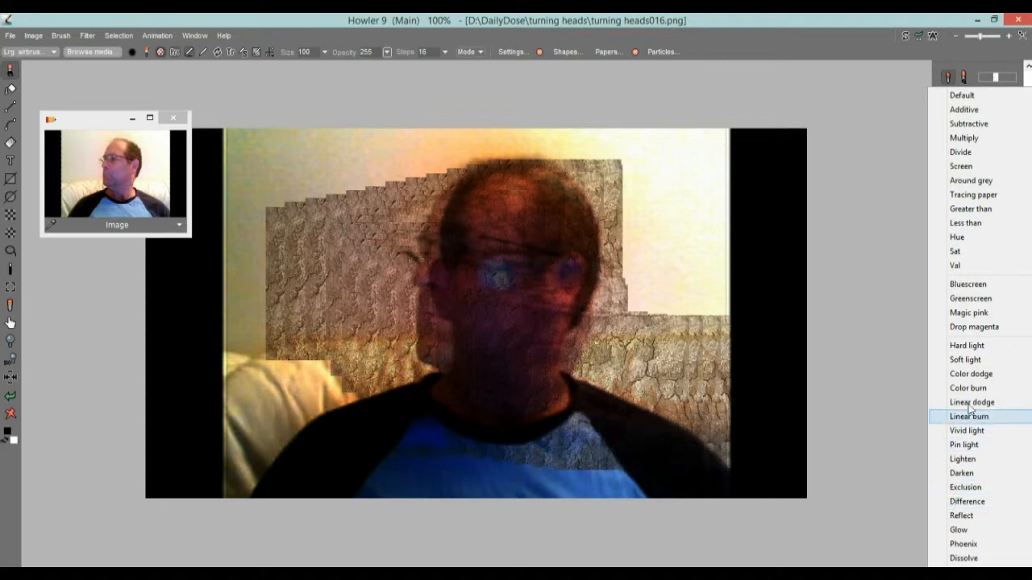
left_click(976, 347)
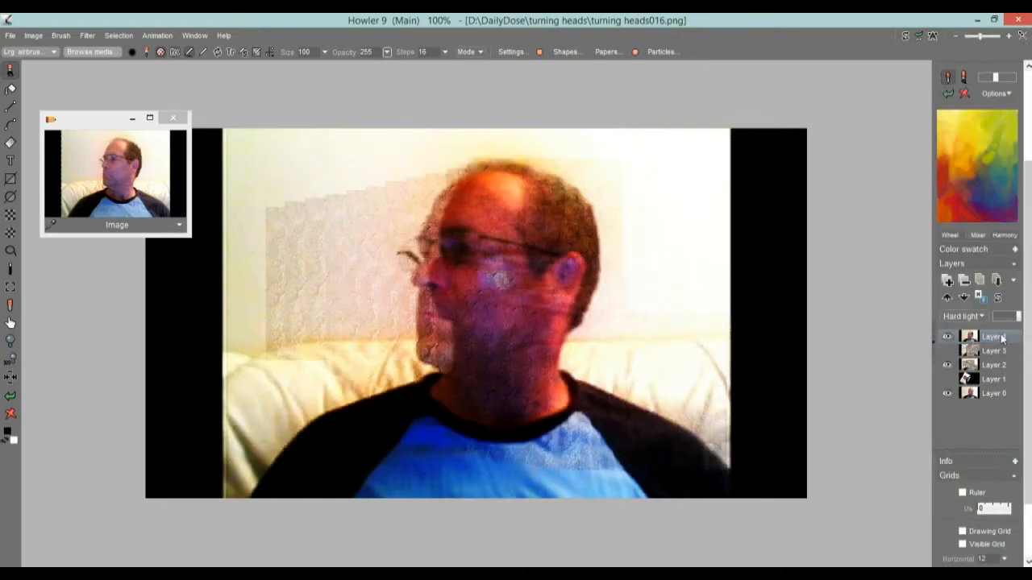
left_click_drag(1013, 322, 1007, 323)
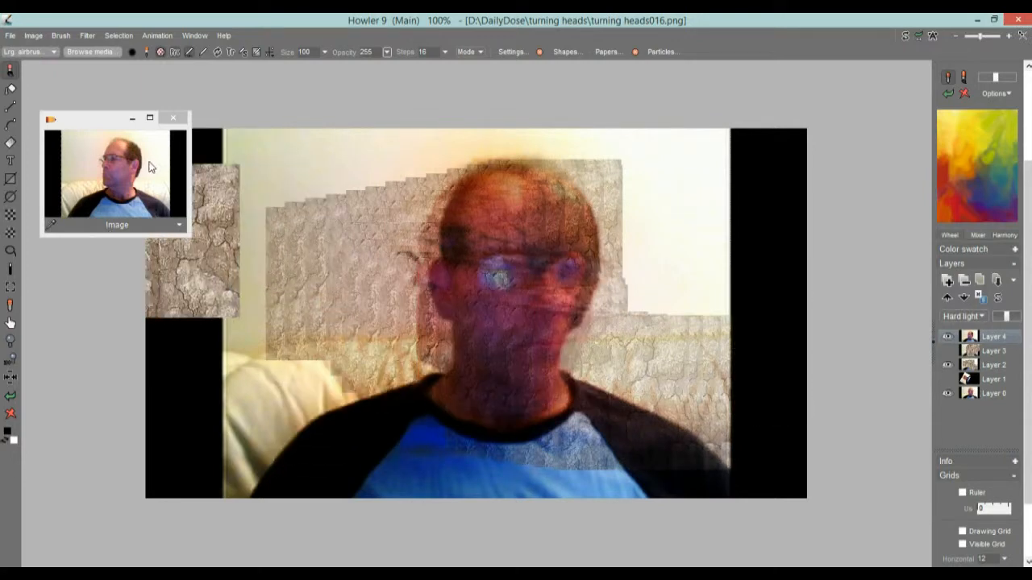
Store a managed copy of the dry-mud brush and move its window up below the portrait preview
left_click(62, 36)
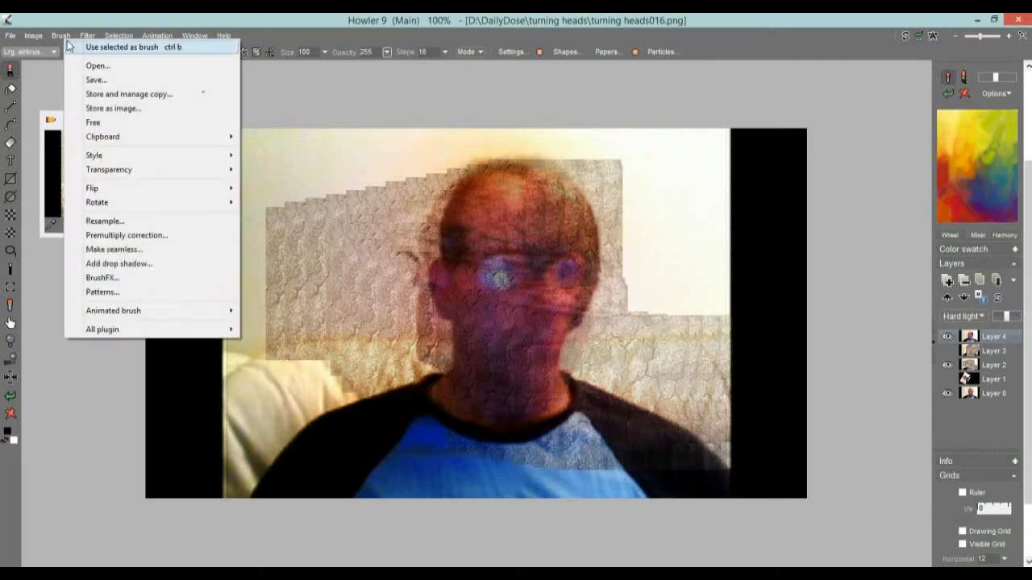
left_click(128, 94)
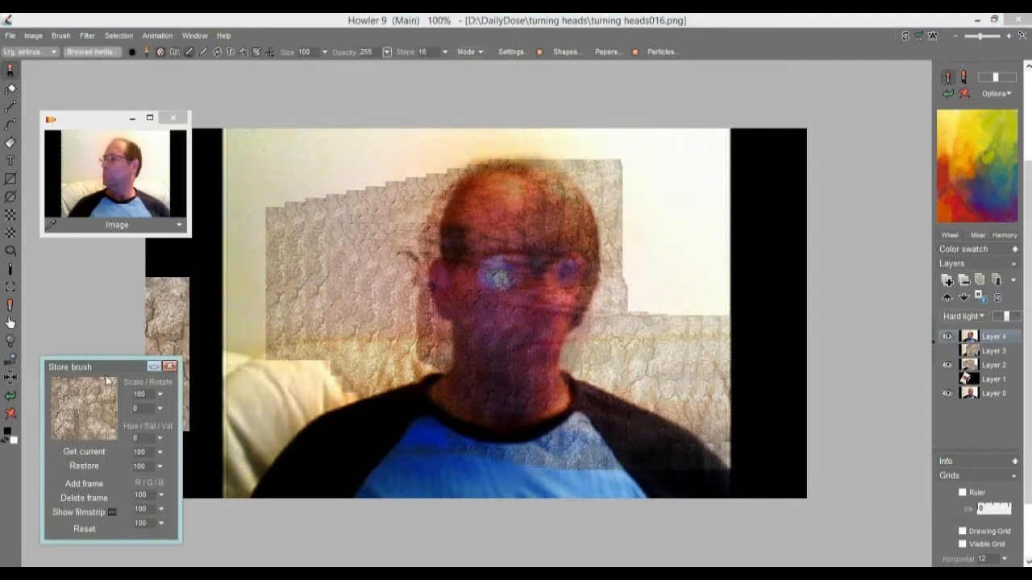
left_click_drag(109, 367, 105, 285)
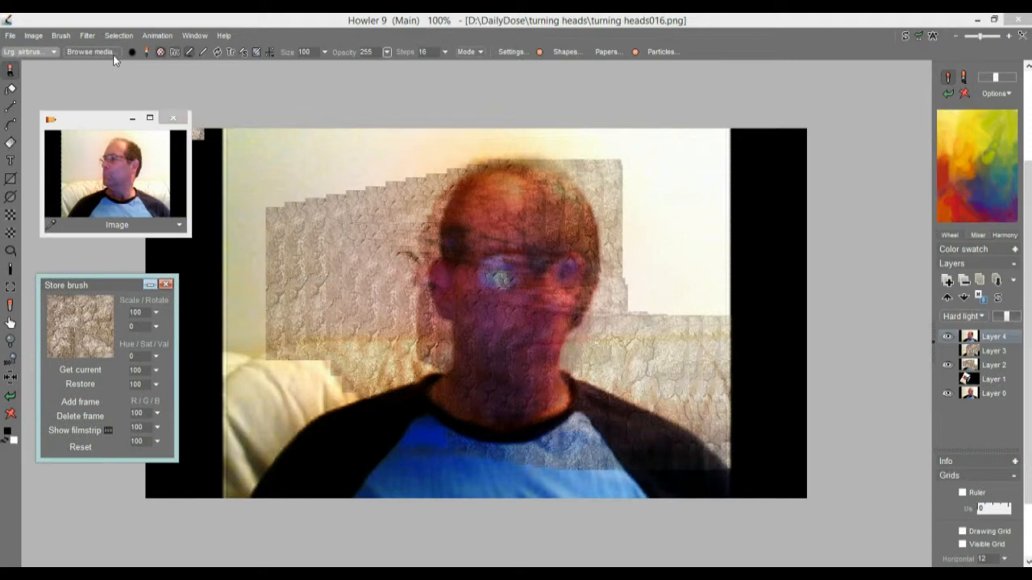
Store the dry-mud brush as an image and move its preview beside the portrait preview
left_click(70, 35)
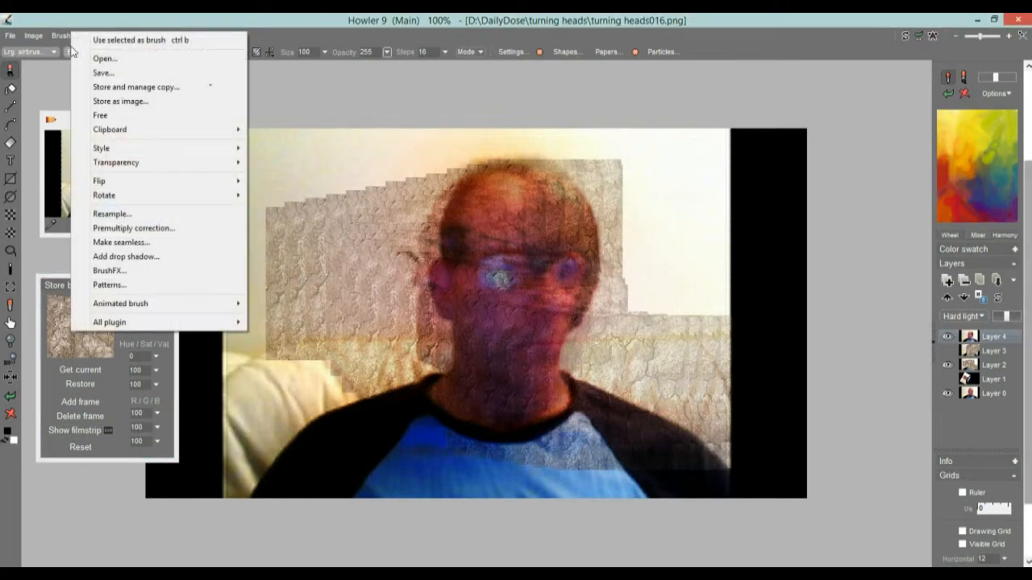
left_click(129, 102)
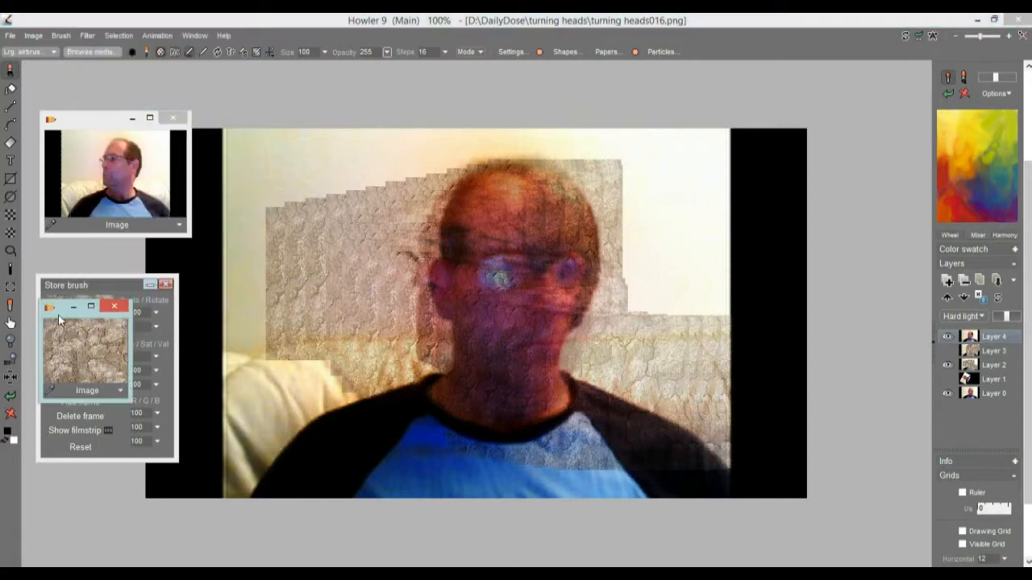
mouse_move(59, 311)
left_mouse_down()
mouse_move(263, 97)
mouse_move(228, 81)
left_mouse_up()
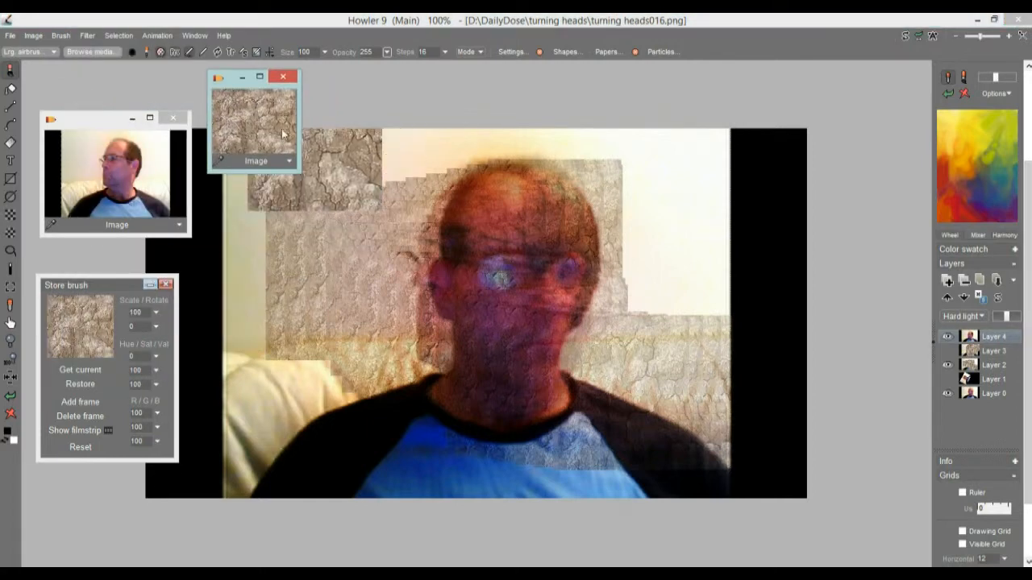
left_click(251, 121)
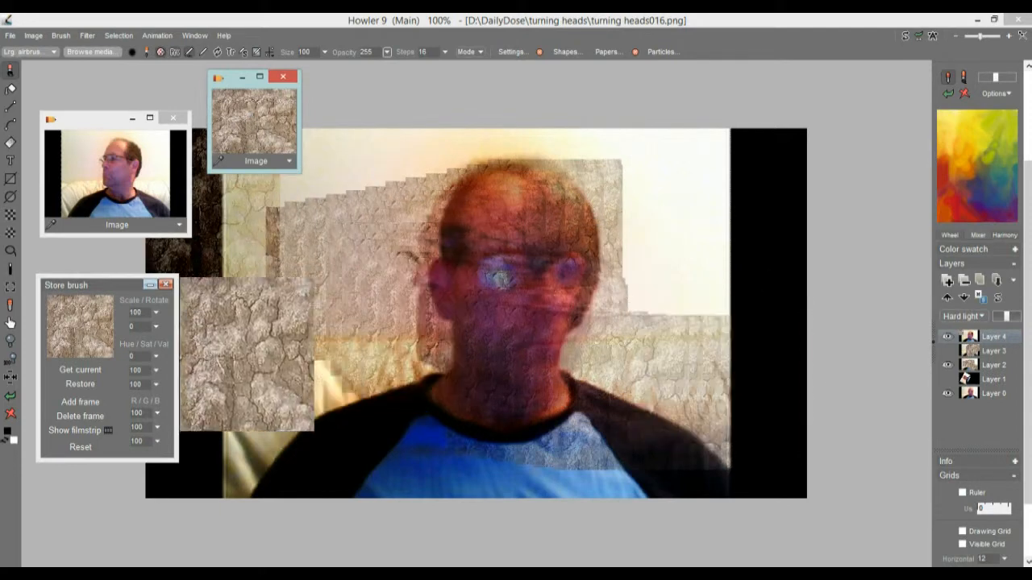
Hide Layers 4 and 2 and paint the dry-mud texture over nearly the whole of Layer 0
left_click(947, 337)
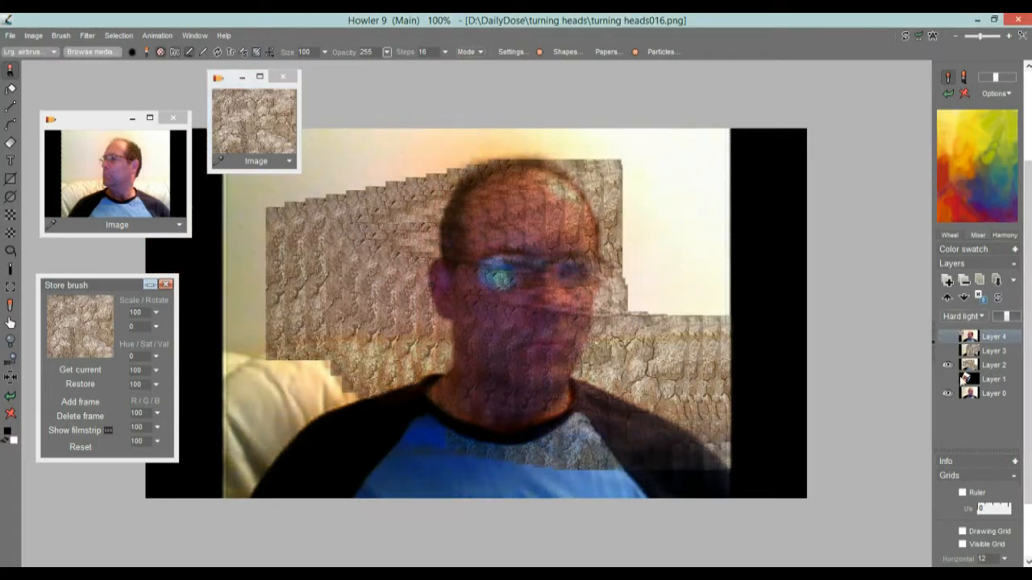
left_click(947, 365)
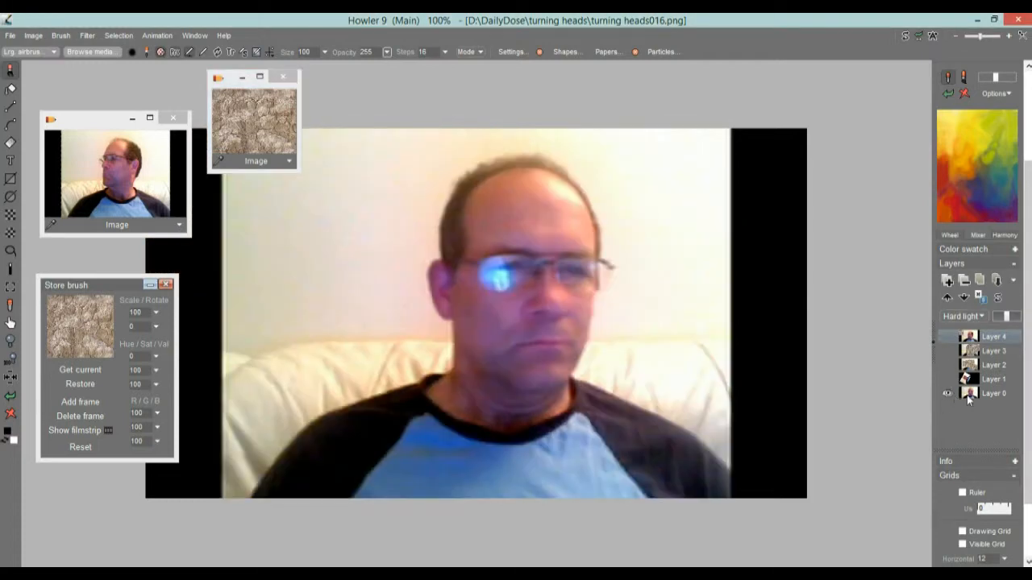
left_click(1000, 395)
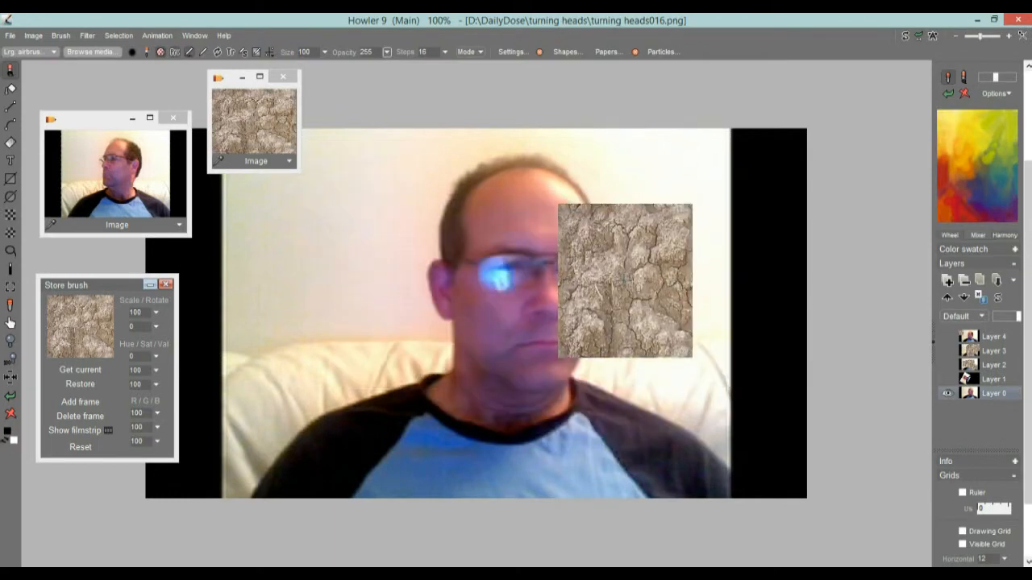
mouse_move(347, 228)
left_mouse_down()
mouse_move(527, 193)
mouse_move(266, 306)
mouse_move(408, 475)
mouse_move(632, 382)
mouse_move(185, 306)
mouse_move(719, 228)
left_mouse_up()
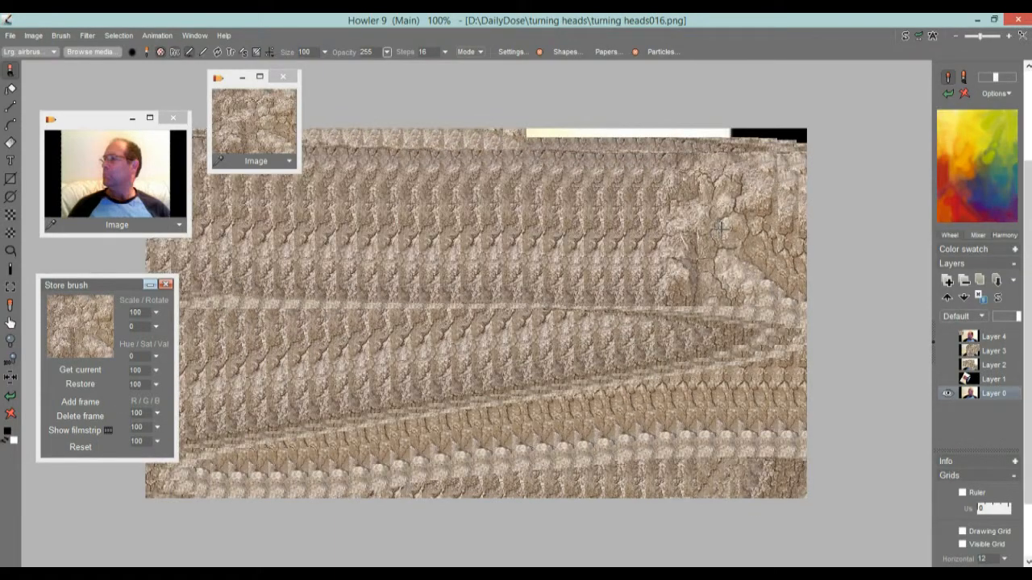
Move the stored dry-mud image's preview away from the portrait preview to the upper middle of the canvas
left_click(290, 161)
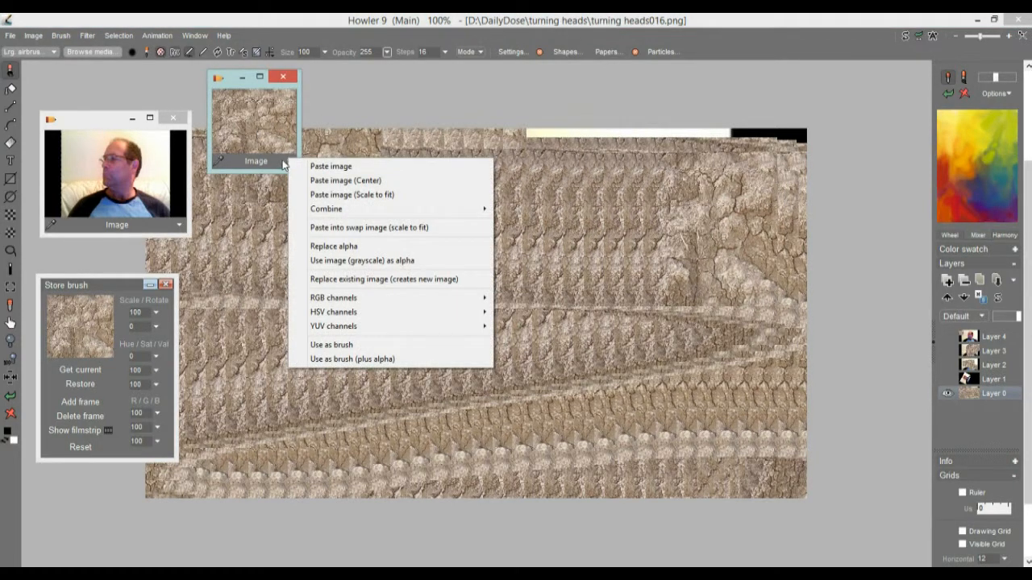
left_click(288, 165)
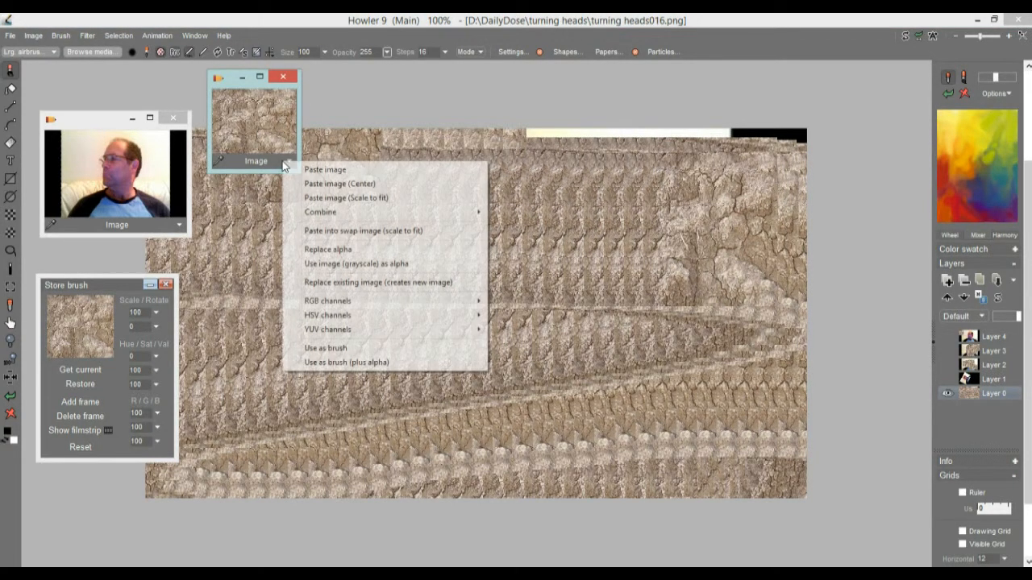
left_click(258, 125)
left_click_drag(228, 85, 561, 103)
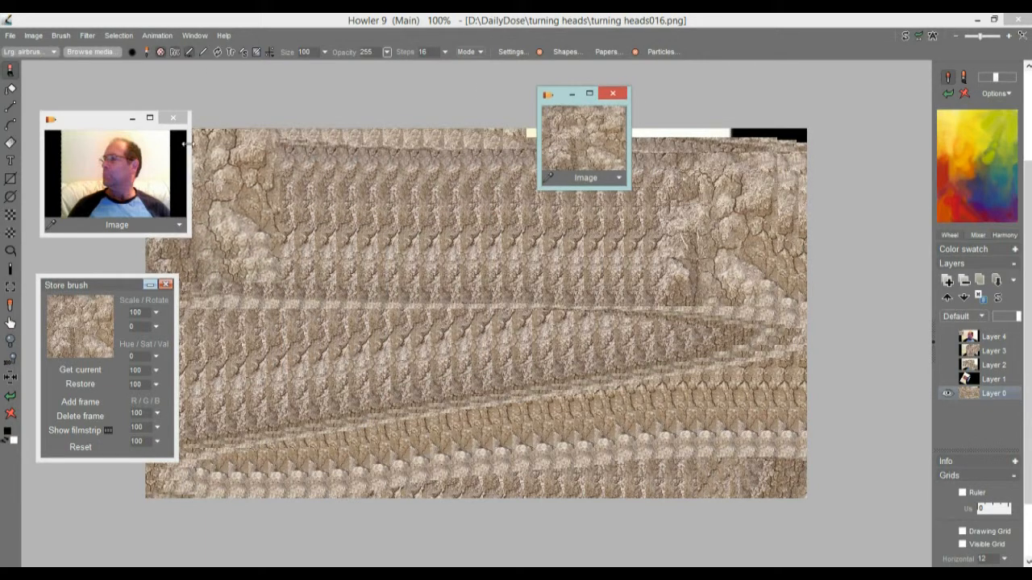
Paste the stored dry-mud image centred on Layer 0 and clear the layer to white
left_click(619, 180)
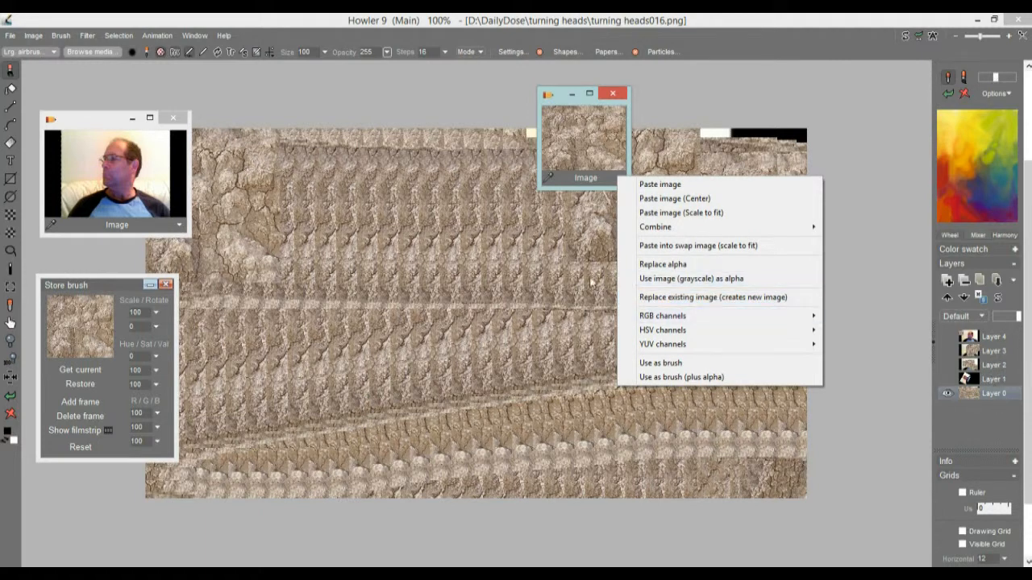
left_click(675, 199)
left_click(457, 338)
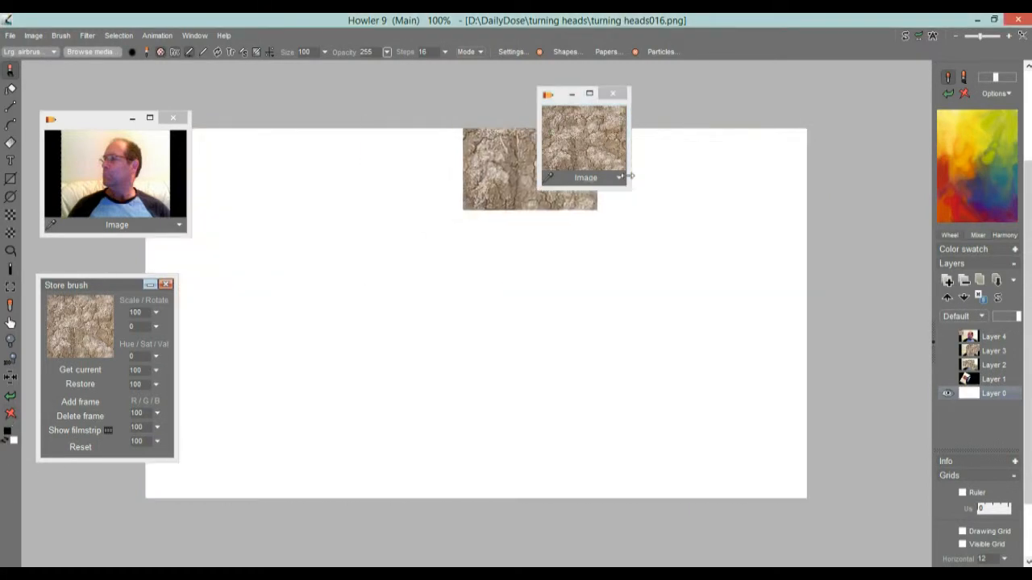
Paste the stored dry-mud image onto the blank Layer 0 at its default position, centred, and scaled to fit
left_click(618, 179)
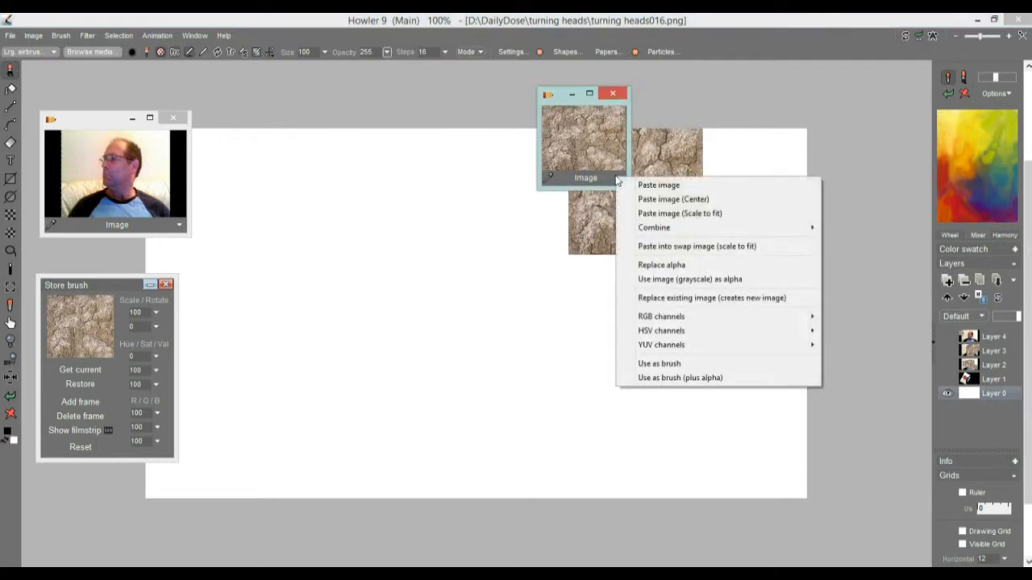
left_click(668, 185)
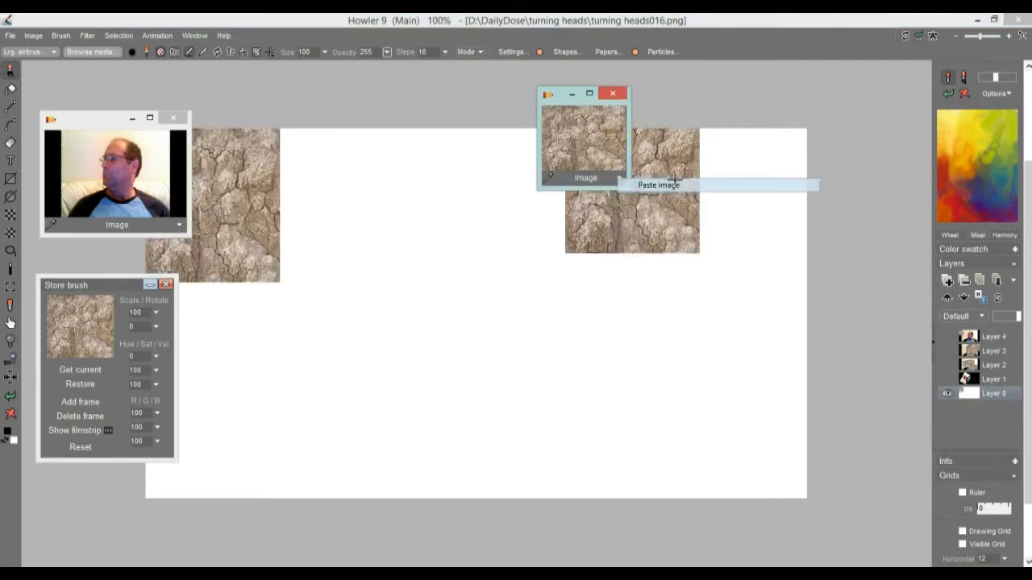
left_click(618, 179)
left_click(681, 201)
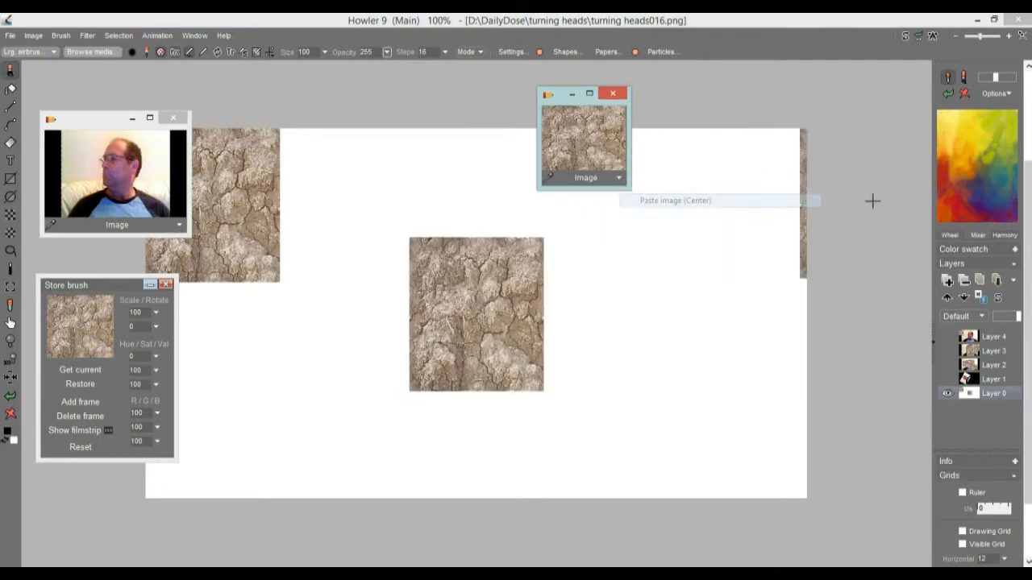
left_click(619, 179)
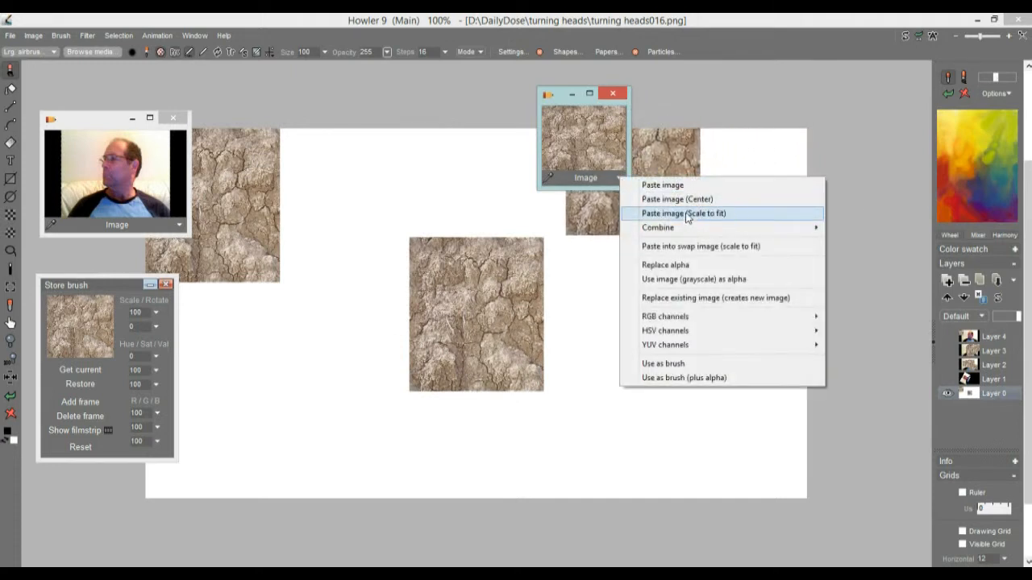
left_click(719, 214)
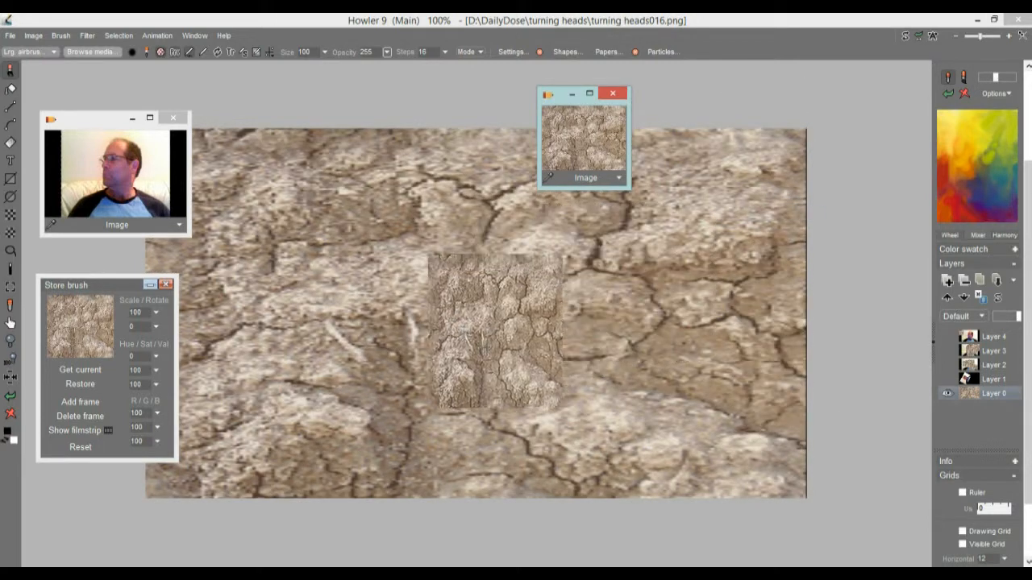
Combine the stored dry-mud image with the scaled texture on Layer 0 using Subtract
left_click(620, 185)
mouse_move(744, 236)
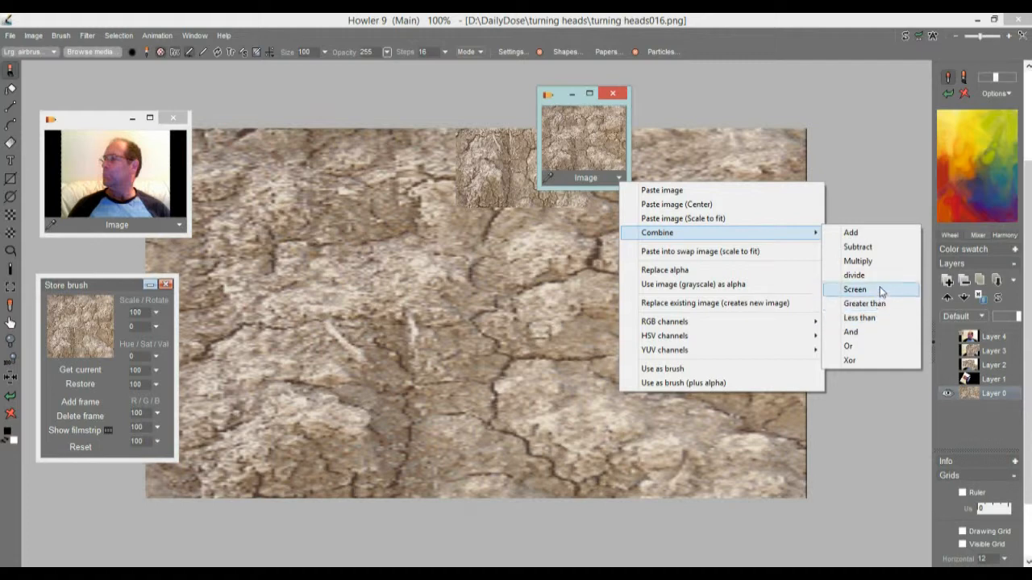
left_click(857, 246)
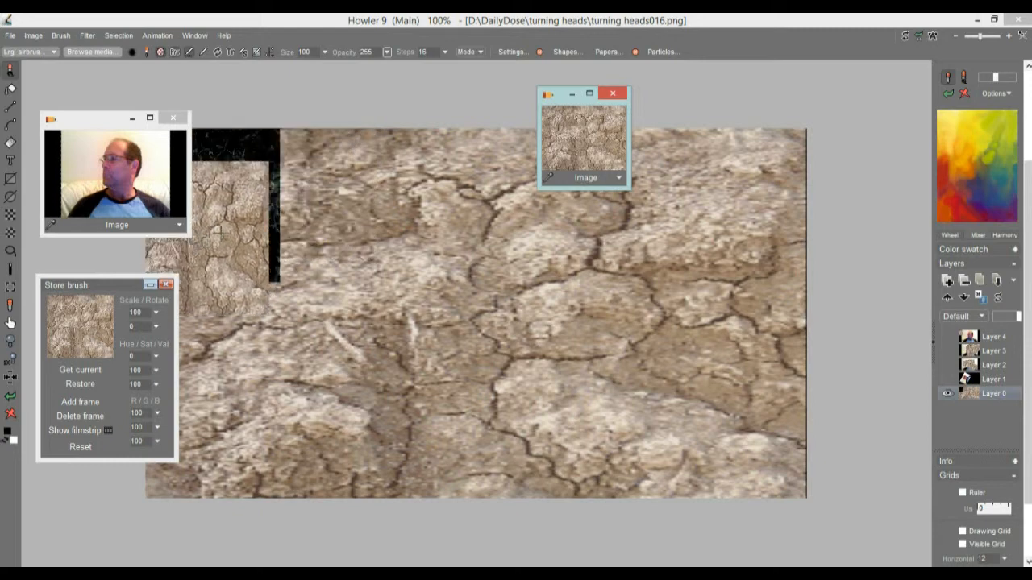
left_click(618, 178)
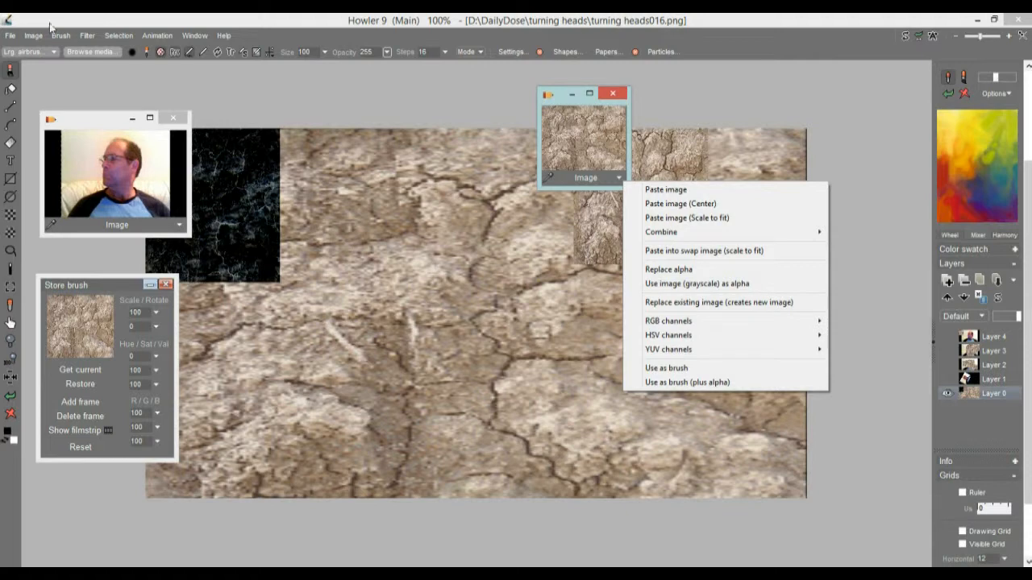
left_click(113, 18)
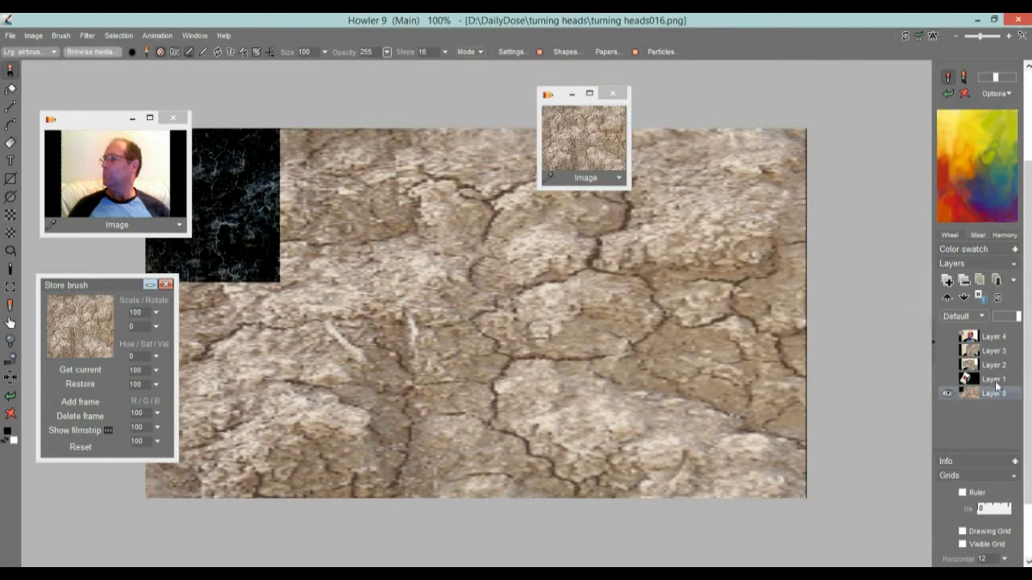
Delete Layers 4, 3, 2 and 1, and add a new blank layer above Layer 0
left_click(1001, 338)
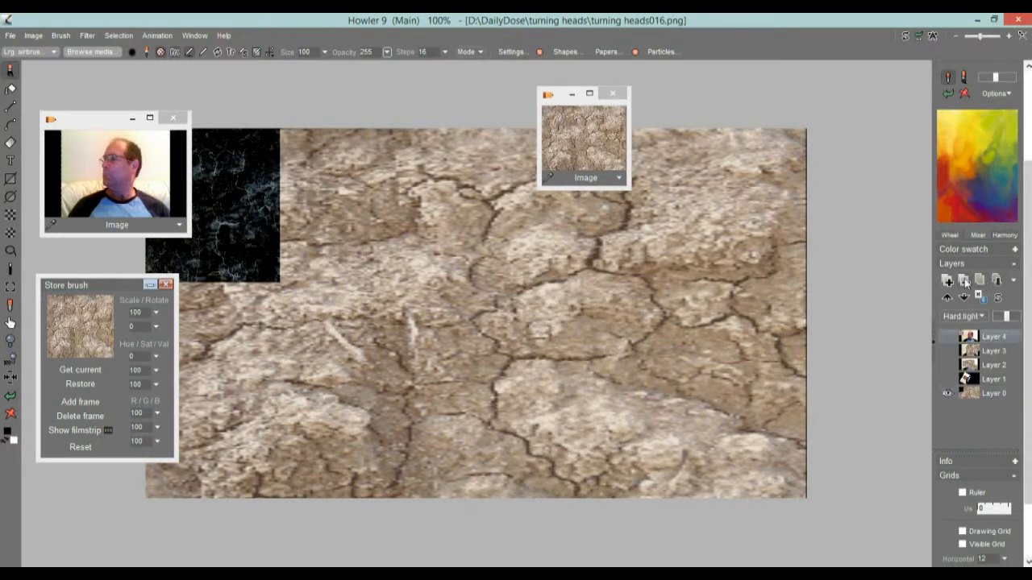
left_click(996, 280)
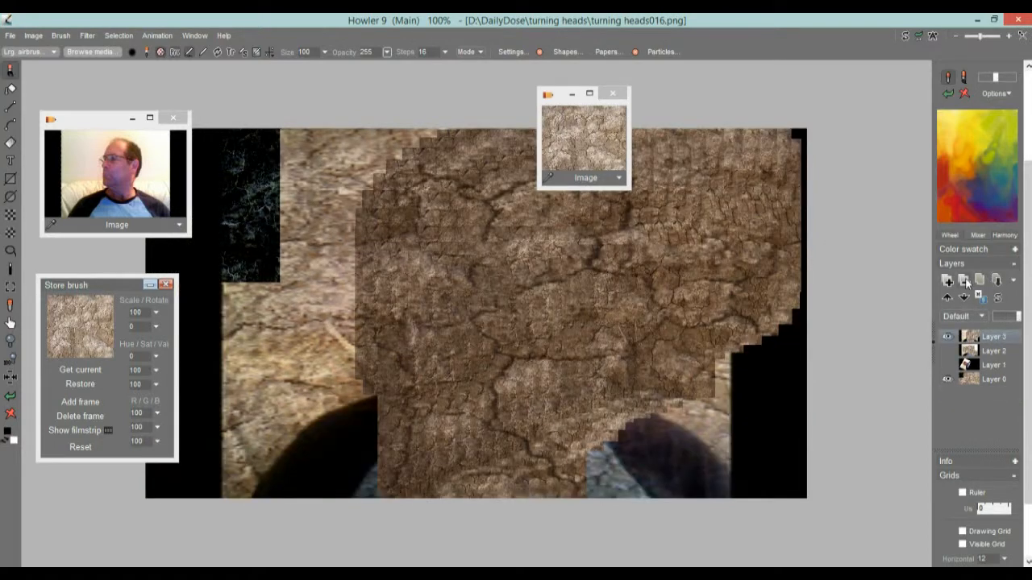
left_click(967, 281)
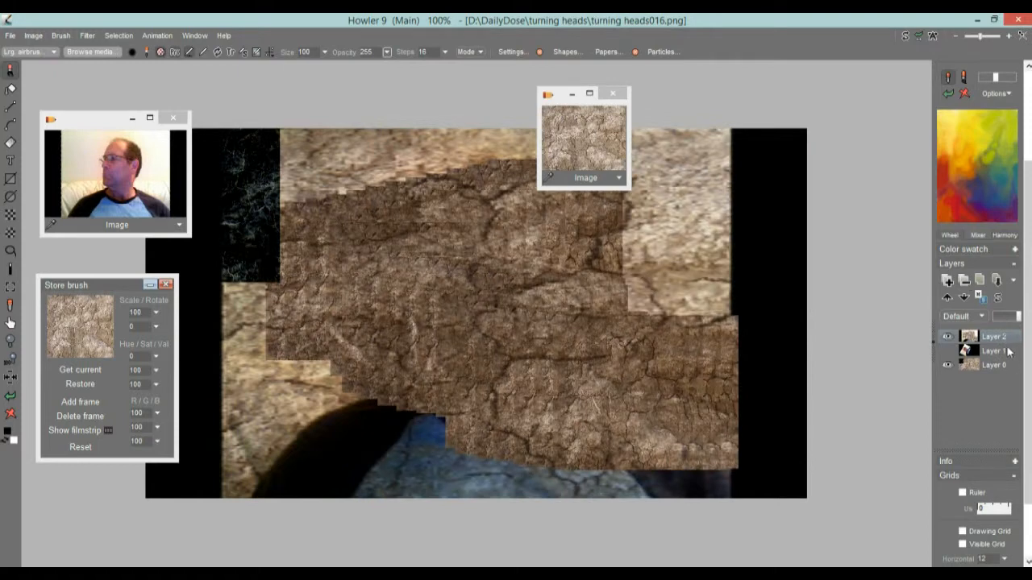
left_click(971, 284)
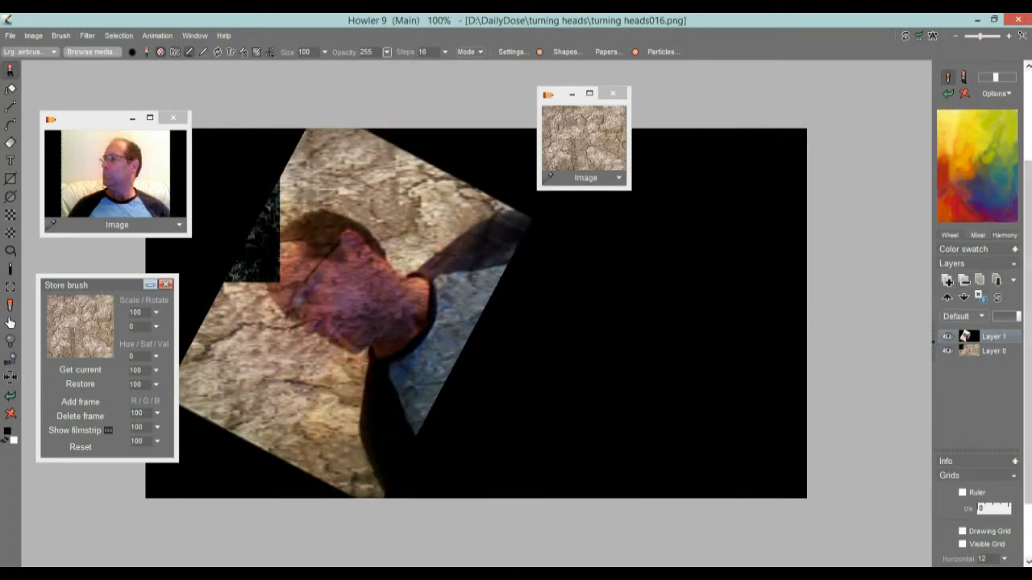
left_click(967, 279)
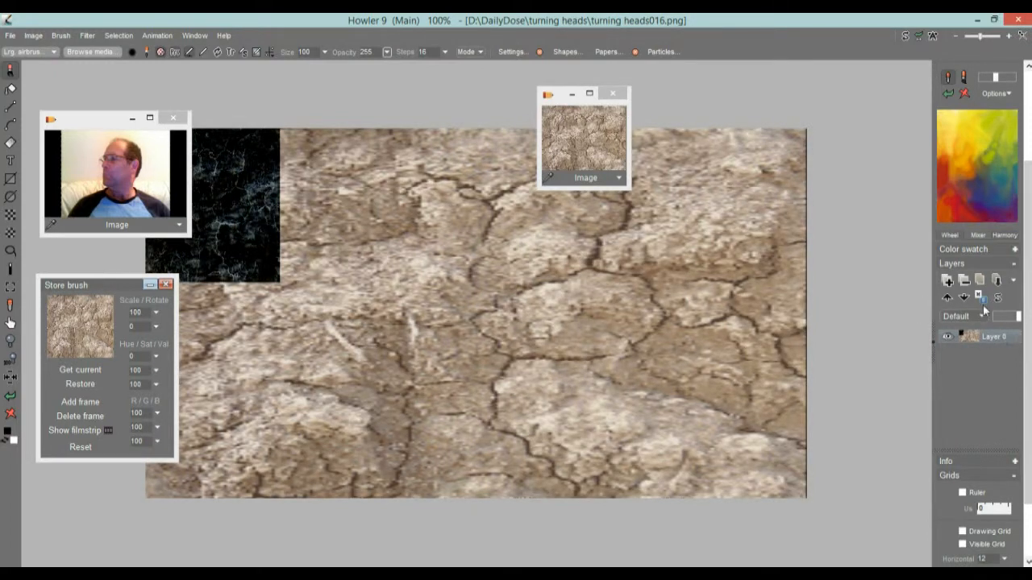
left_click(948, 281)
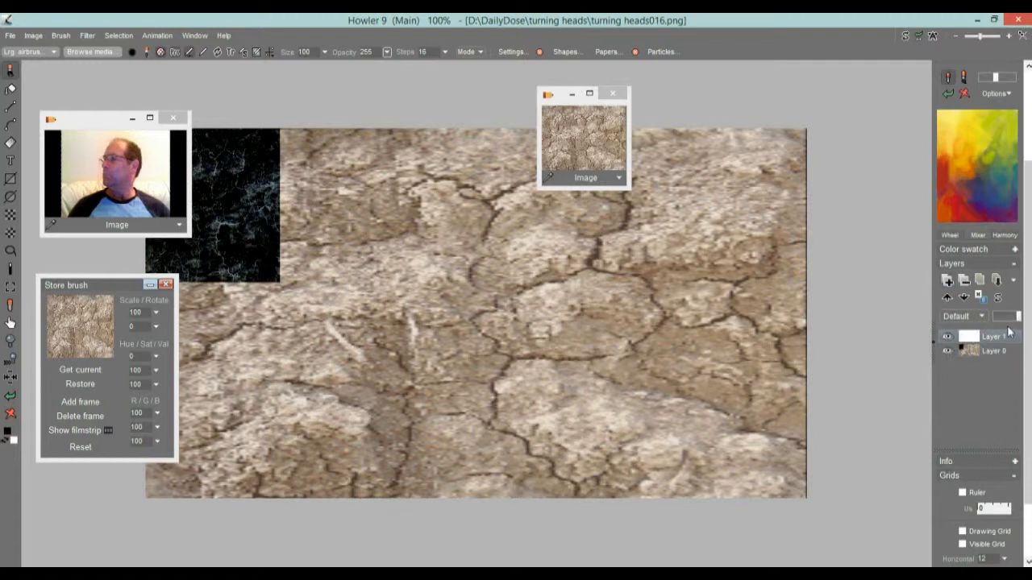
Review the brush and image commands for storing copies and for copying and pasting through the clipboard
left_click(62, 36)
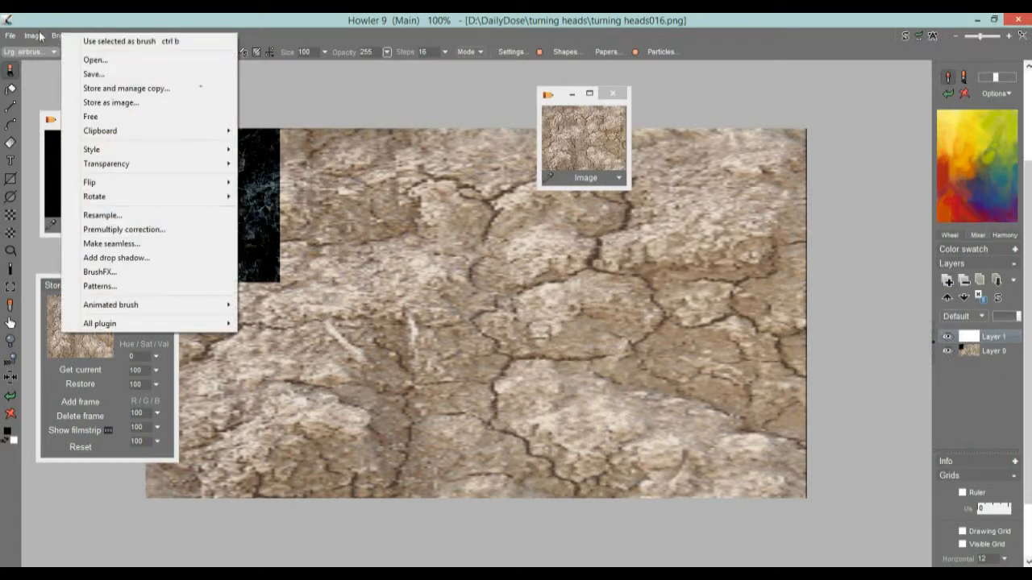
left_click(36, 37)
left_click(67, 36)
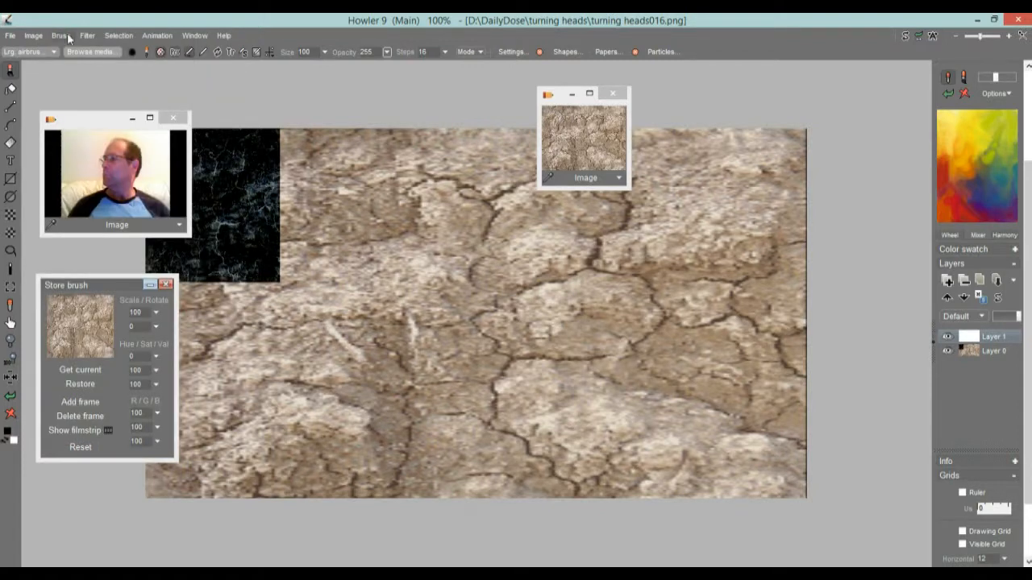
left_click(64, 33)
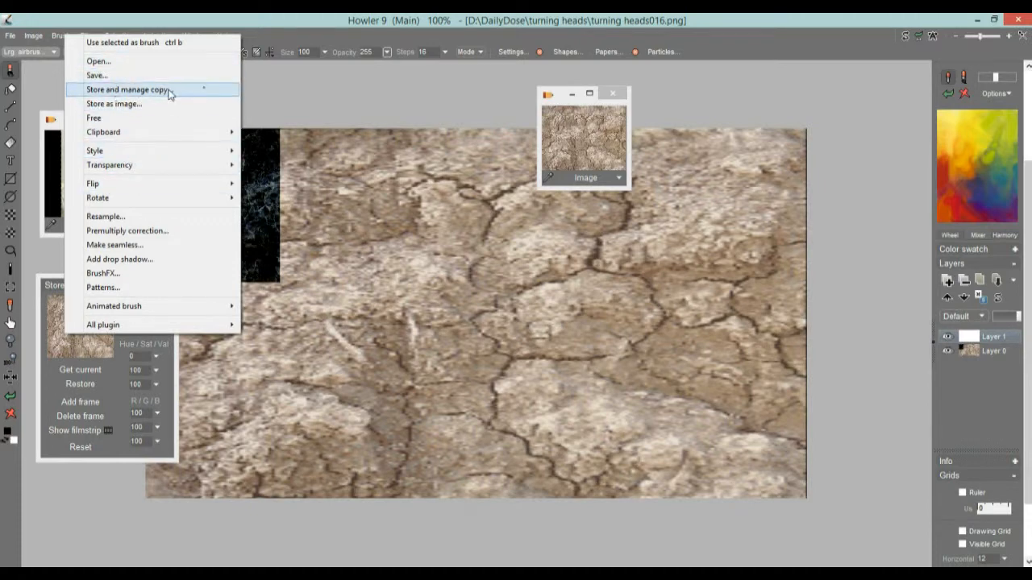
left_click(33, 37)
left_click(33, 37)
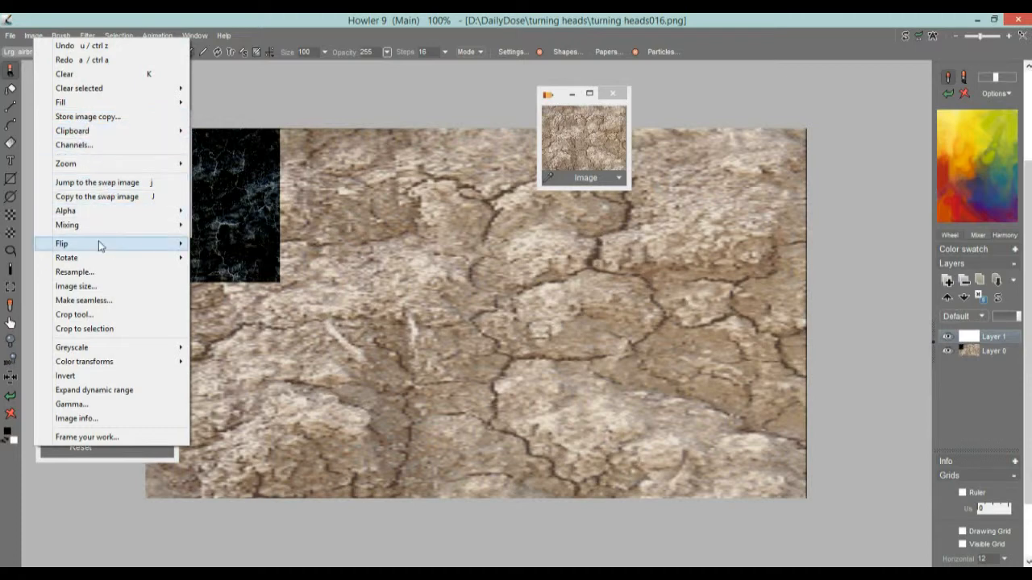
mouse_move(122, 106)
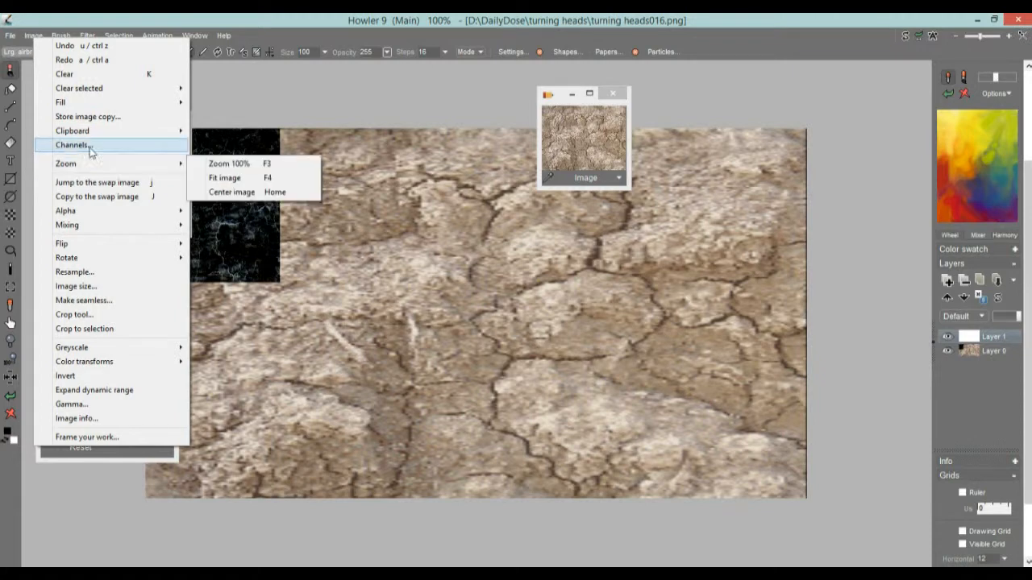
mouse_move(114, 134)
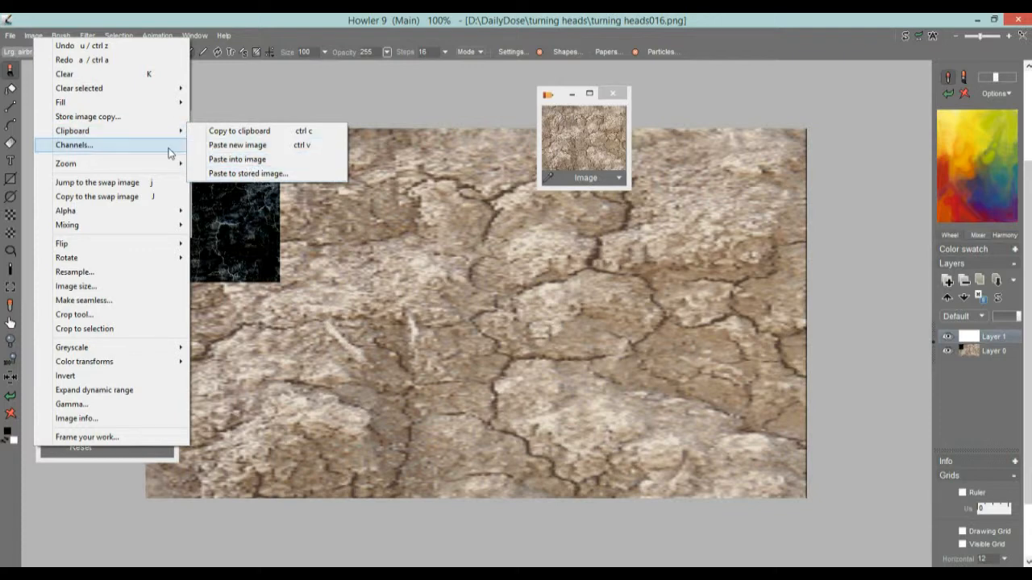
left_click(87, 15)
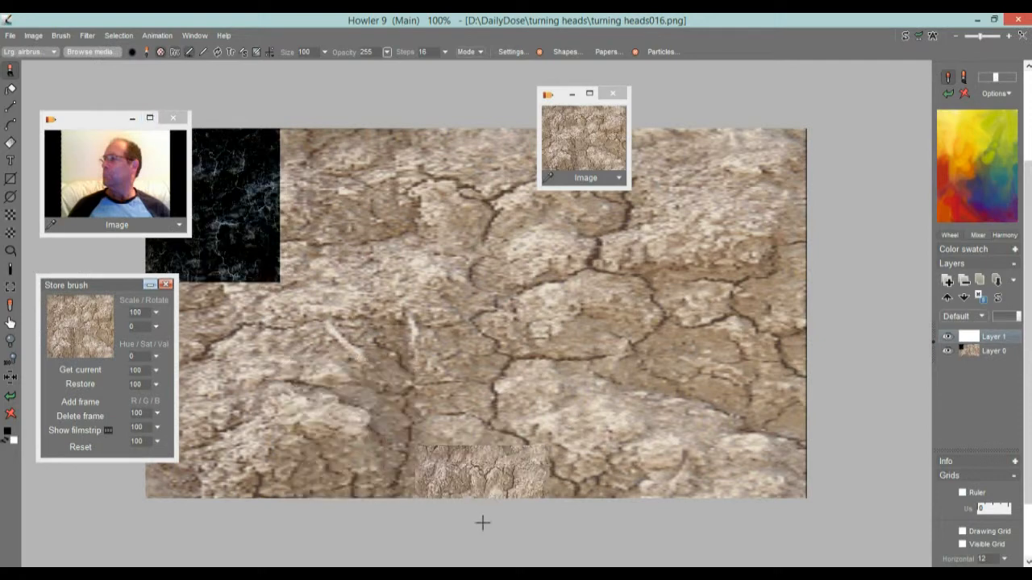
Switch to IrfanView, enlarge its window and open turning heads001.png from the DailyDose folder's turning heads subfolder
left_click(462, 573)
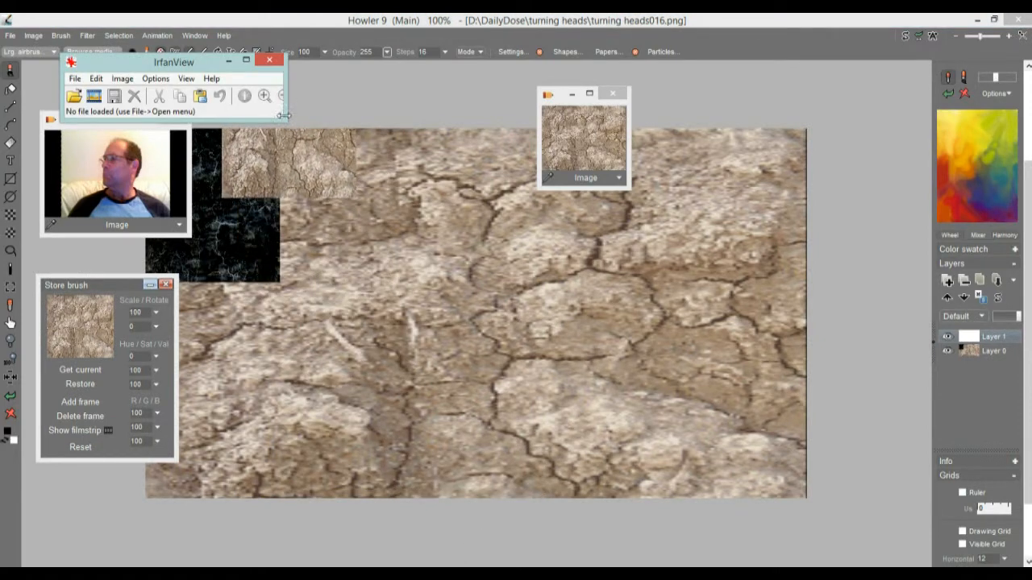
left_click_drag(284, 120, 590, 419)
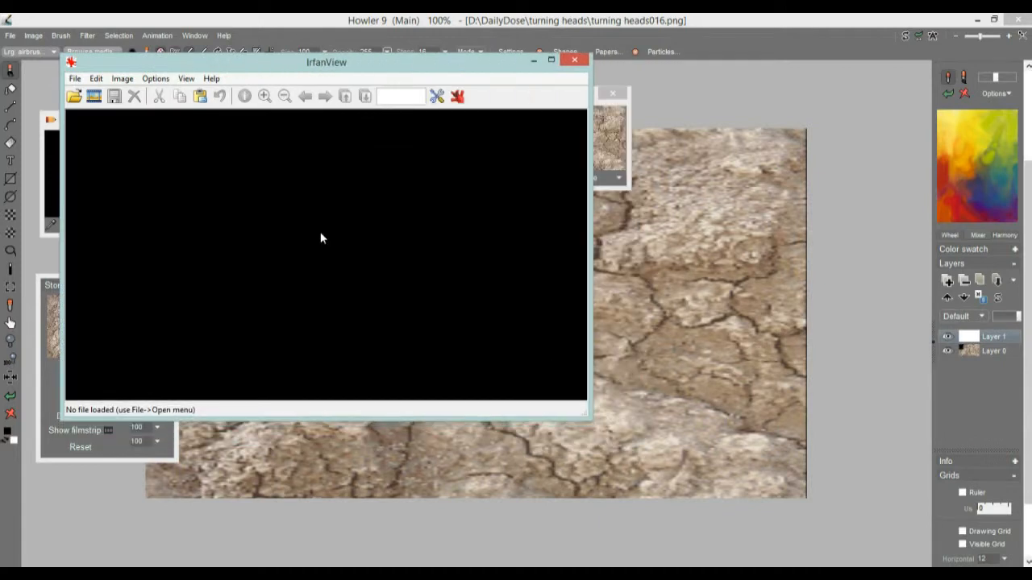
left_click(73, 96)
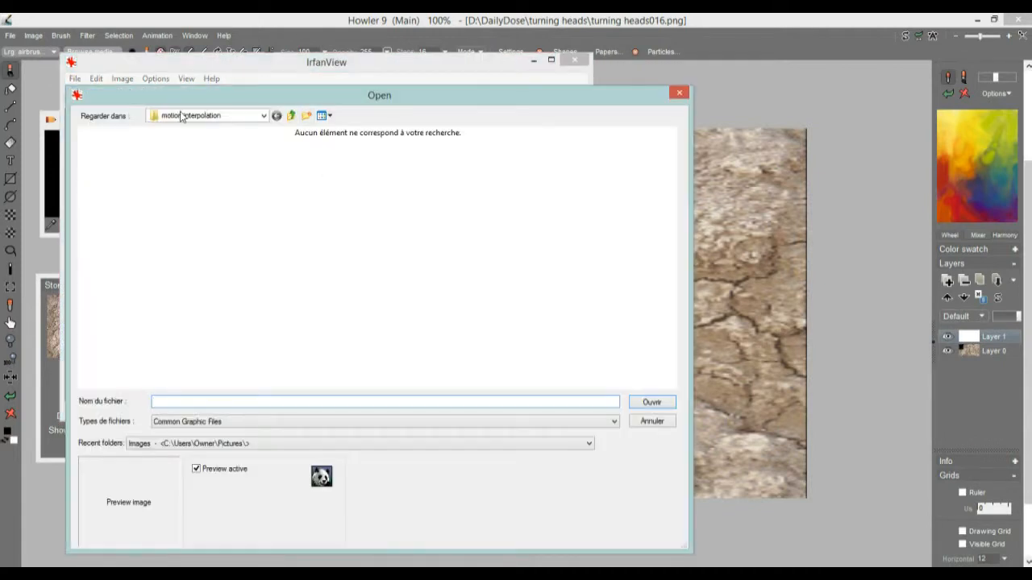
left_click(289, 116)
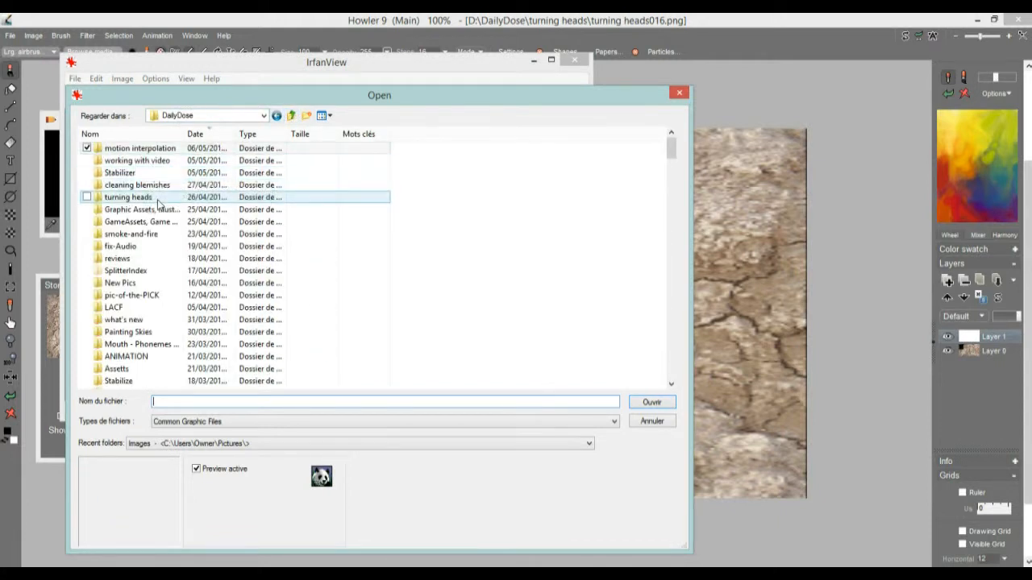
double_click(128, 197)
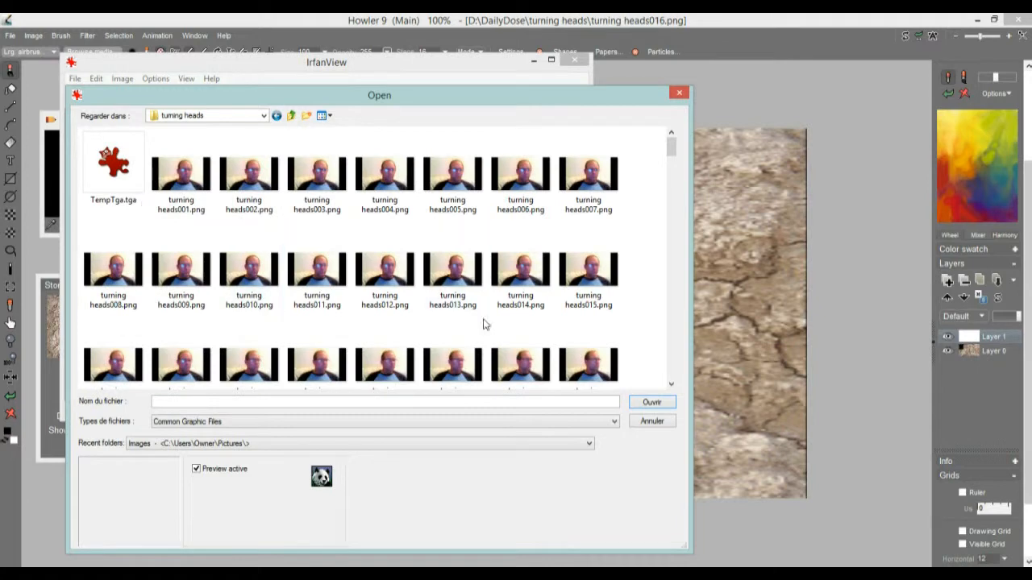
left_click(182, 175)
left_click(651, 402)
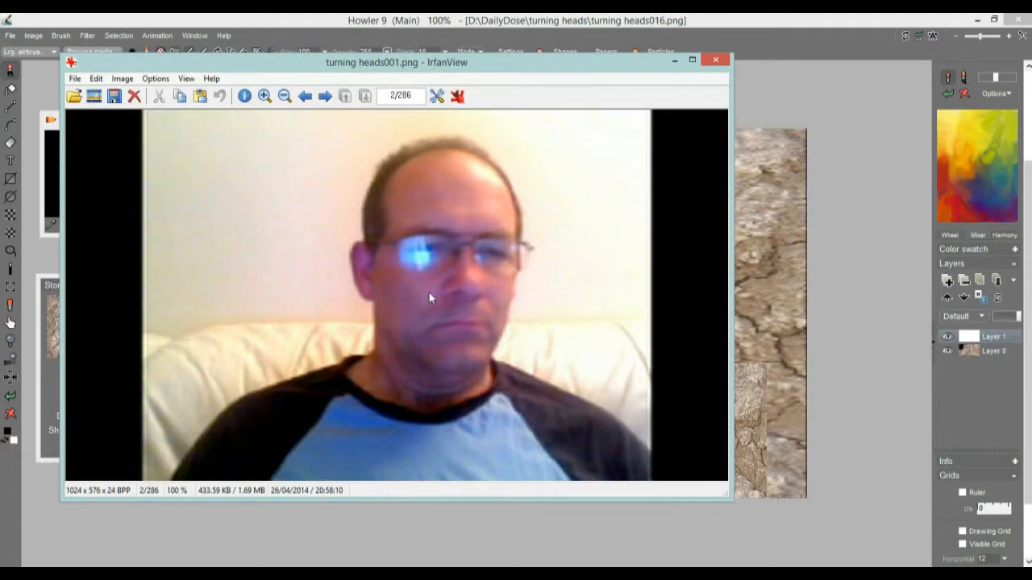
Copy the turning heads001.png picture to the clipboard in IrfanView, and close it to return to Howler
mouse_move(236, 65)
left_mouse_down()
mouse_move(395, 81)
mouse_move(303, 76)
mouse_move(349, 75)
left_mouse_up()
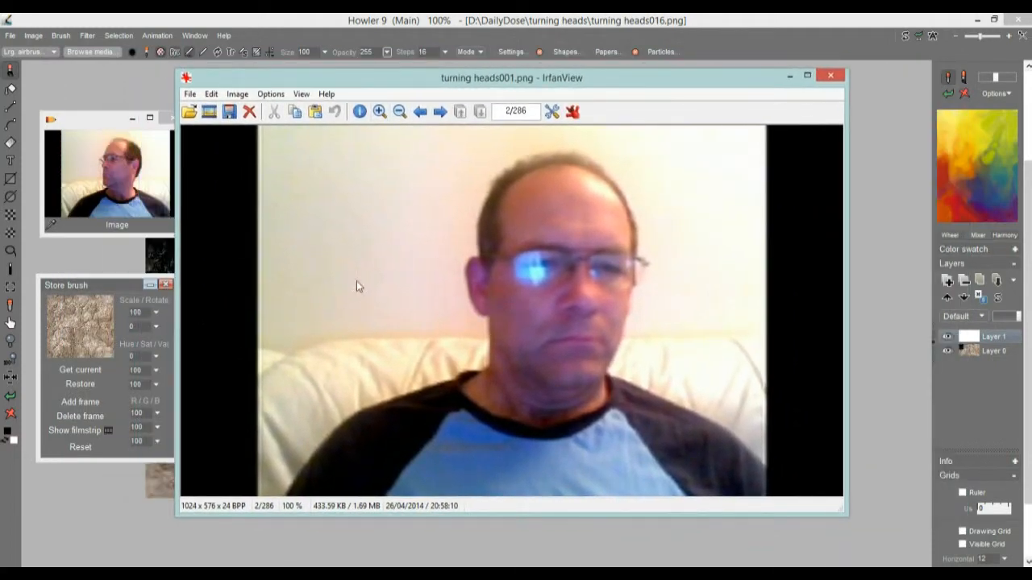
left_click(212, 95)
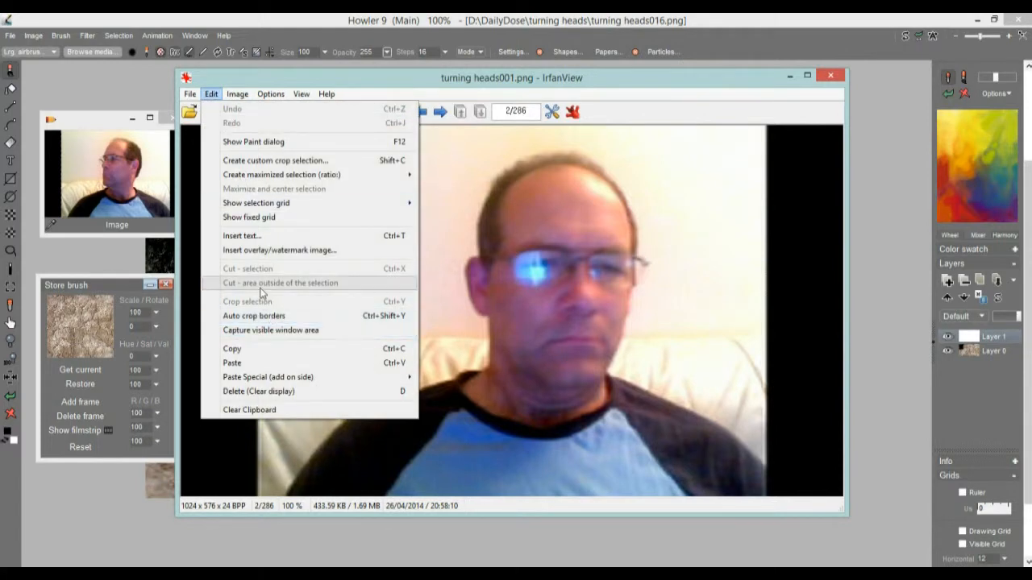
left_click(231, 349)
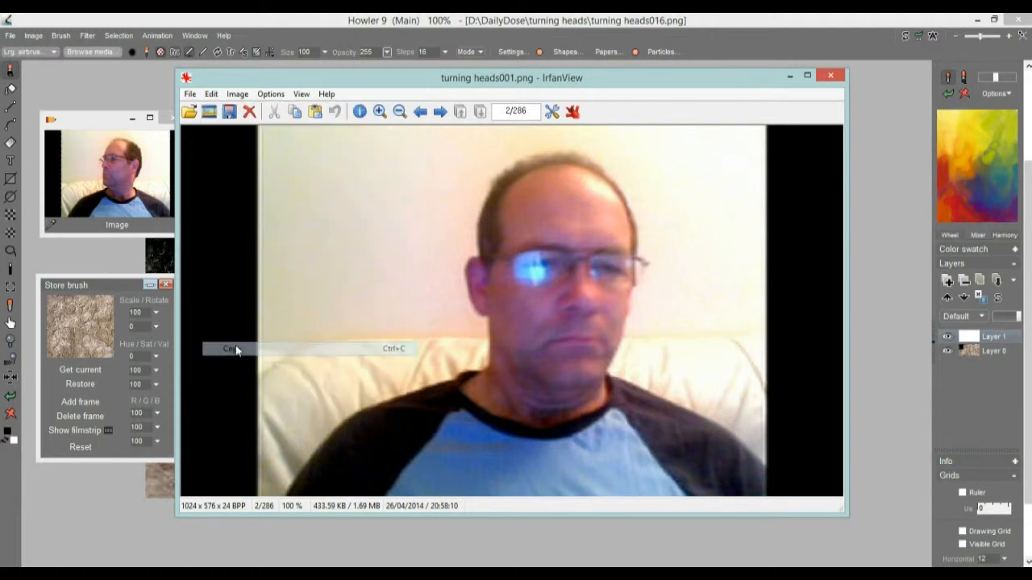
left_click(829, 76)
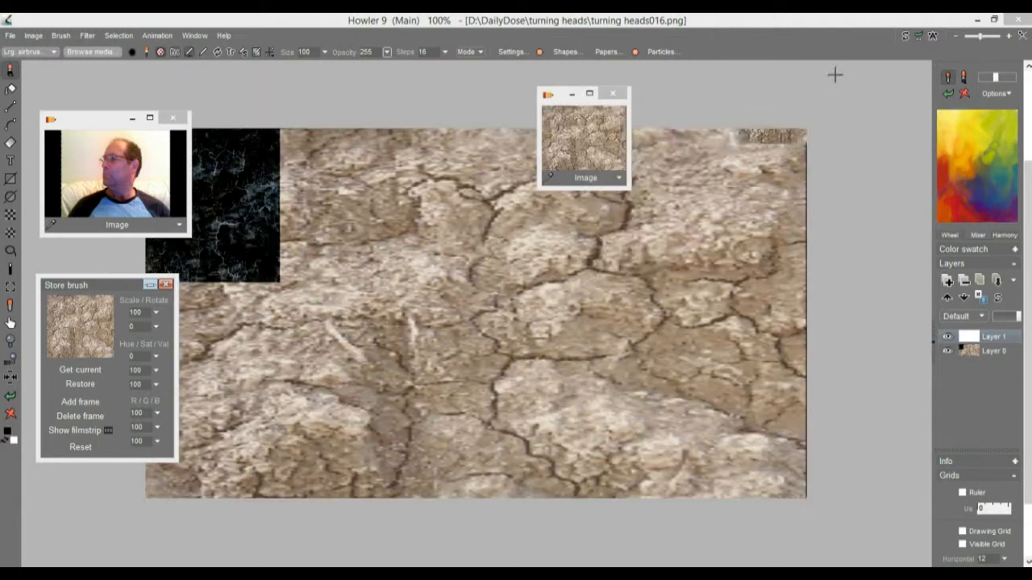
Close the stored dry-mud image and paste the clipboard picture as a new image
left_click(614, 94)
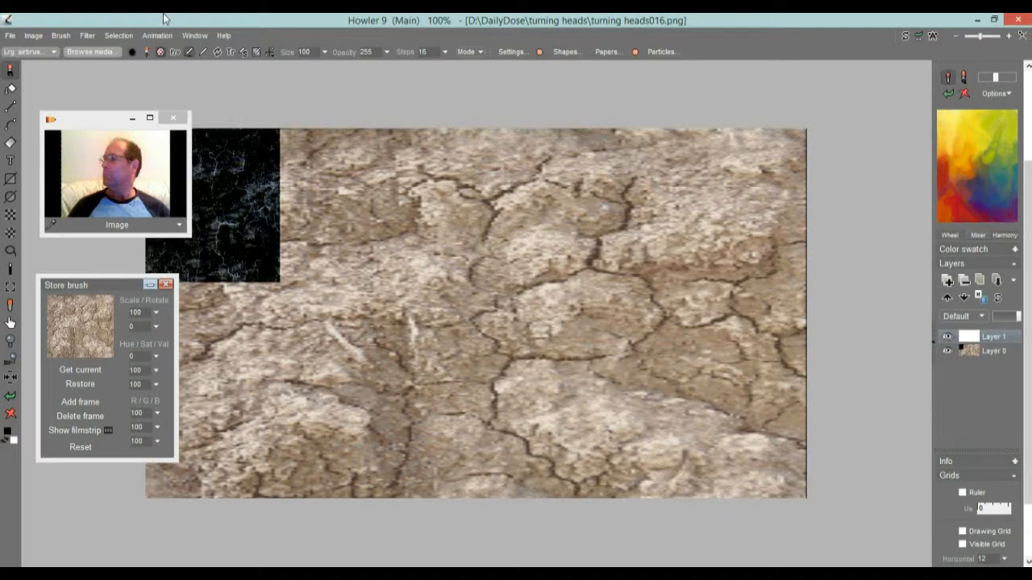
left_click(32, 37)
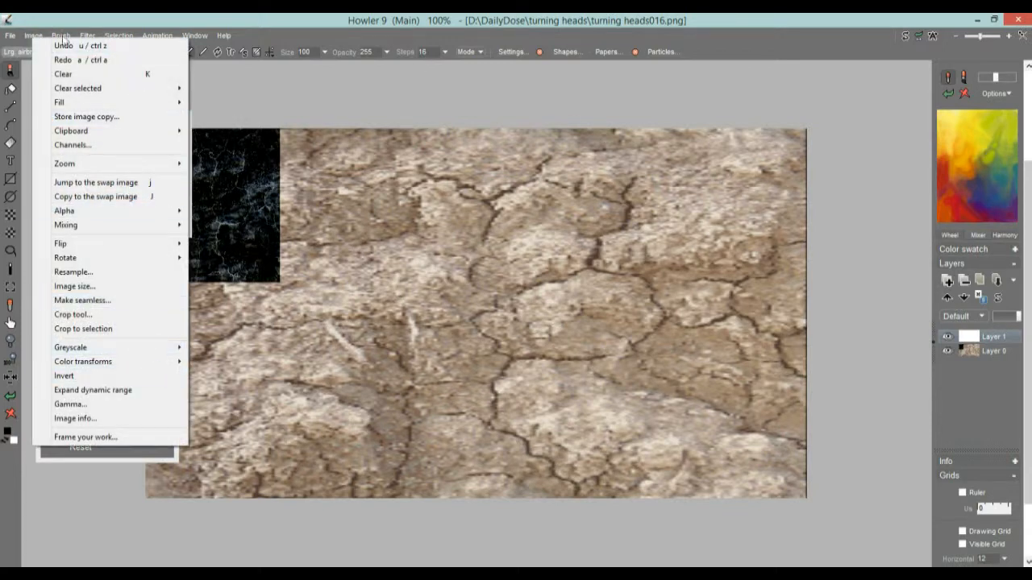
mouse_move(71, 131)
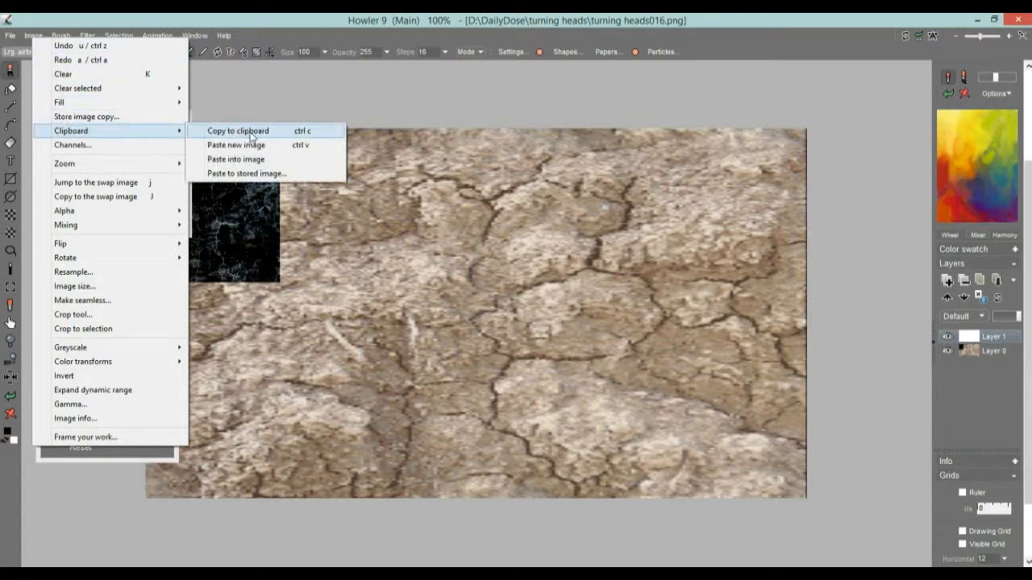
left_click(235, 145)
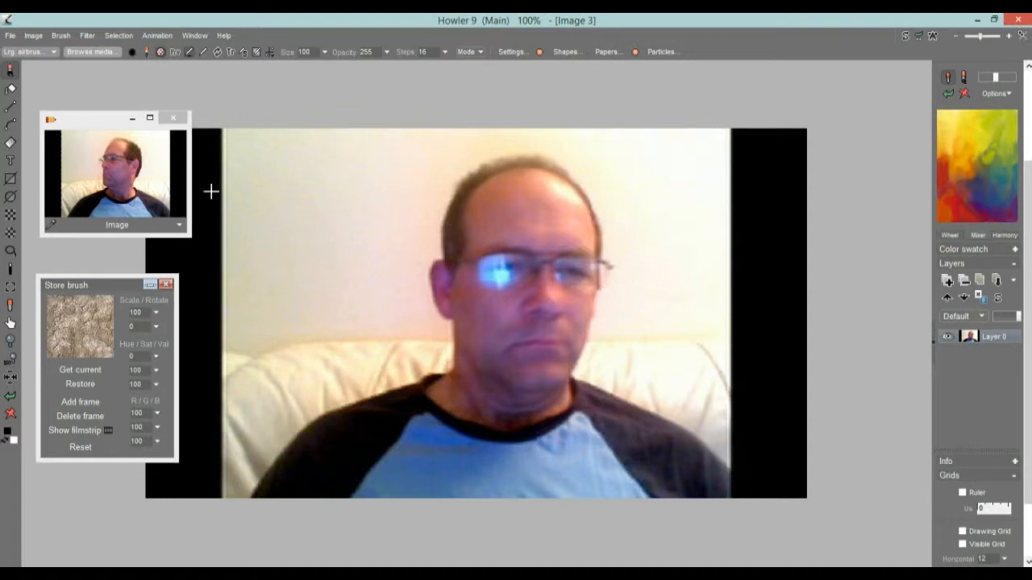
Add a blank layer above Layer 0 and paste the clipboard picture once more as a new image
left_click(33, 36)
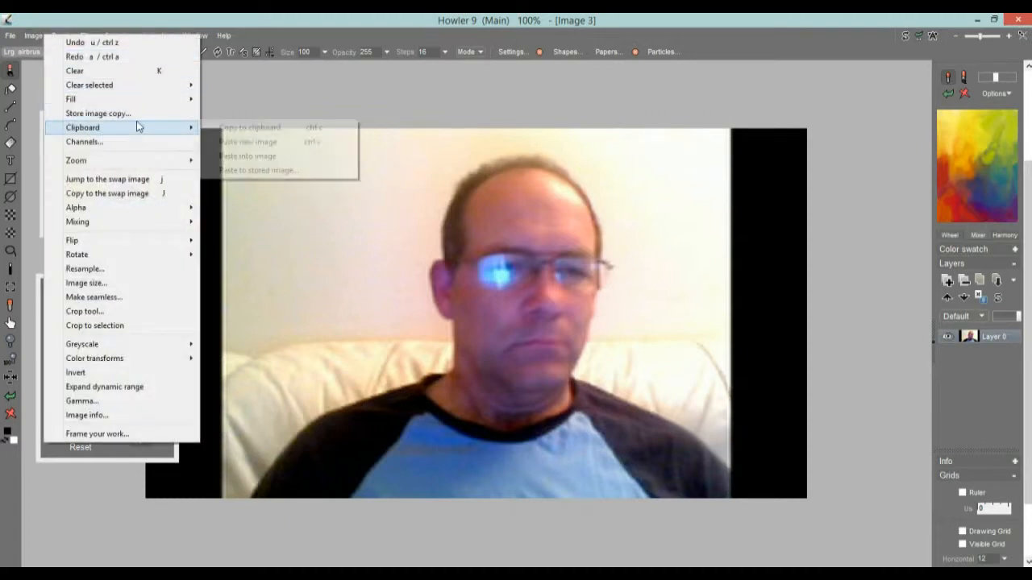
mouse_move(137, 84)
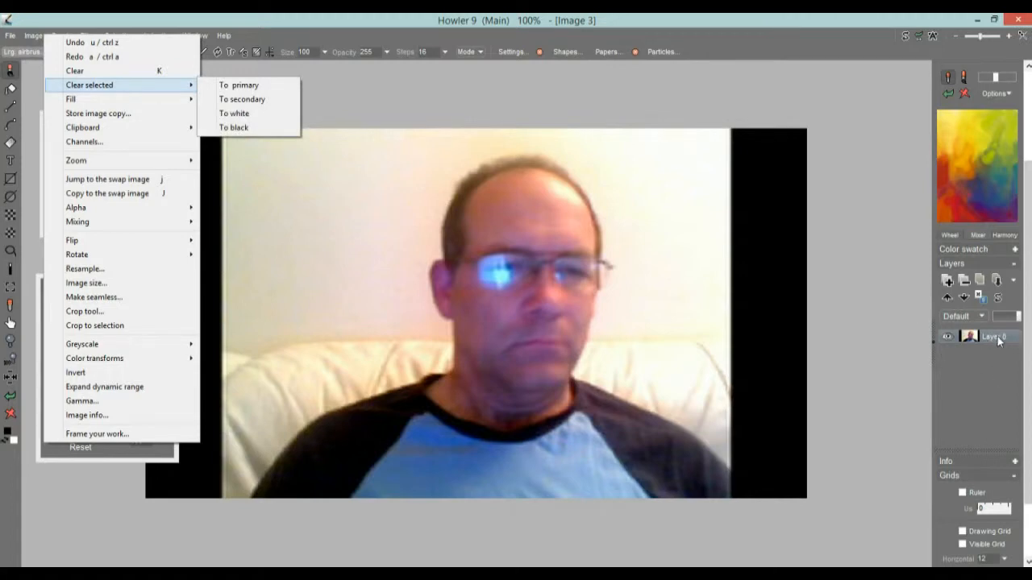
left_click(948, 281)
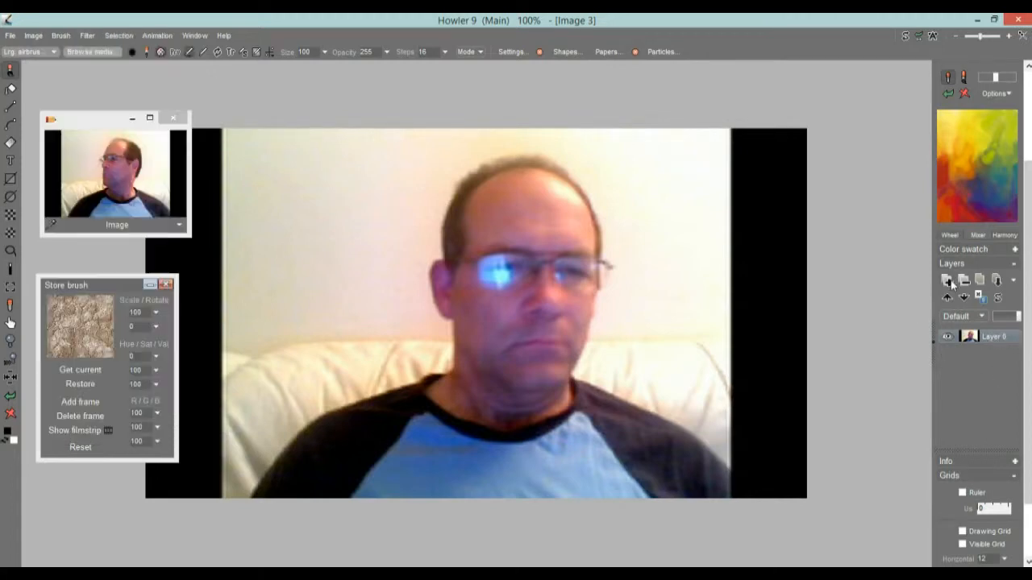
left_click(33, 36)
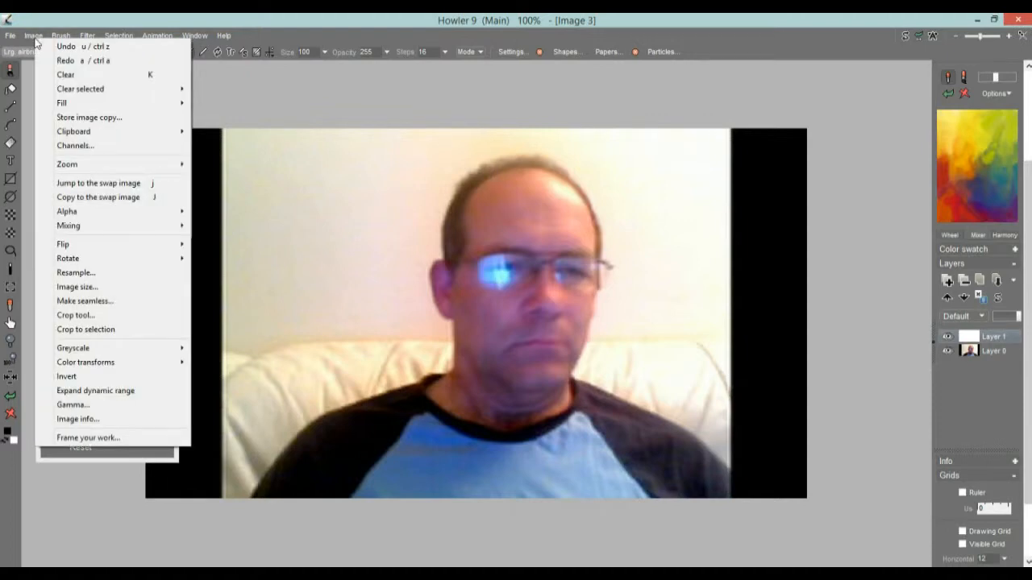
mouse_move(89, 132)
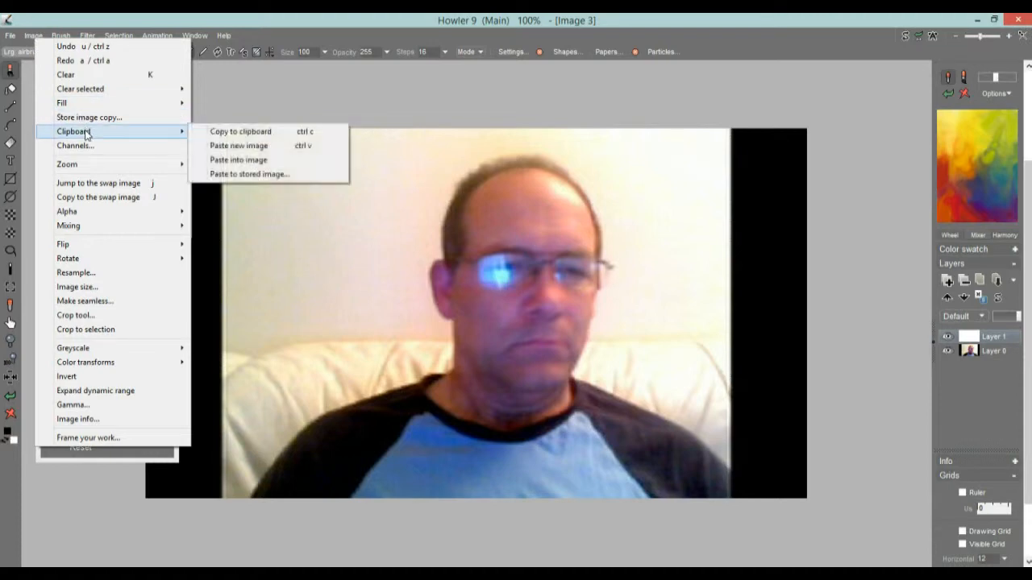
left_click(288, 152)
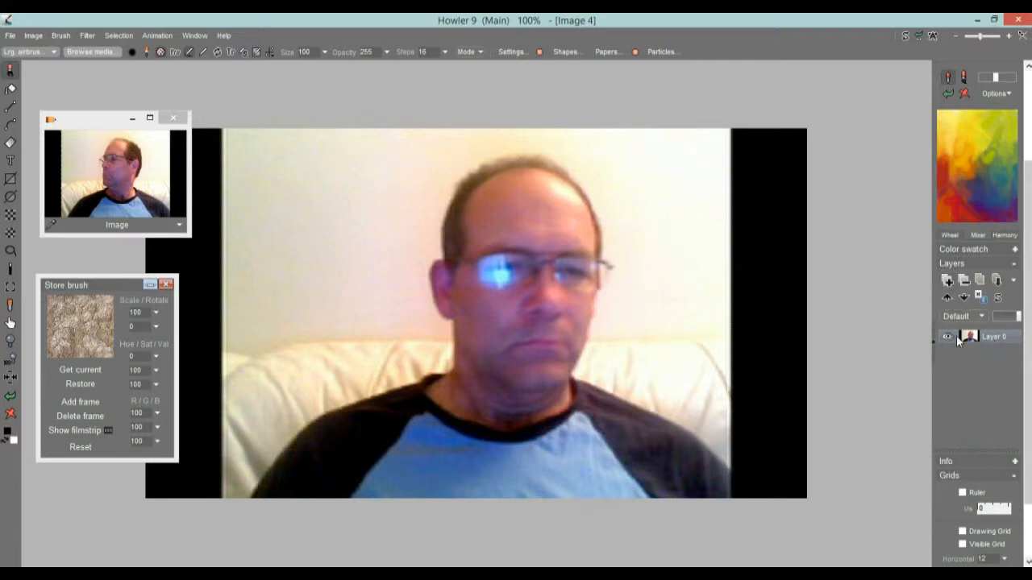
Add two blank layers above Layer 0 and paste the clipboard picture into Layer 1
left_click(947, 280)
left_click(952, 285)
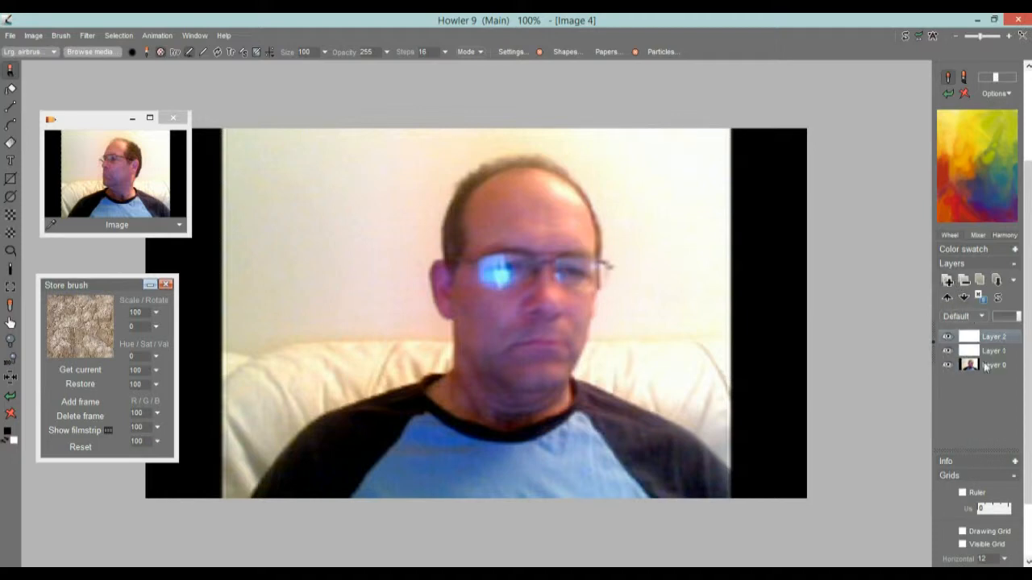
left_click(994, 352)
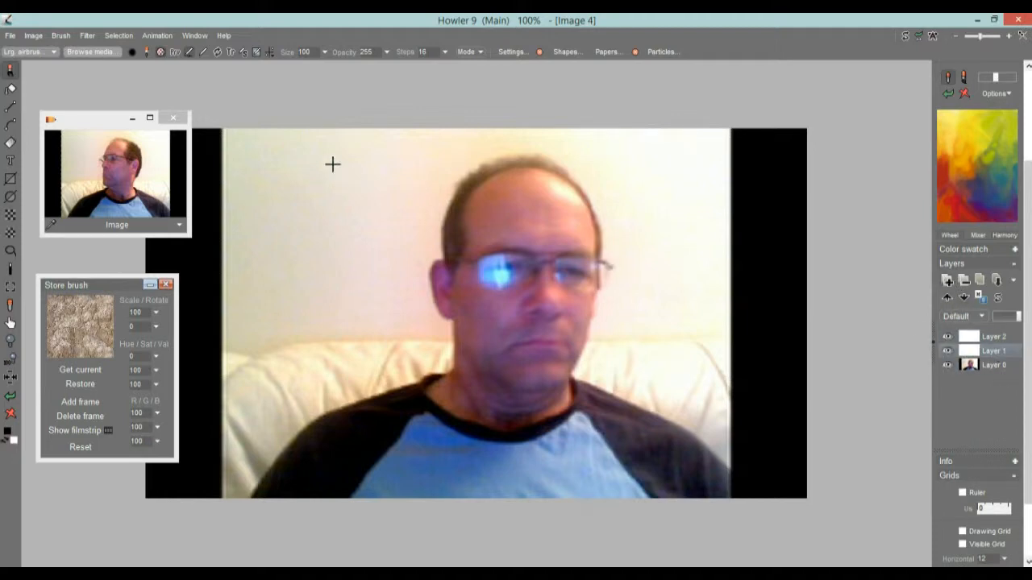
left_click(39, 36)
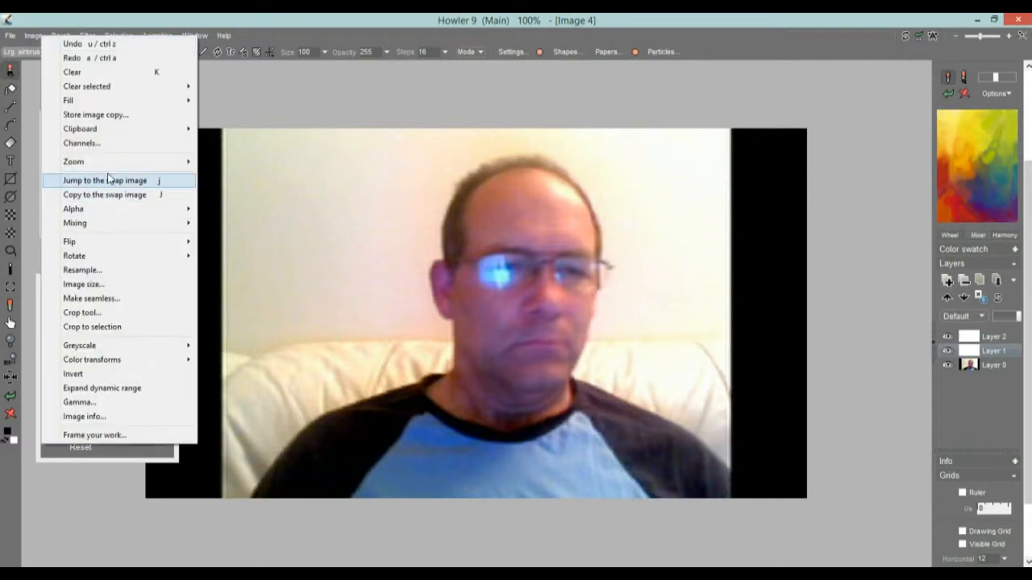
mouse_move(110, 129)
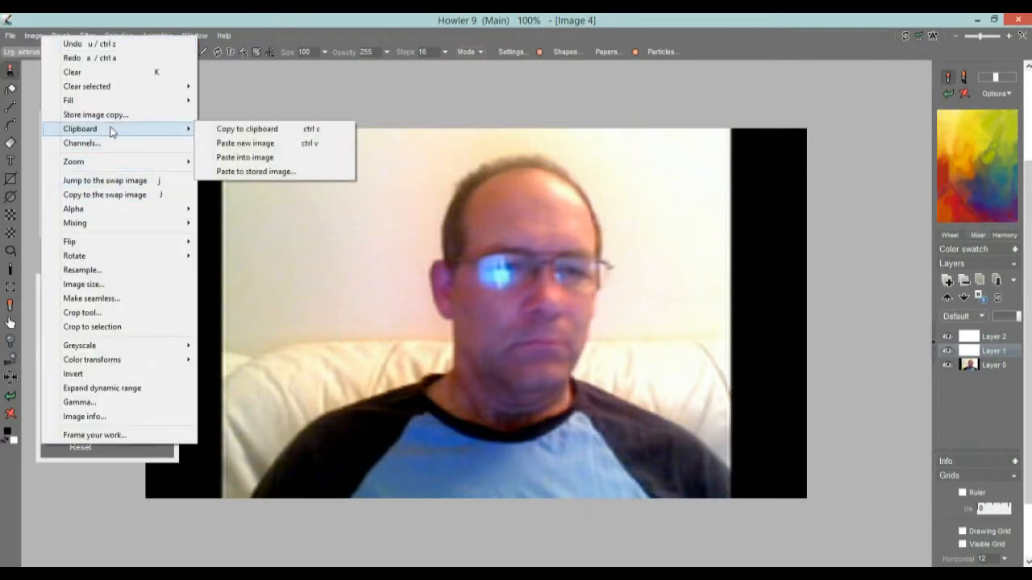
left_click(246, 158)
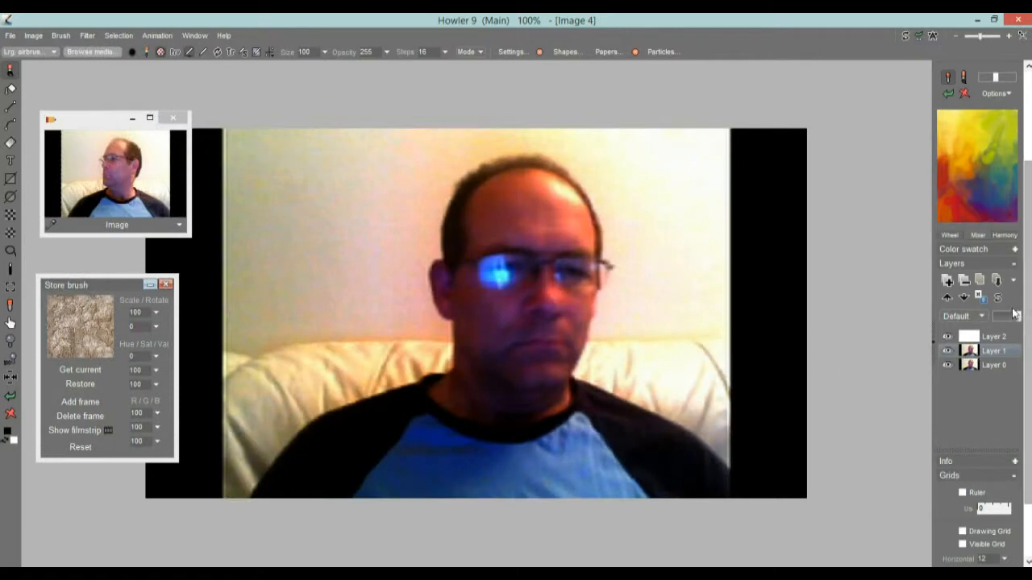
Set the layer thumbnails to Jumbo size
left_click(1015, 282)
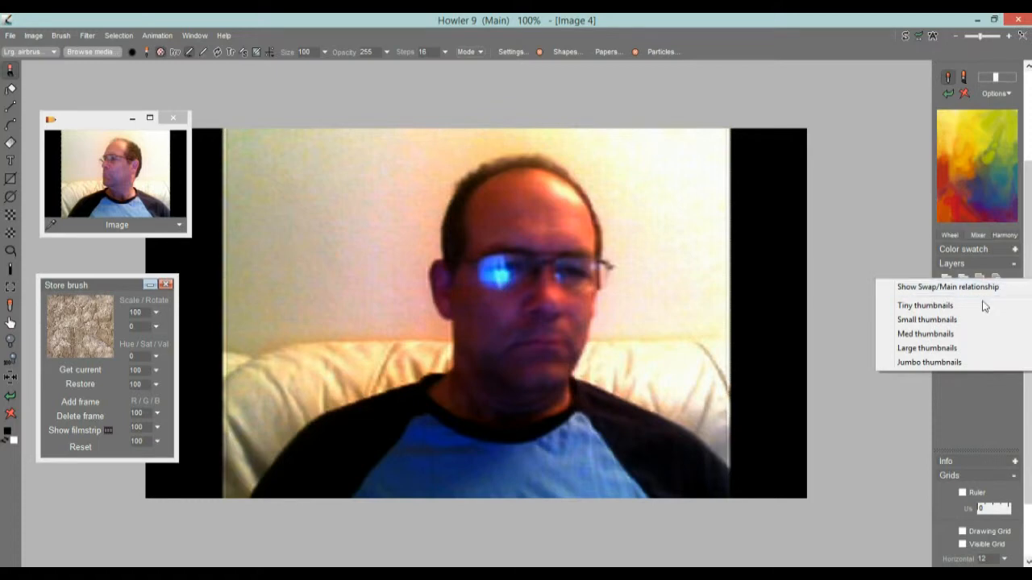
left_click(949, 363)
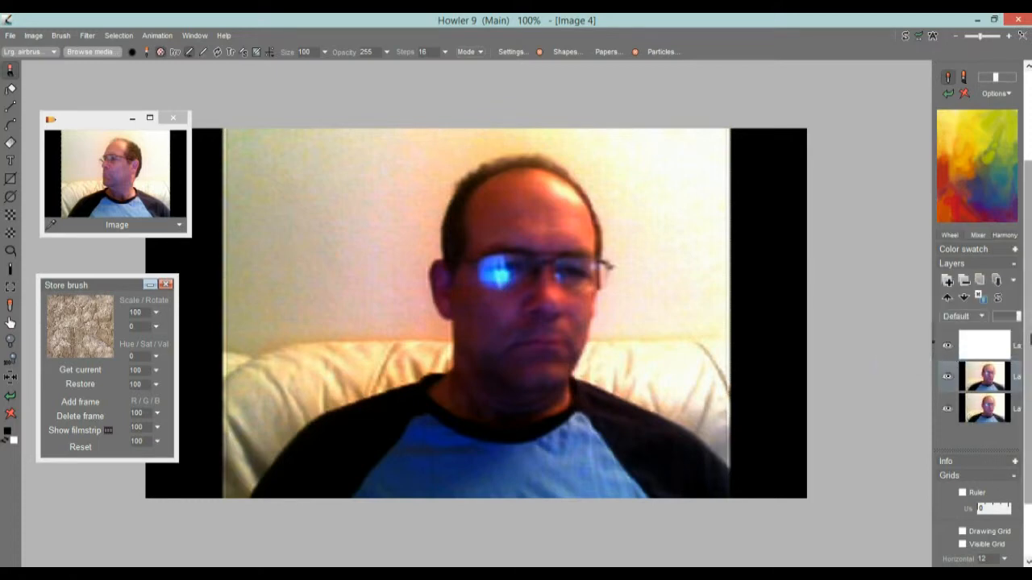
scroll(1030, 339, "down", 3)
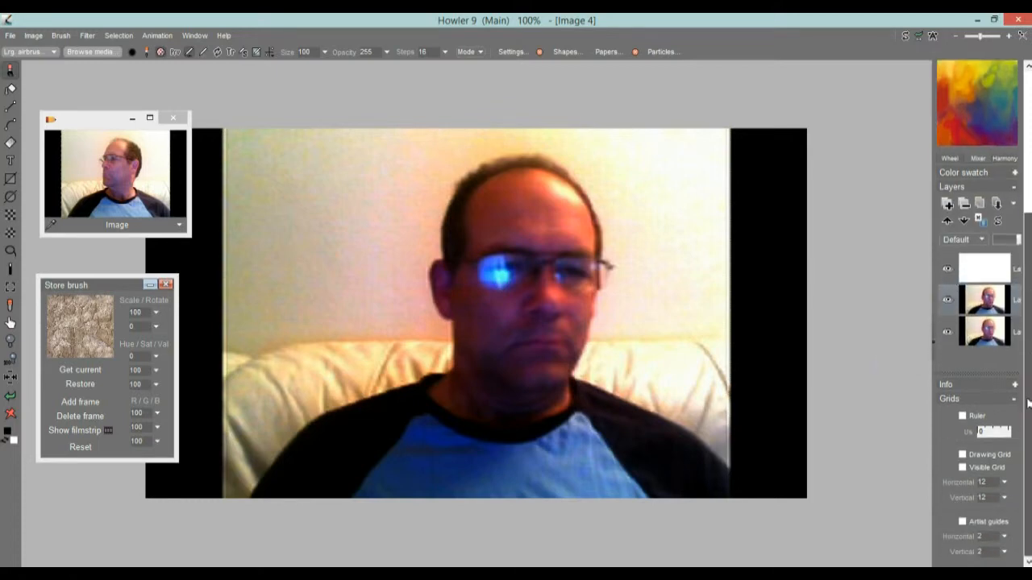
Toggle Layer 1's visibility repeatedly to compare the image with and without the pasted picture
left_click(983, 299)
left_click(948, 301)
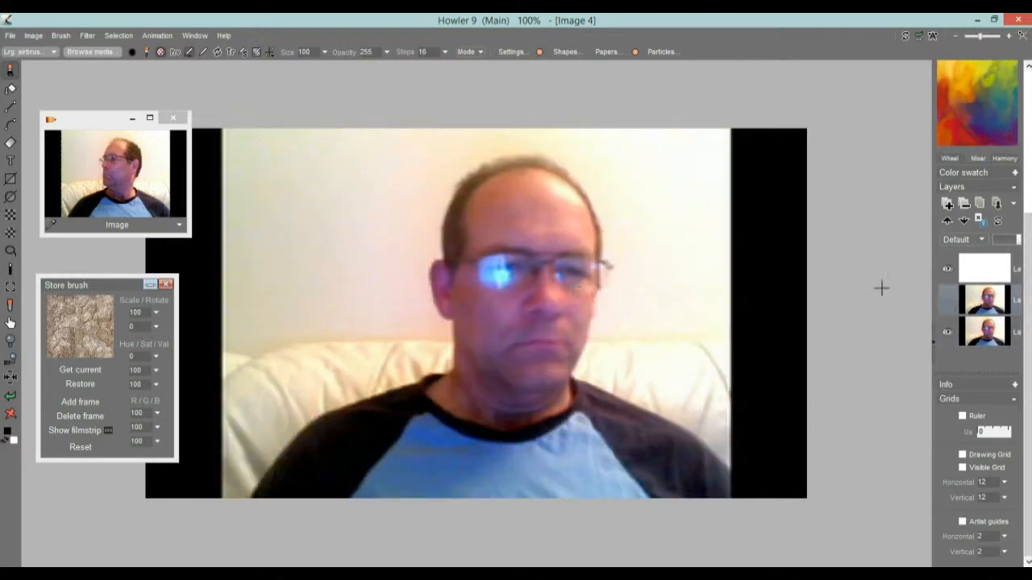
left_click(948, 301)
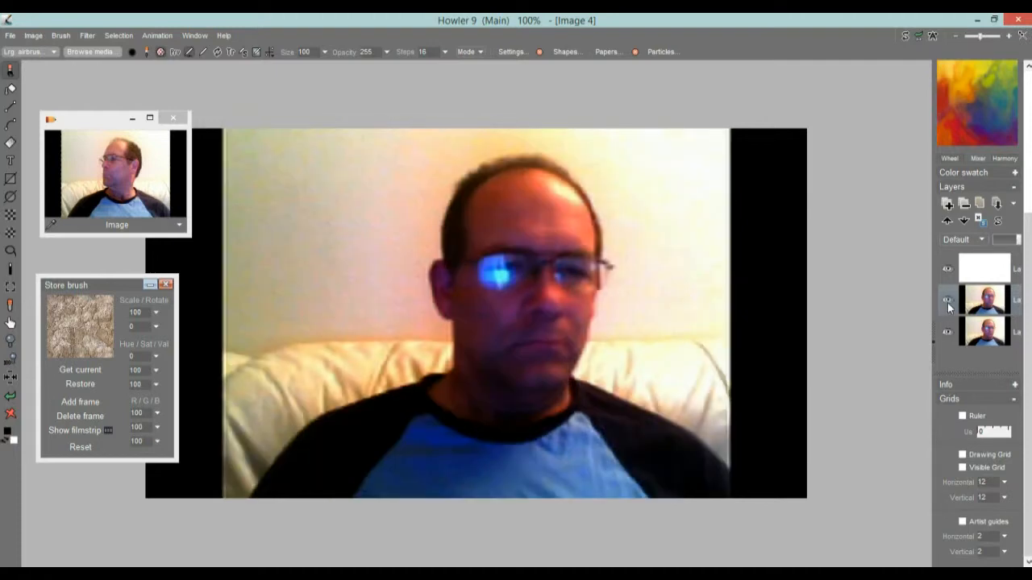
left_click(948, 302)
left_click(948, 301)
left_click(948, 302)
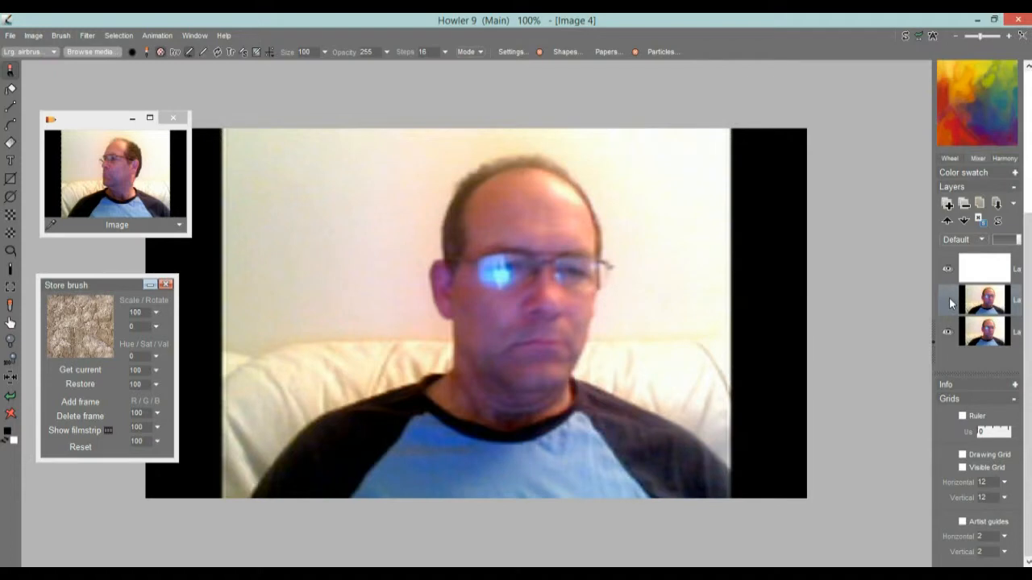
left_click(949, 302)
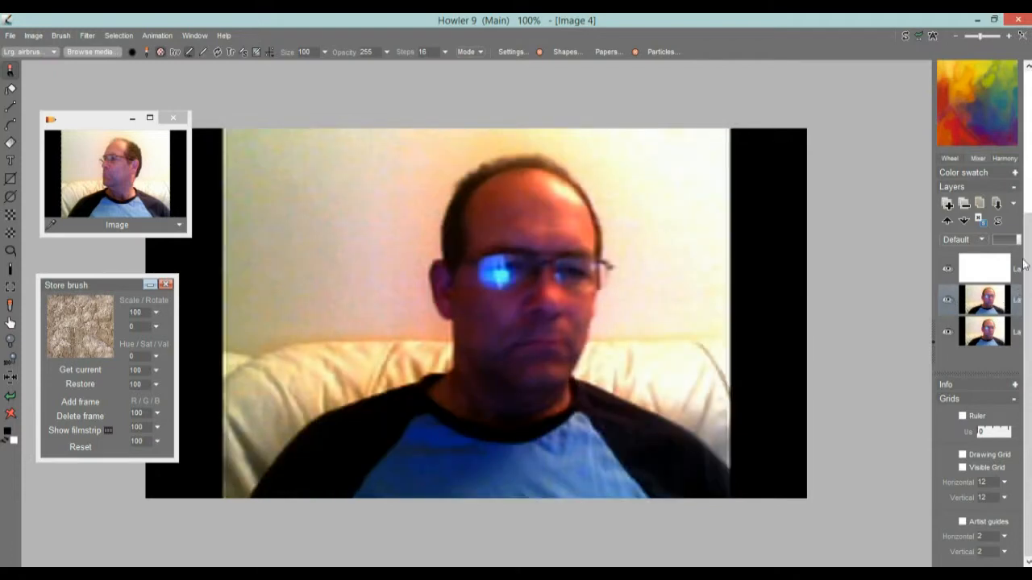
Try the Linear burn blend mode at reduced opacity on Layer 1, followed by Pin light
mouse_move(1017, 239)
left_mouse_down()
mouse_move(995, 248)
mouse_move(1022, 250)
left_mouse_up()
left_click(983, 241)
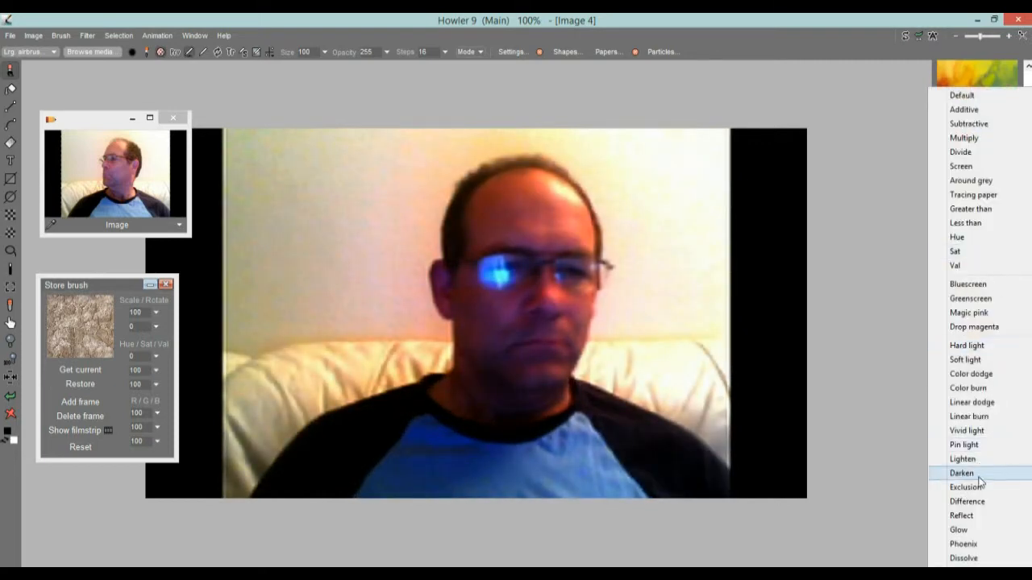
left_click(979, 416)
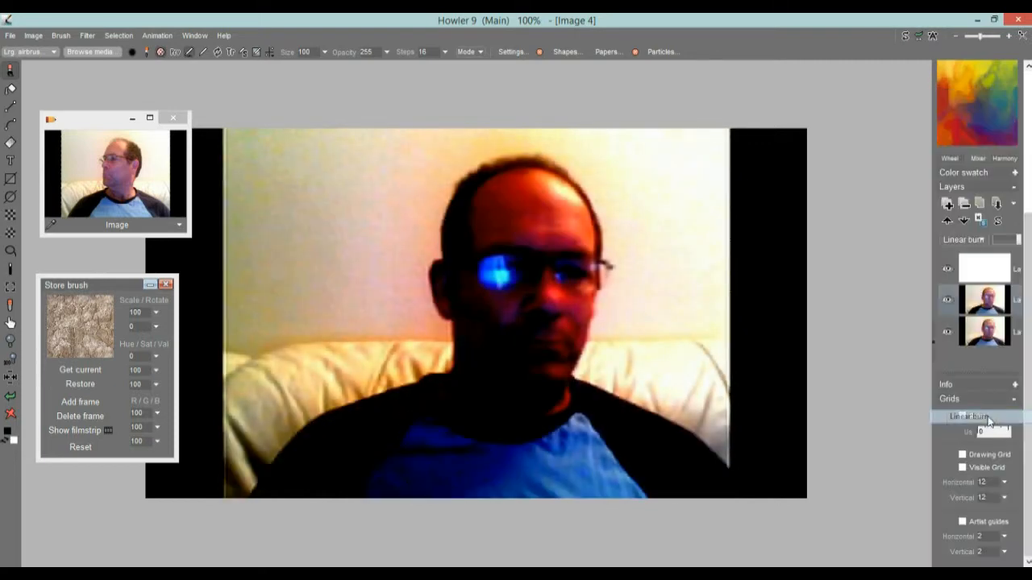
mouse_move(1017, 241)
left_mouse_down()
mouse_move(991, 242)
mouse_move(1014, 250)
left_mouse_up()
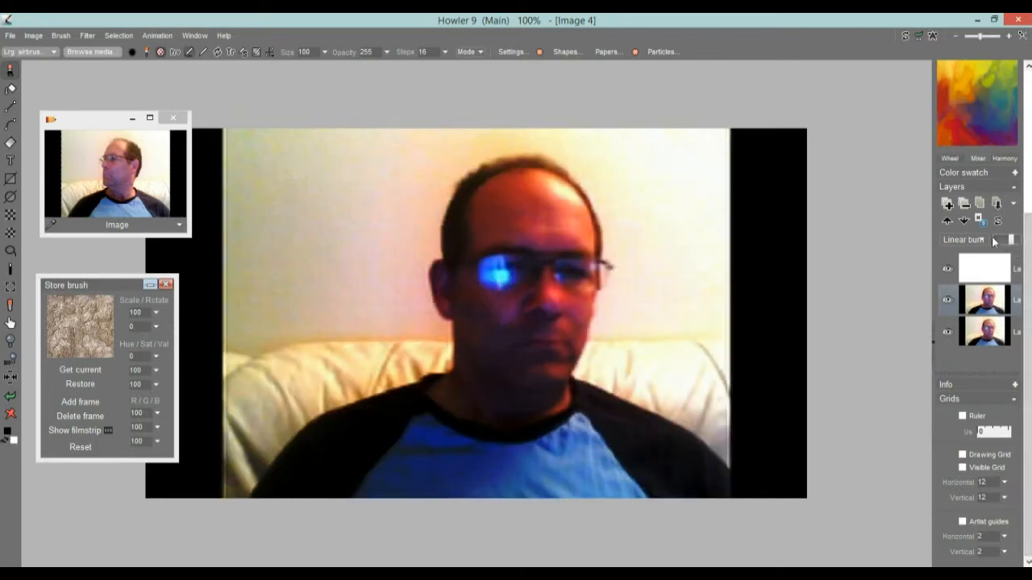
left_click(961, 242)
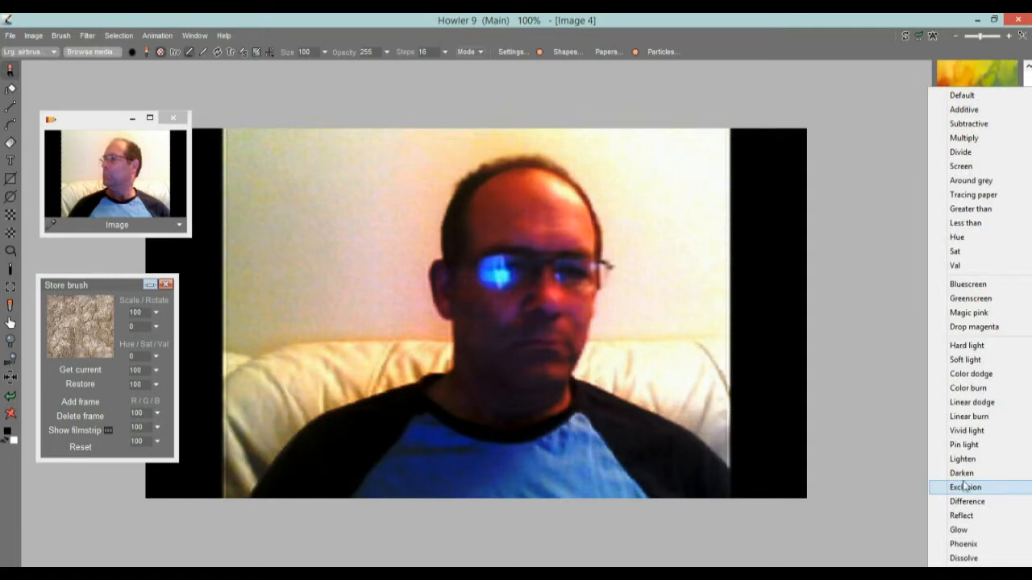
left_click(971, 446)
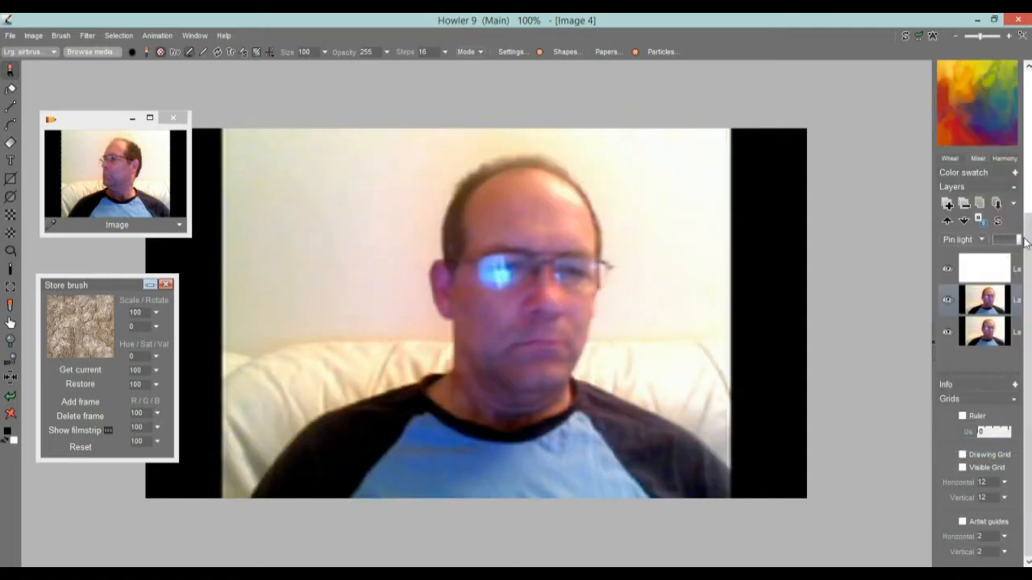
Blend Layer 1 using Exclusion at slightly reduced opacity, and select the blank Layer 2 above it
left_click(953, 242)
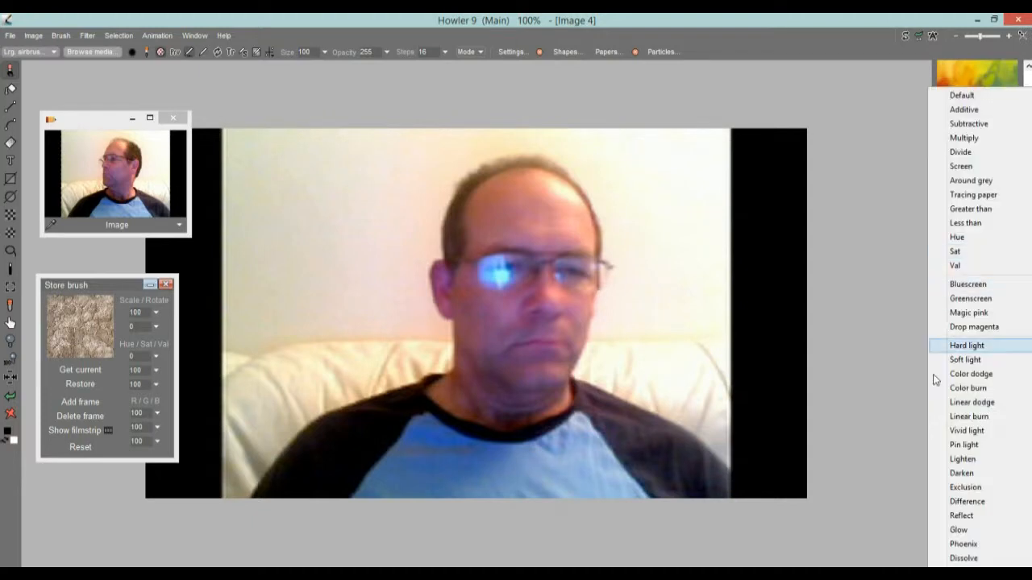
left_click(976, 488)
mouse_move(1012, 240)
left_mouse_down()
mouse_move(994, 242)
mouse_move(1022, 246)
mouse_move(995, 242)
mouse_move(1018, 250)
left_mouse_up()
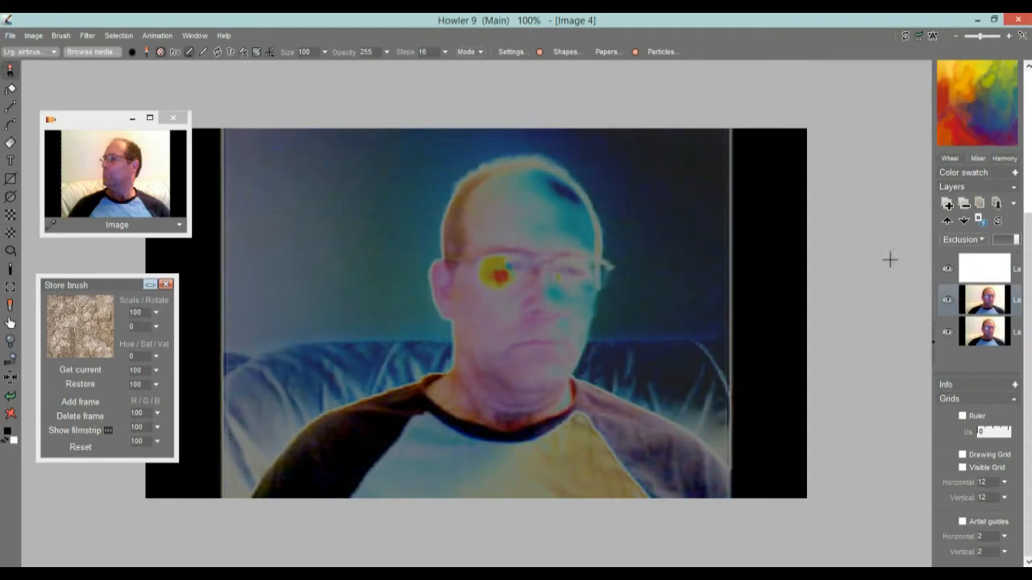
left_click(947, 301)
left_click(948, 302)
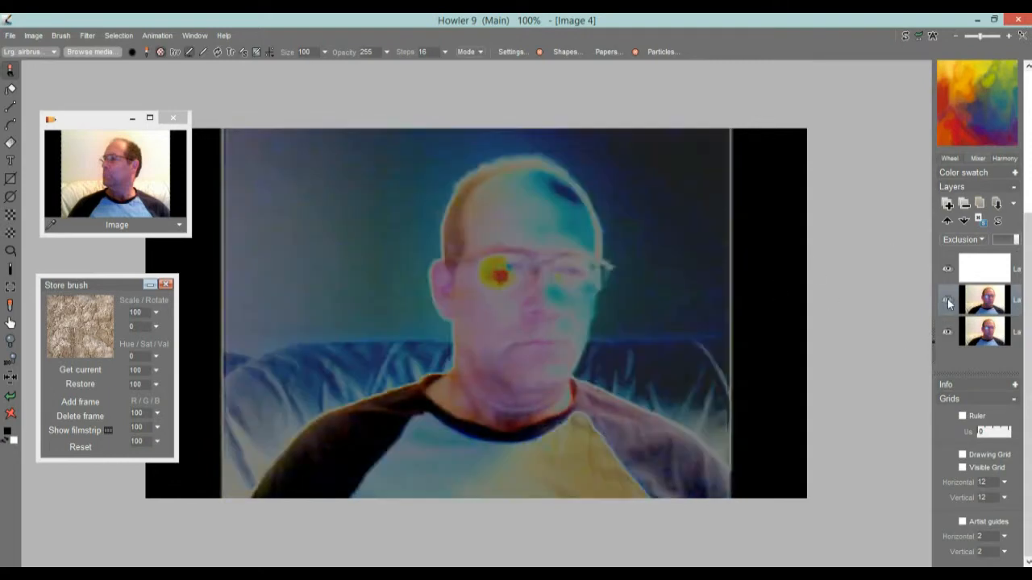
left_click(992, 264)
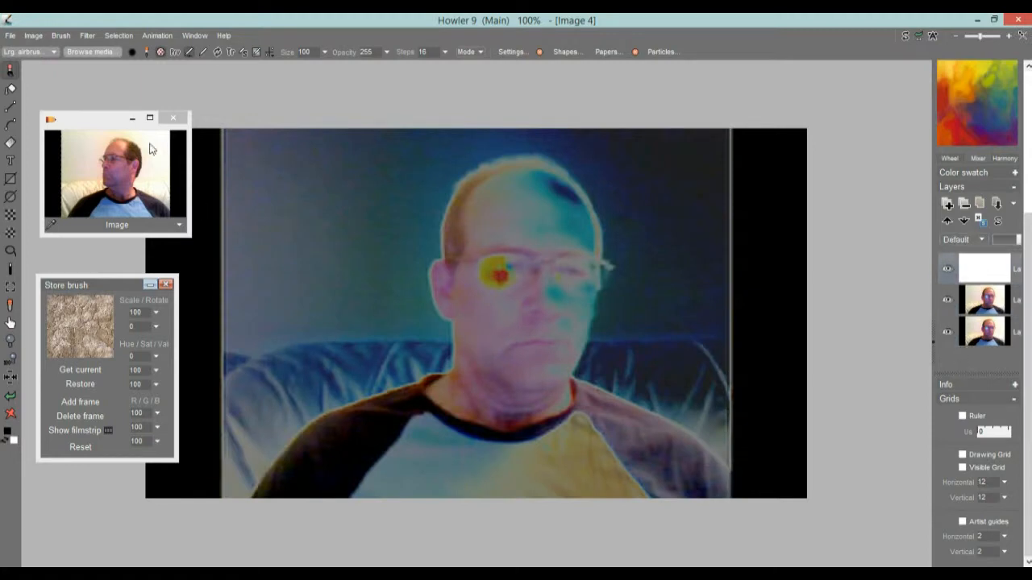
Paste the clipboard picture as a stored image, and place its enlarged thumbnail window over the canvas's upper edge
left_click(33, 35)
mouse_move(133, 127)
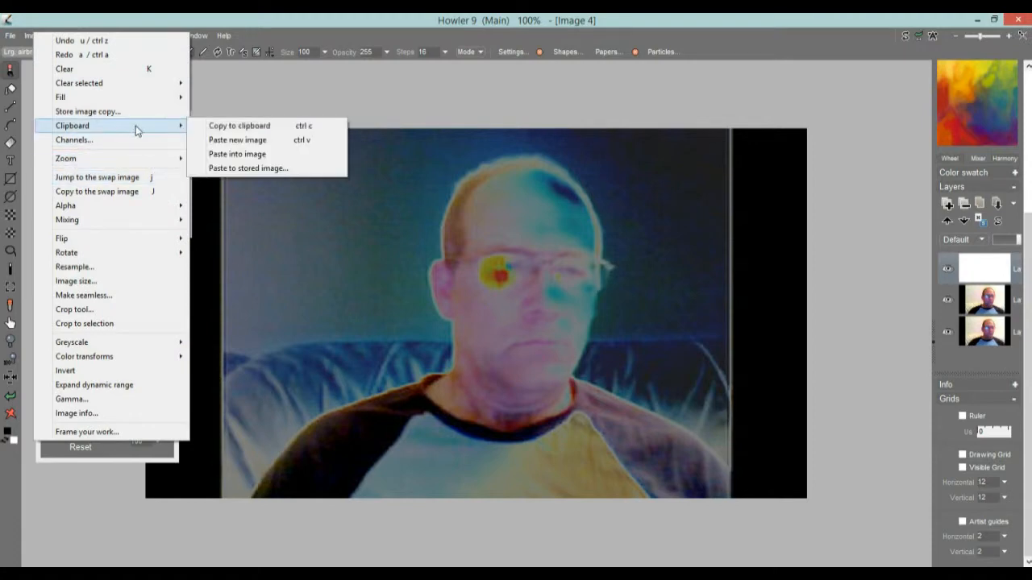
left_click(258, 169)
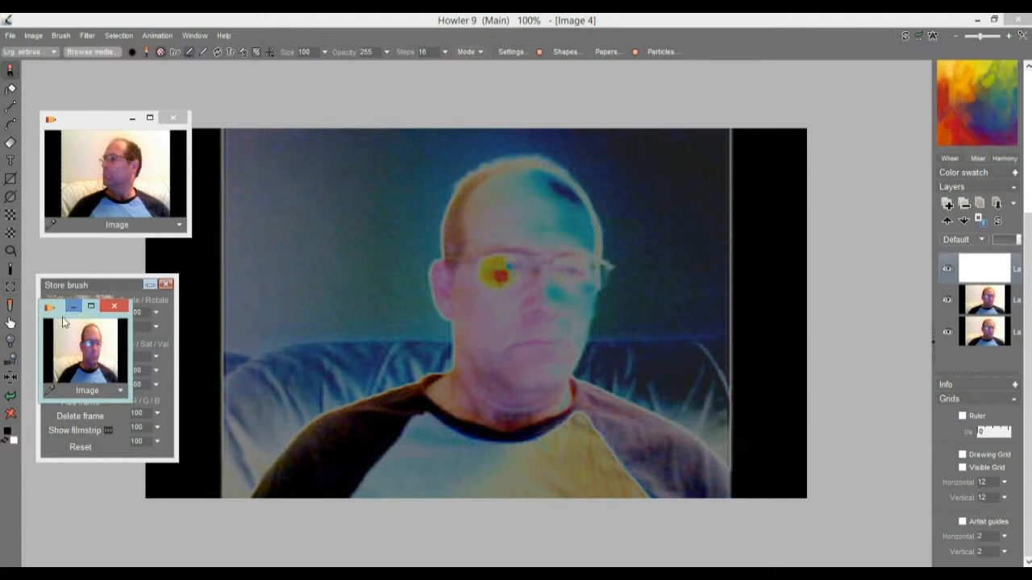
mouse_move(66, 296)
left_mouse_down()
mouse_move(373, 93)
mouse_move(268, 92)
left_mouse_up()
left_click_drag(341, 183, 390, 189)
Load the new stored image into the blank top layer, and blend that layer using Additive at reduced opacity
left_click(985, 263)
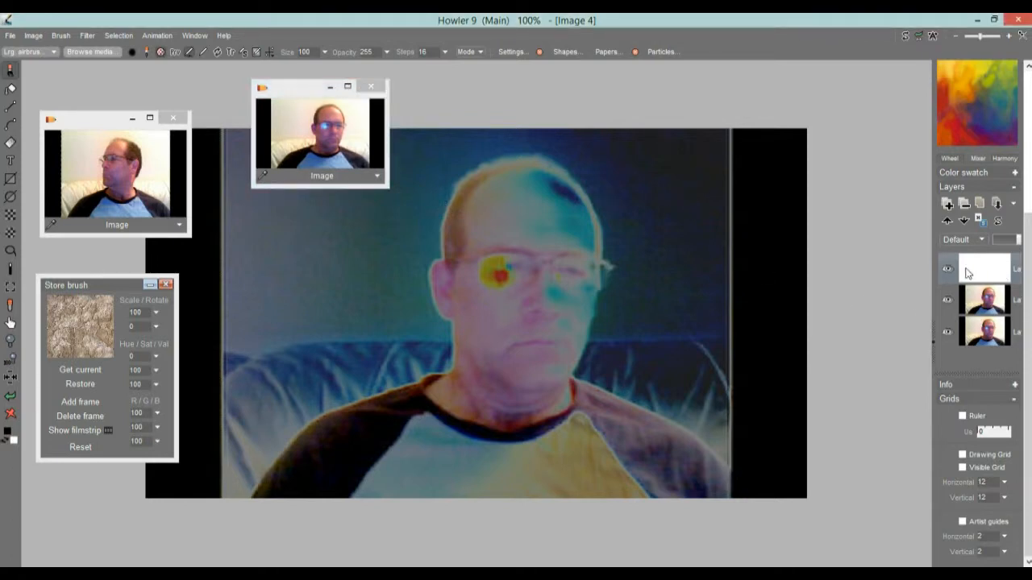
left_click(322, 143)
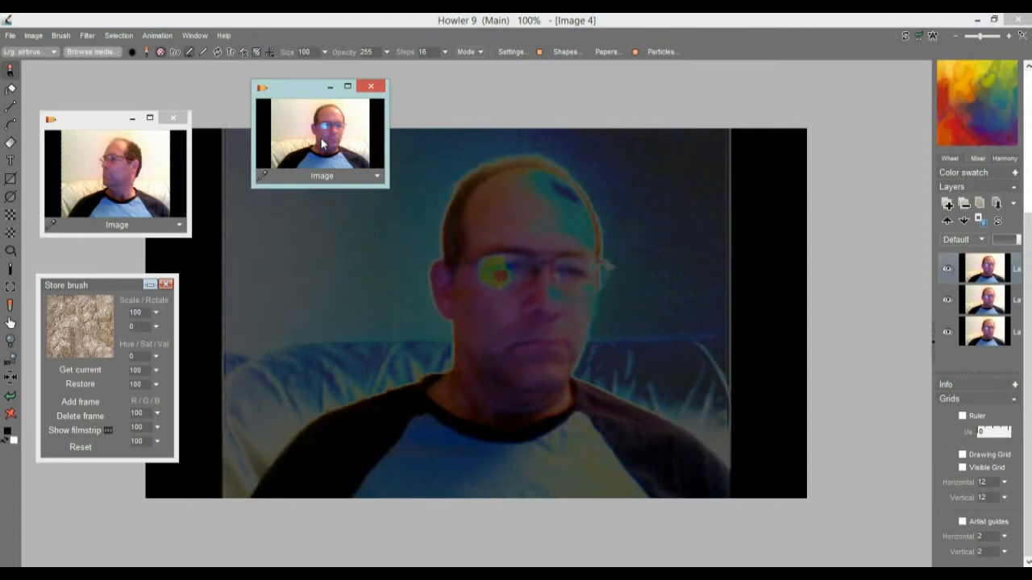
left_click(982, 240)
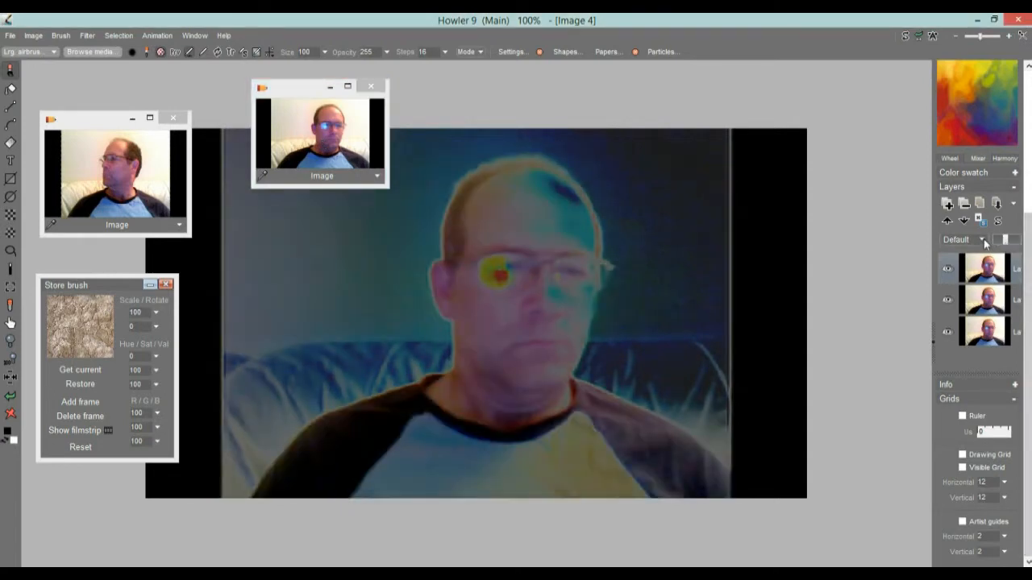
left_click(983, 241)
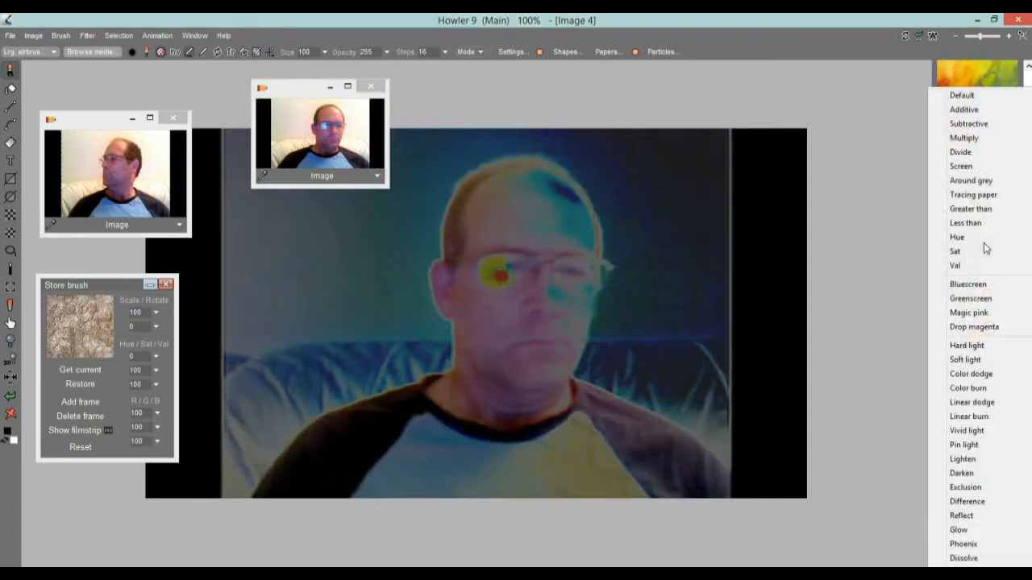
left_click(984, 110)
mouse_move(1005, 243)
left_mouse_down()
mouse_move(1022, 242)
mouse_move(981, 242)
mouse_move(1011, 242)
mouse_move(1001, 243)
left_mouse_up()
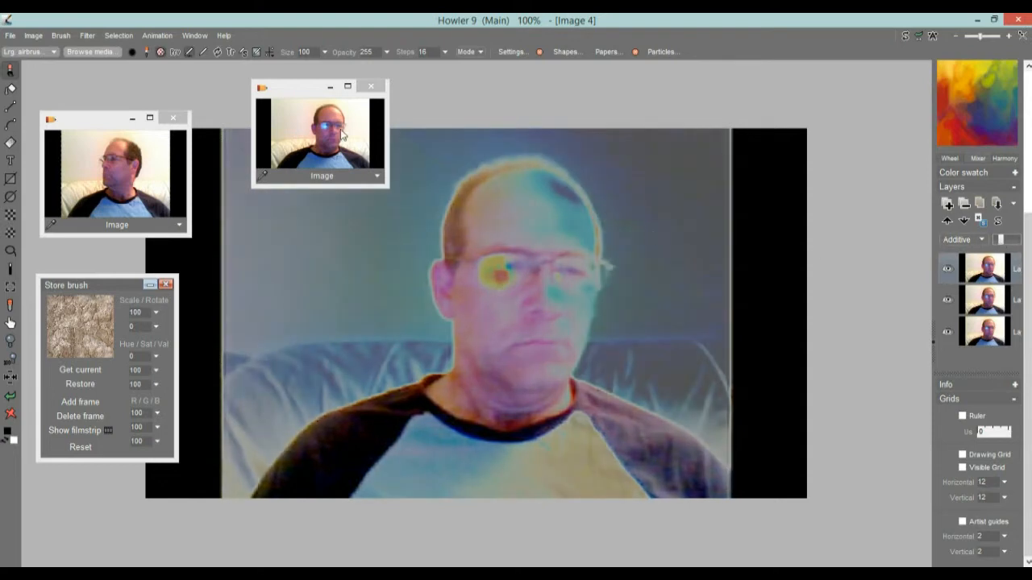
left_click_drag(293, 93, 101, 79)
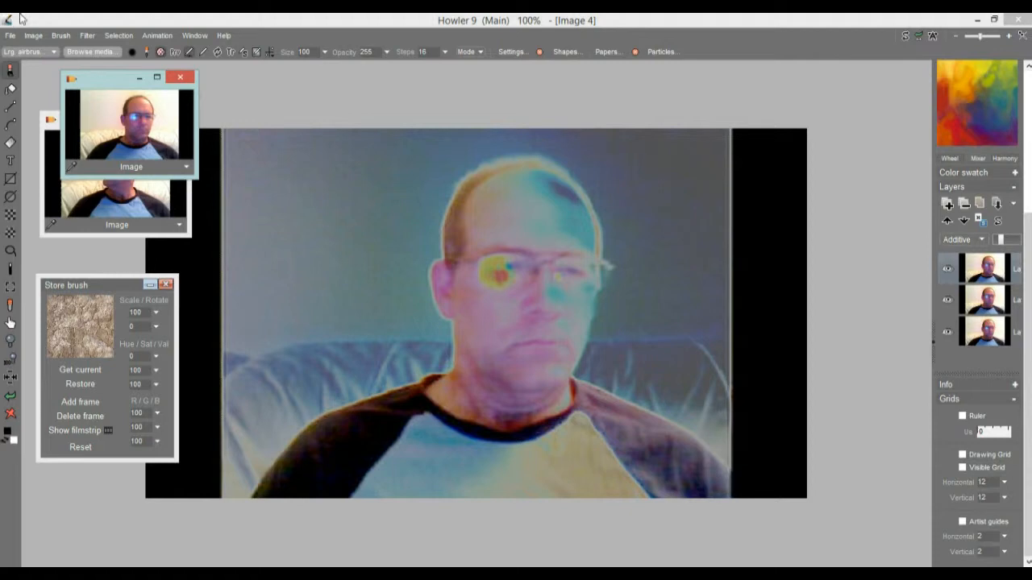
Apply the Spherize filter with its default point lights to the bottom layer
left_click(987, 330)
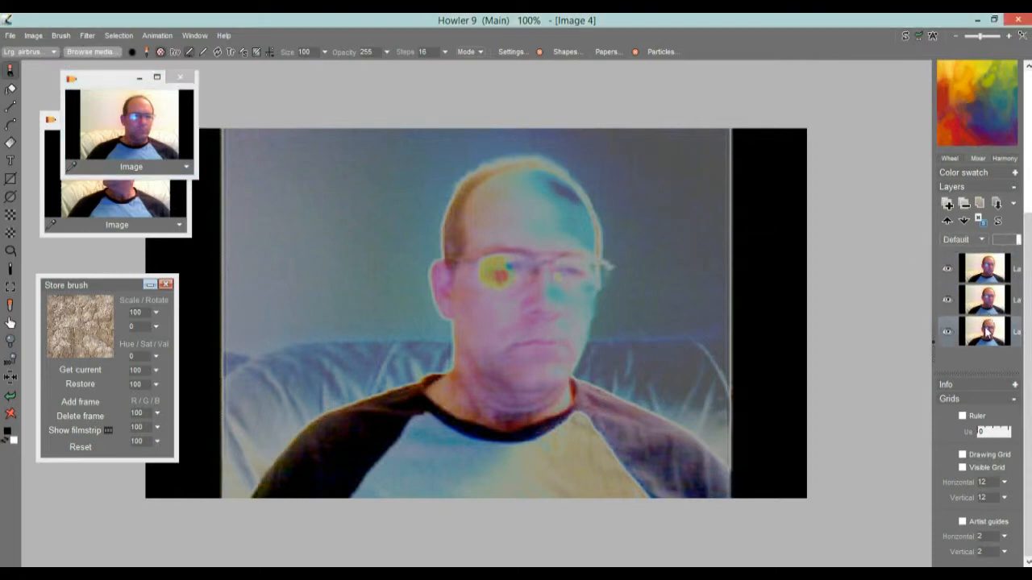
left_click(87, 36)
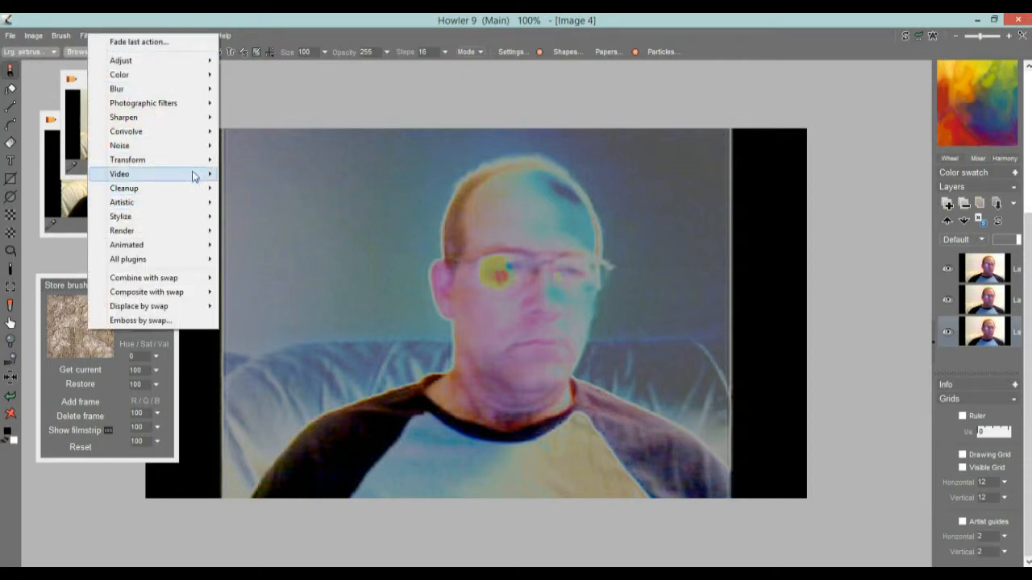
mouse_move(191, 166)
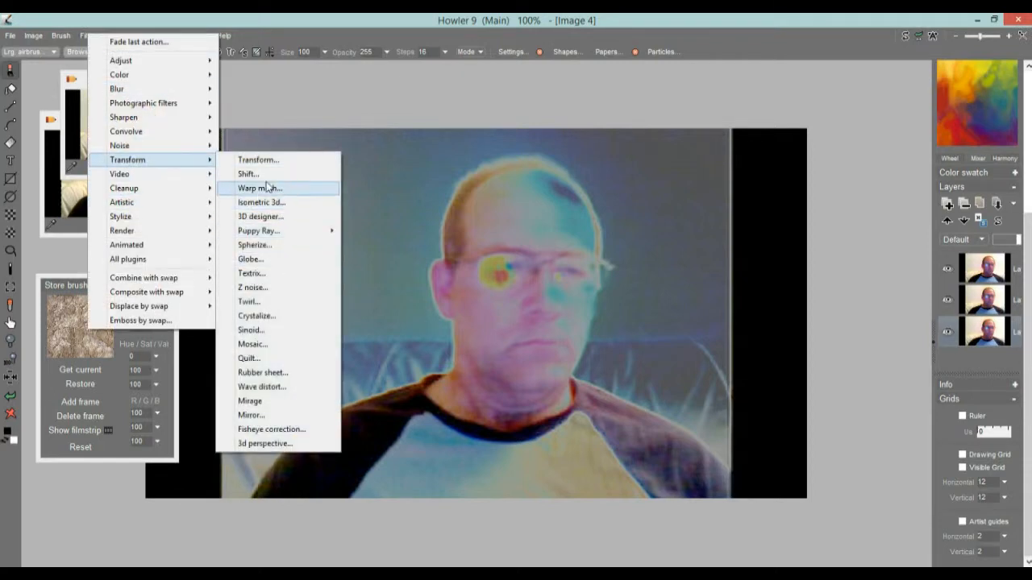
left_click(287, 246)
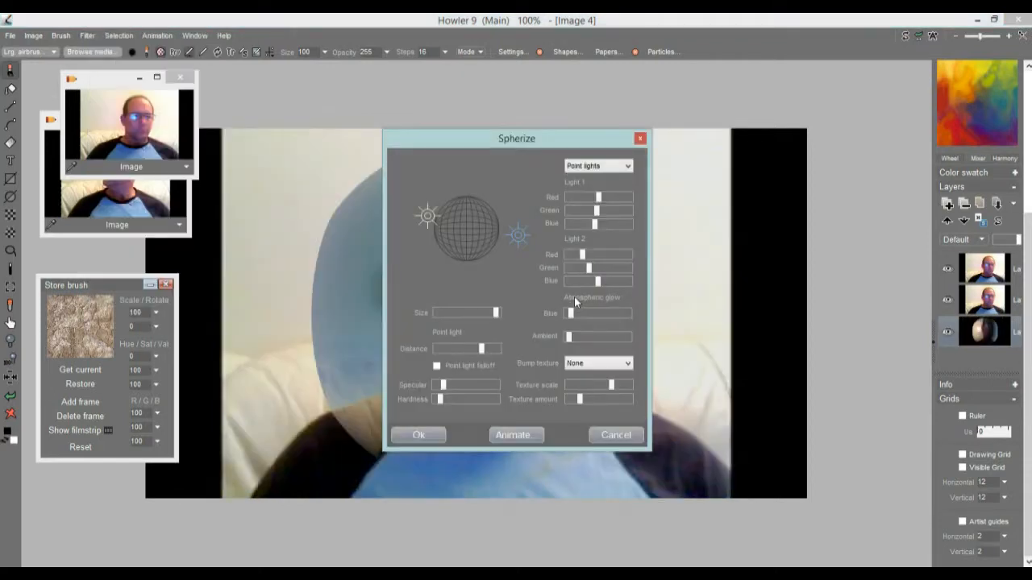
left_click_drag(516, 137, 816, 199)
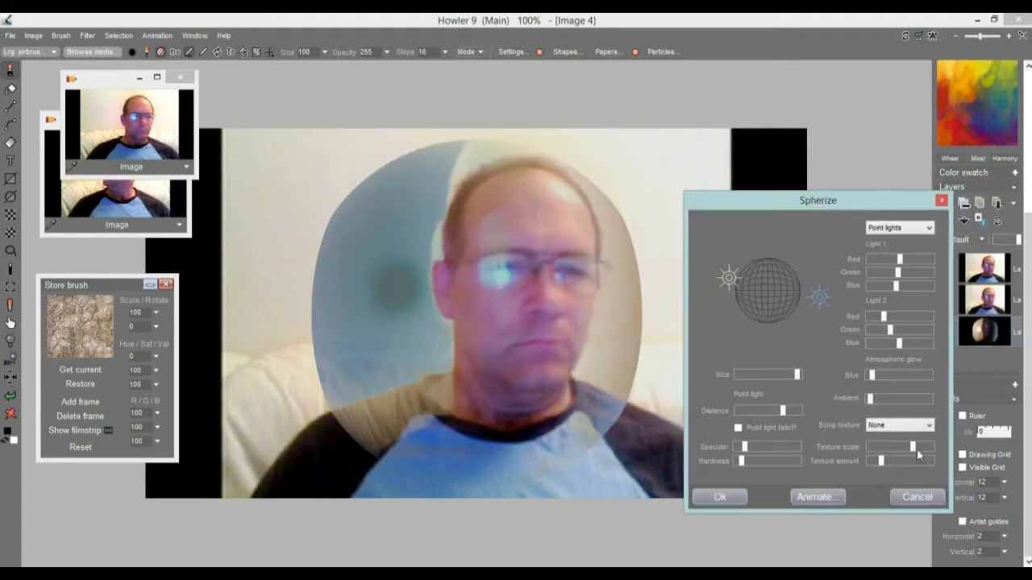
left_click(741, 502)
Transform the middle layer by shifting it toward the canvas's upper left, enlarging it and tilting it slightly, and lower its Exclusion blend opacity
left_click(982, 297)
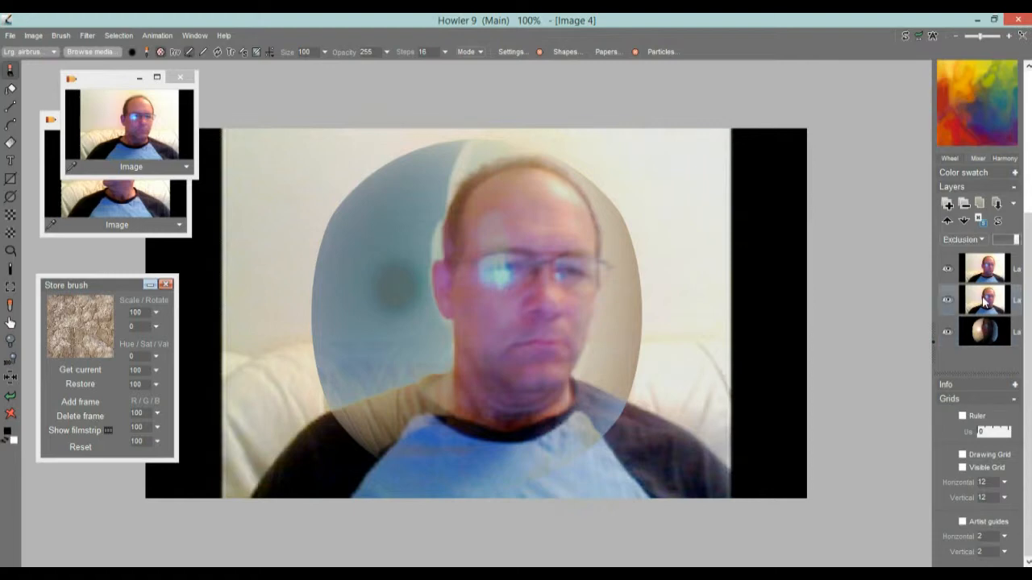
mouse_move(1015, 241)
left_mouse_down()
mouse_move(997, 243)
mouse_move(1017, 241)
left_mouse_up()
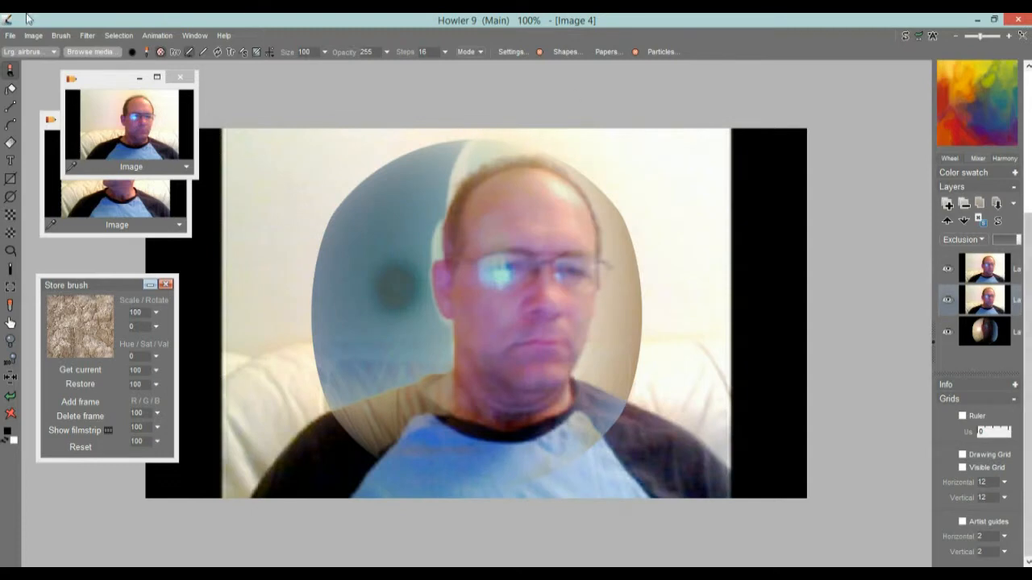
left_click(81, 35)
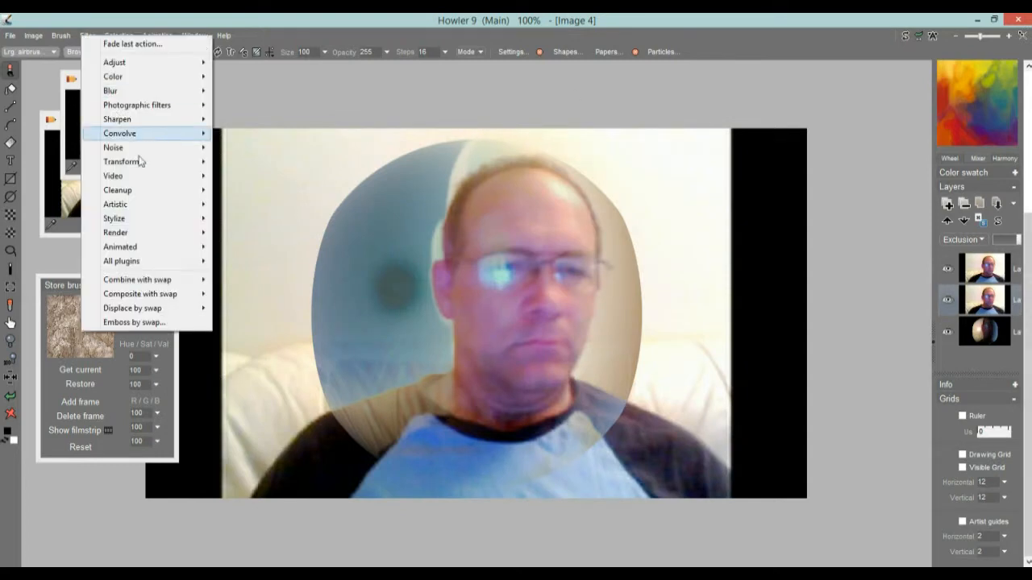
mouse_move(152, 161)
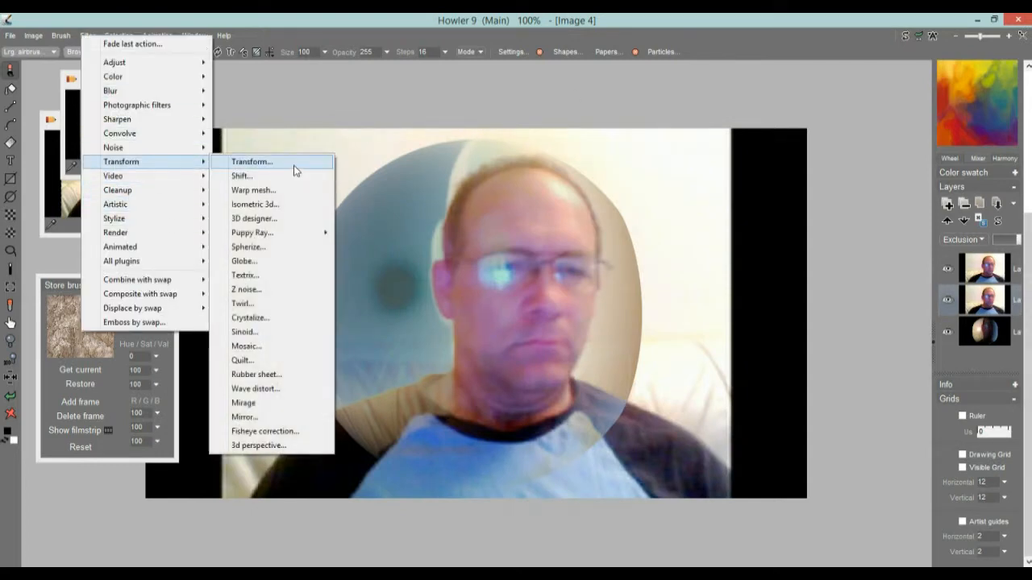
left_click(294, 165)
left_click_drag(507, 272, 420, 250)
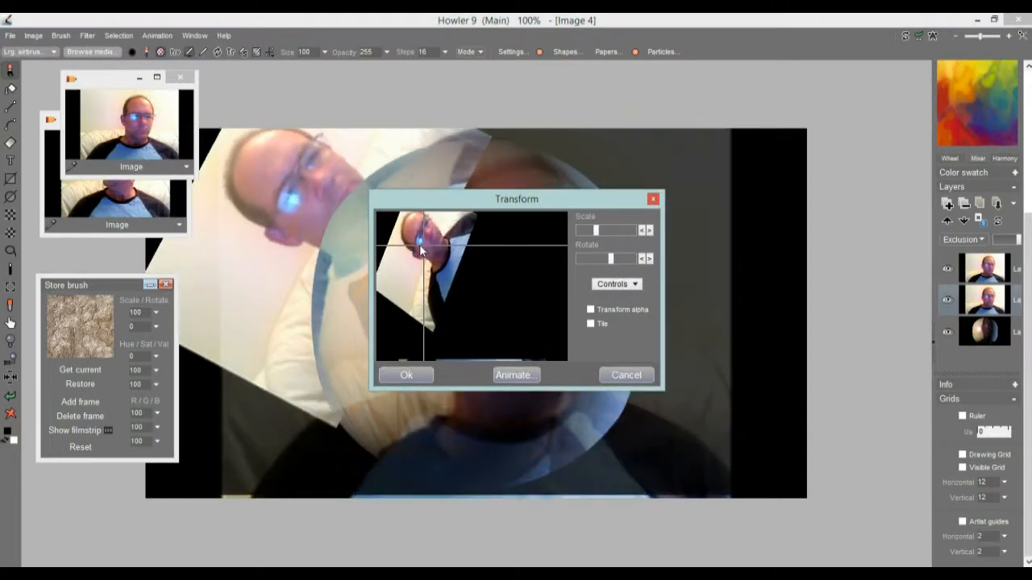
left_click_drag(596, 230, 610, 236)
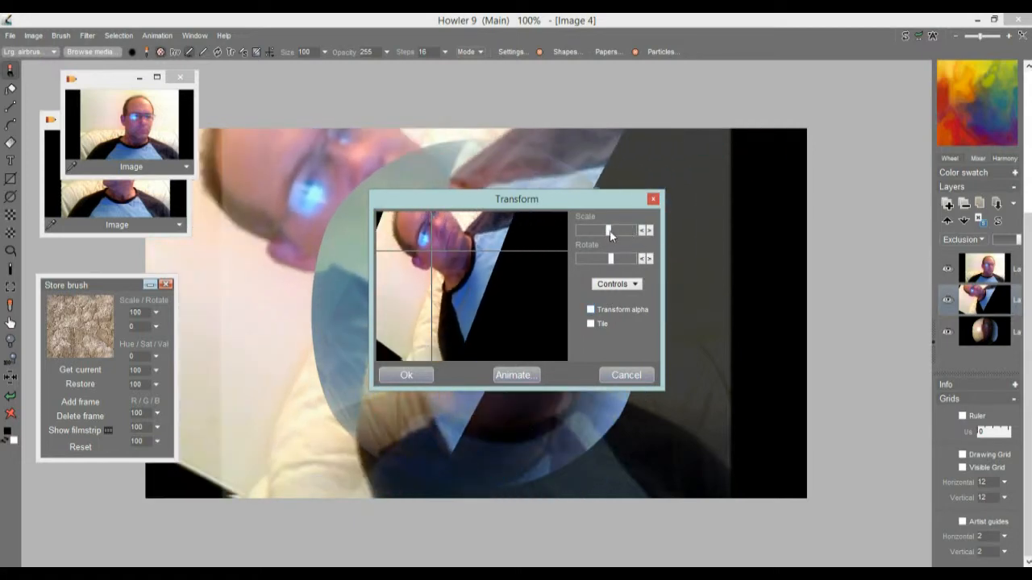
left_click_drag(611, 258, 606, 262)
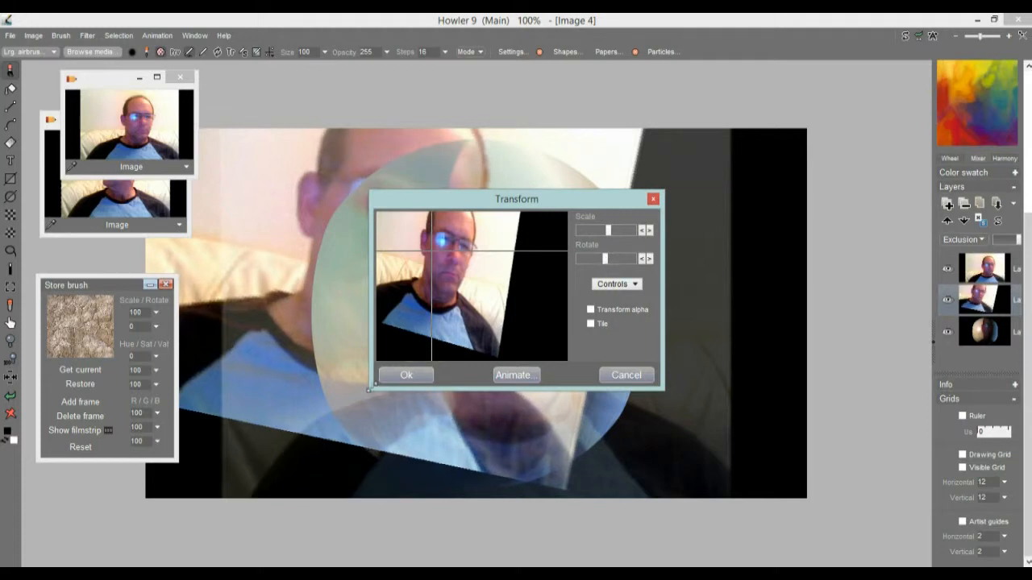
left_click(405, 376)
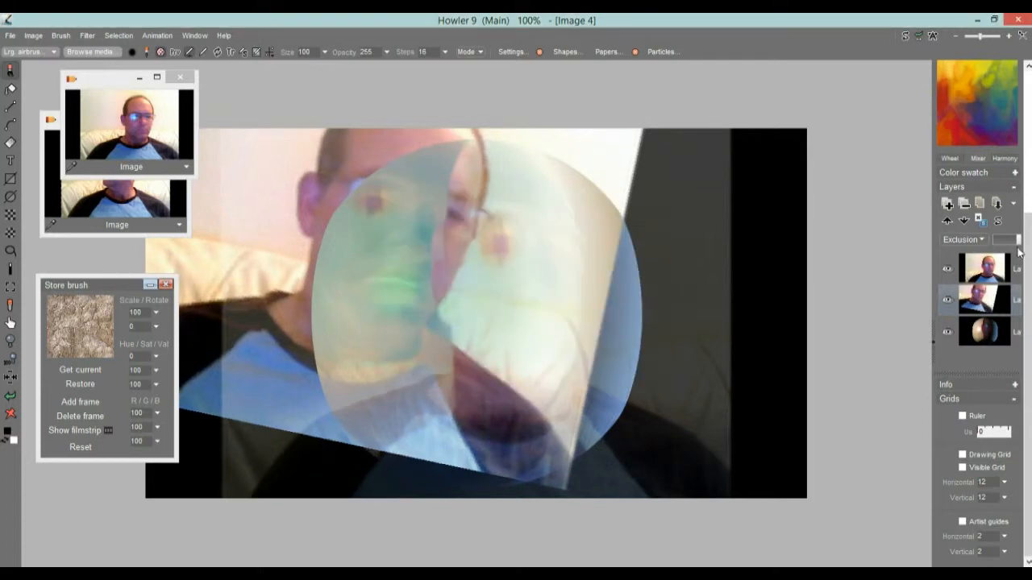
left_click_drag(1017, 243, 1009, 240)
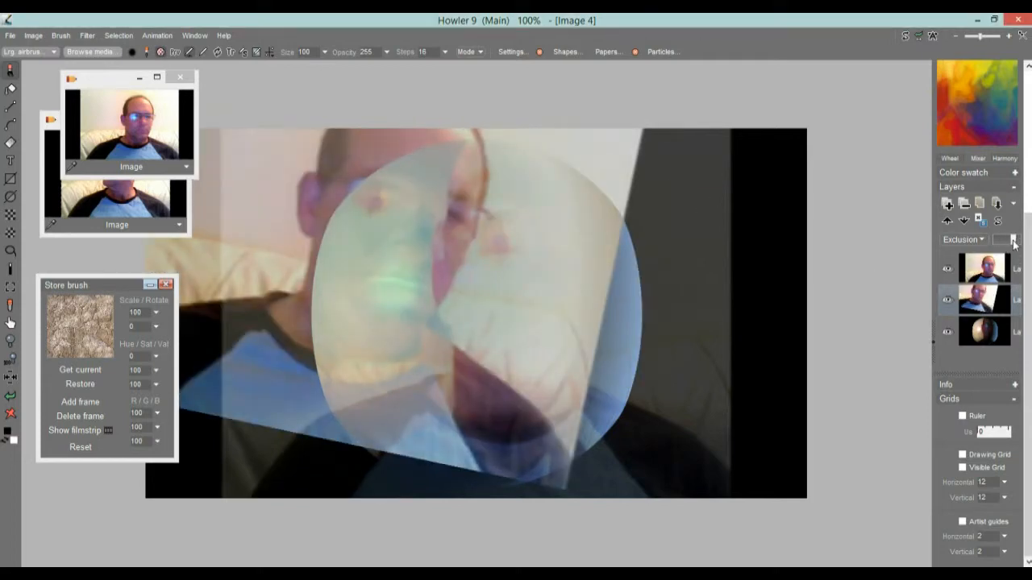
Apply the Wet paint filter to the top layer with value -100 at full opacity, and raise the layer's blend opacity slightly
left_click(996, 274)
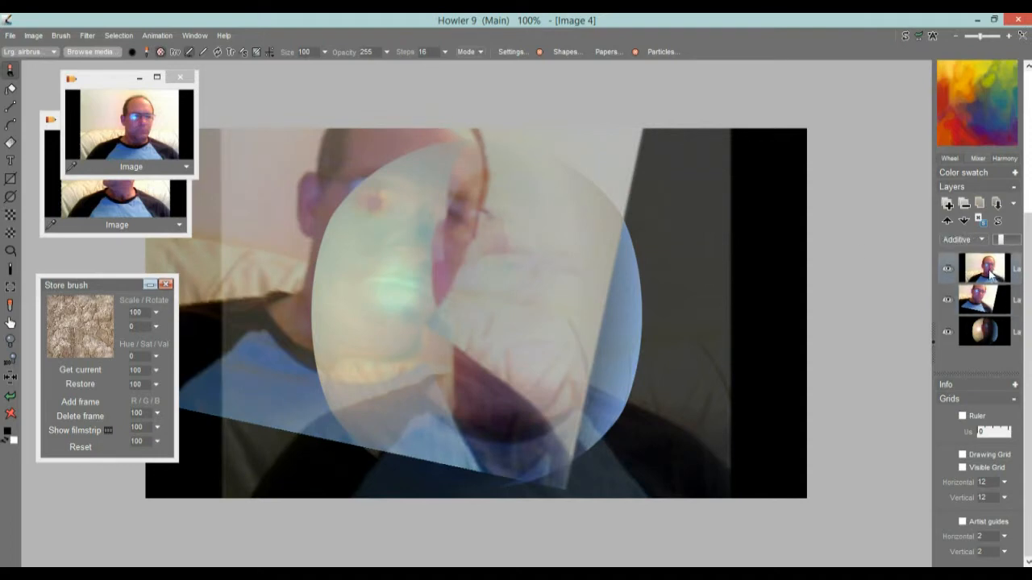
left_click(86, 35)
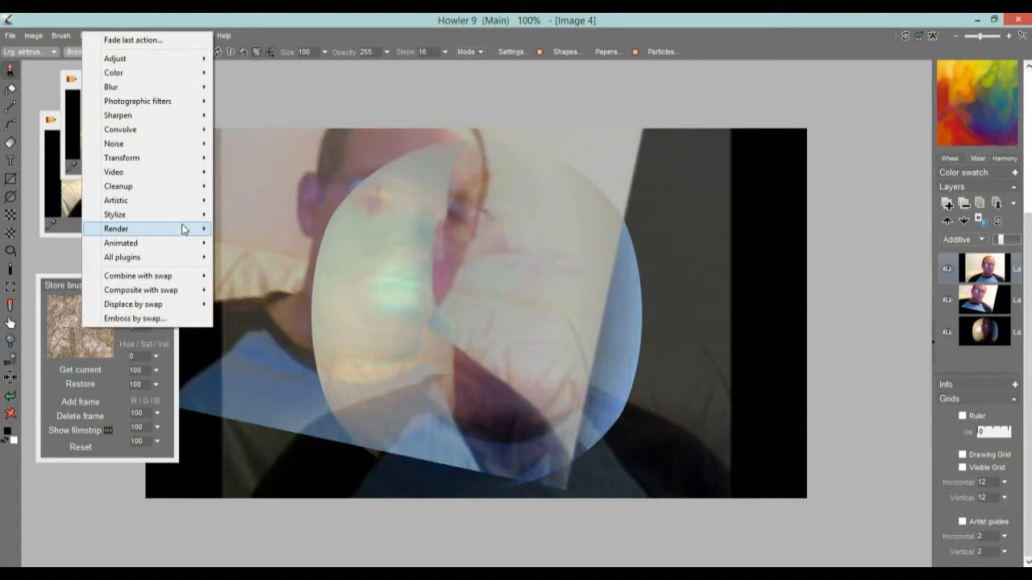
mouse_move(177, 200)
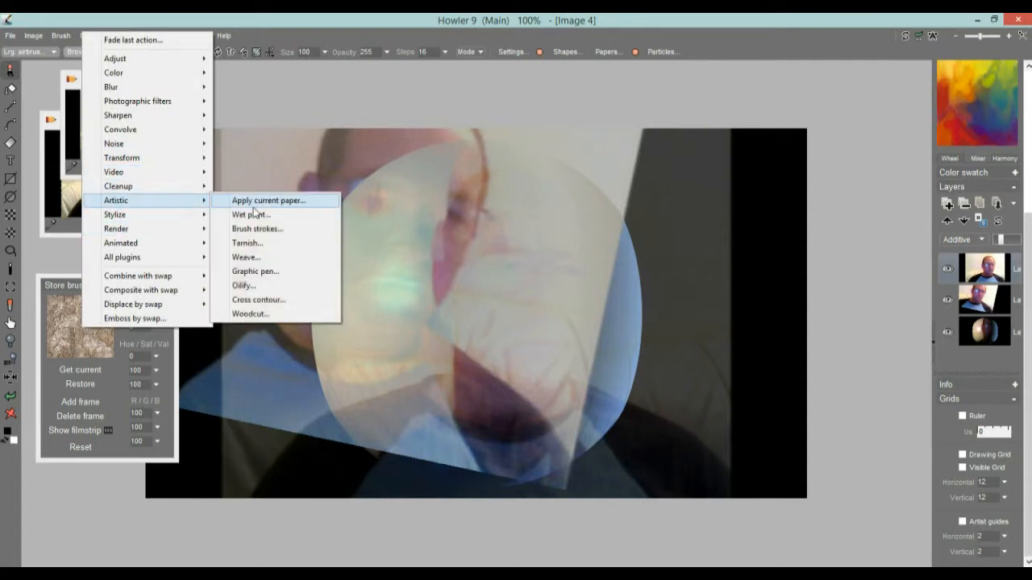
left_click(280, 217)
mouse_move(540, 283)
left_mouse_down()
mouse_move(578, 279)
mouse_move(437, 288)
mouse_move(568, 301)
left_mouse_up()
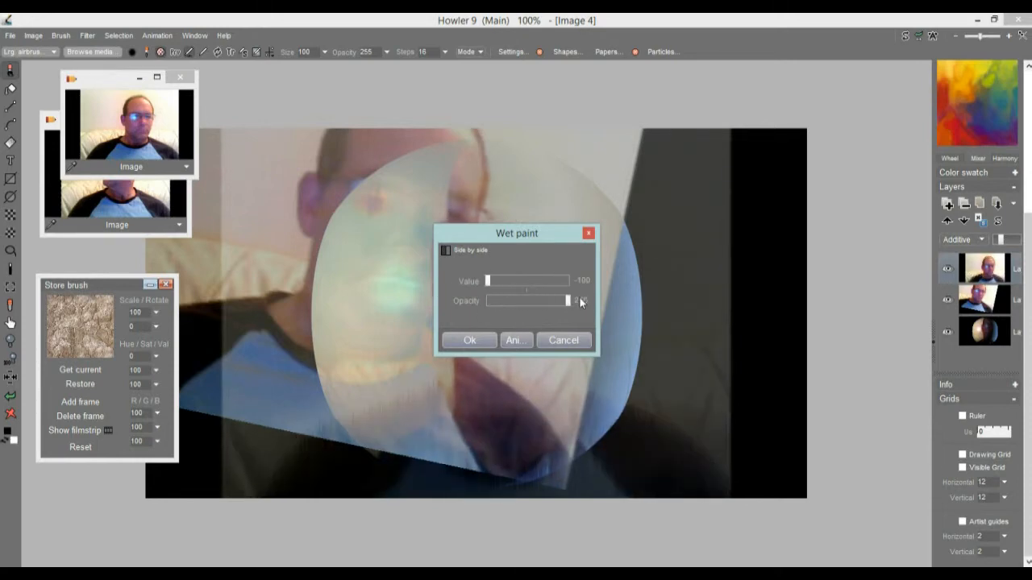
left_click(472, 339)
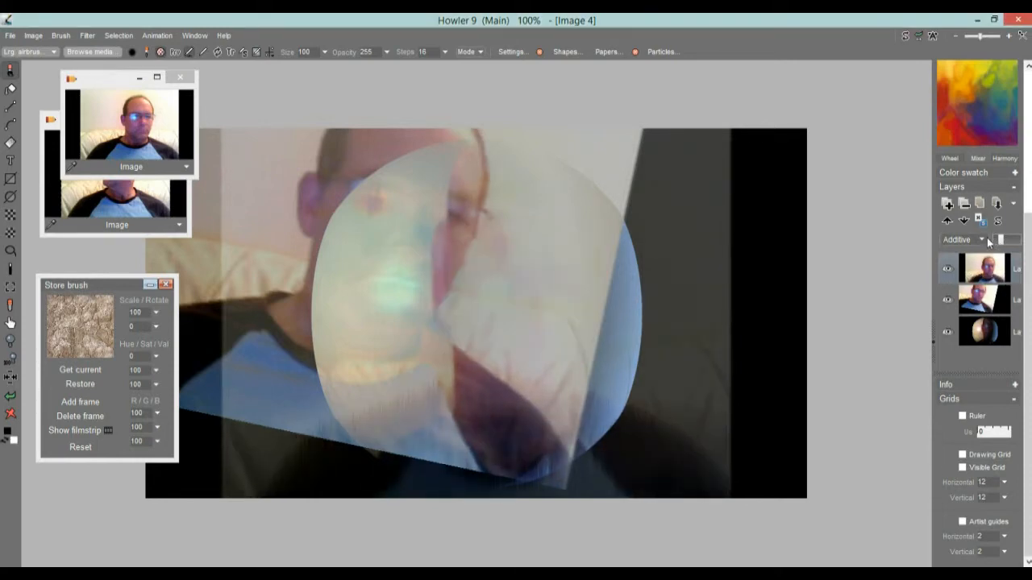
mouse_move(1000, 240)
left_mouse_down()
mouse_move(1015, 242)
mouse_move(1005, 247)
left_mouse_up()
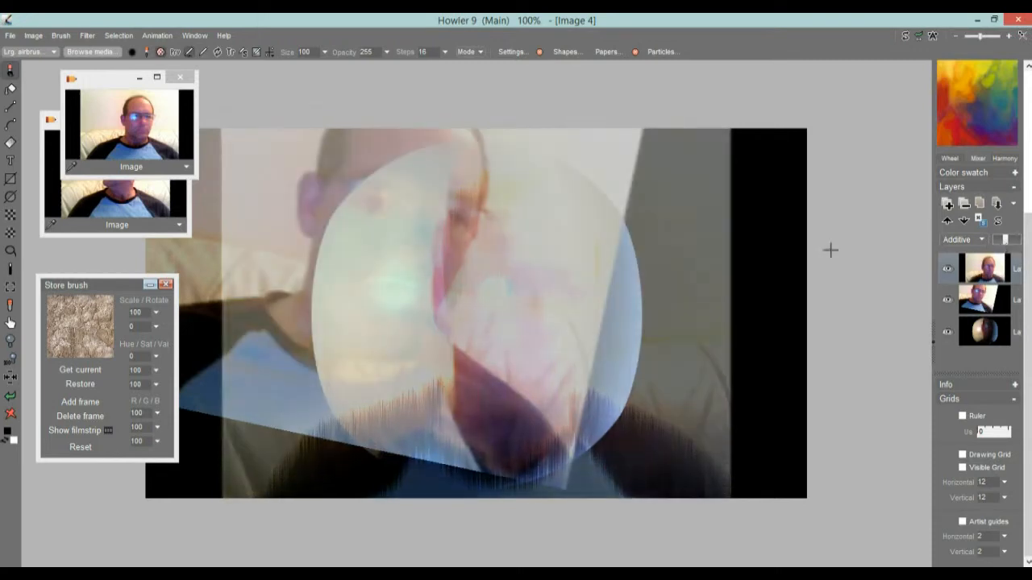
Transform the top layer by shifting its picture toward the canvas's lower right, keeping the previous scale and rotation
left_click(87, 35)
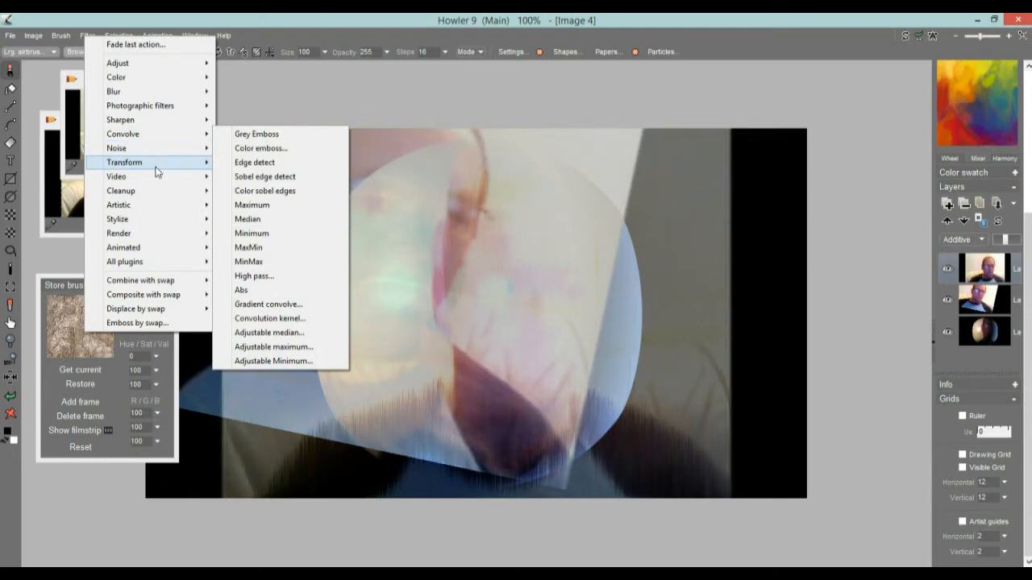
mouse_move(154, 163)
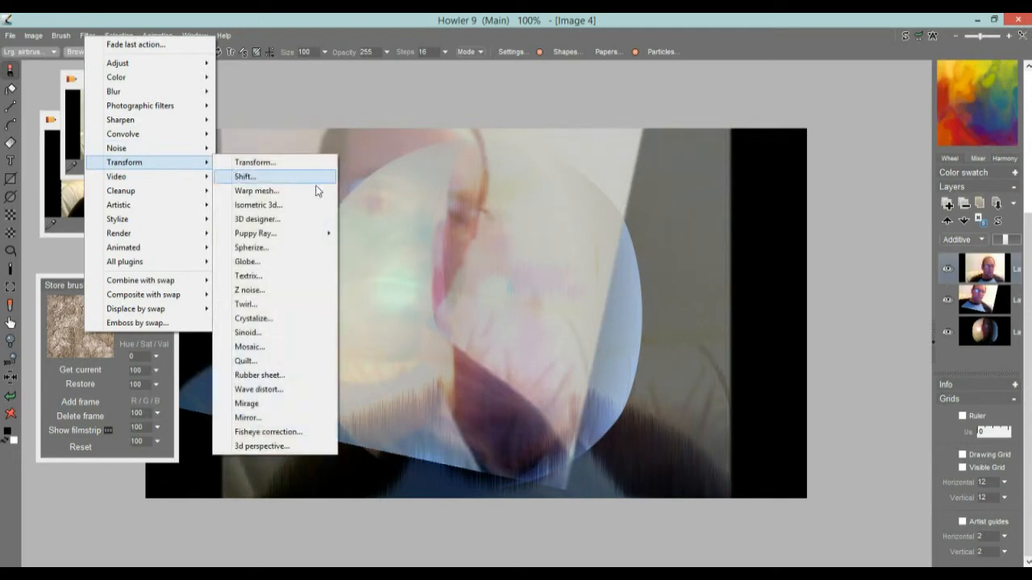
left_click(262, 163)
left_click_drag(482, 286, 511, 335)
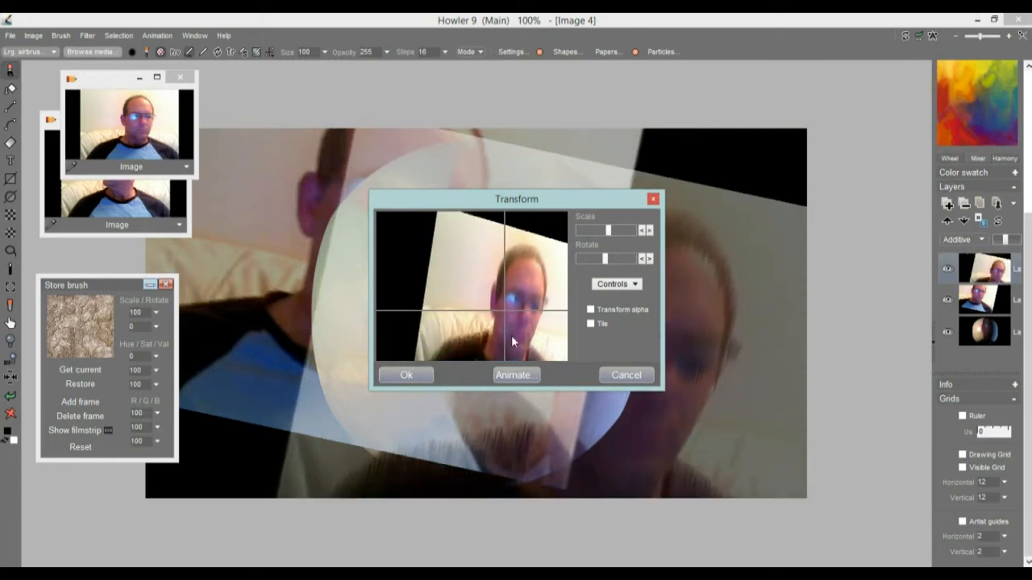
left_click(406, 375)
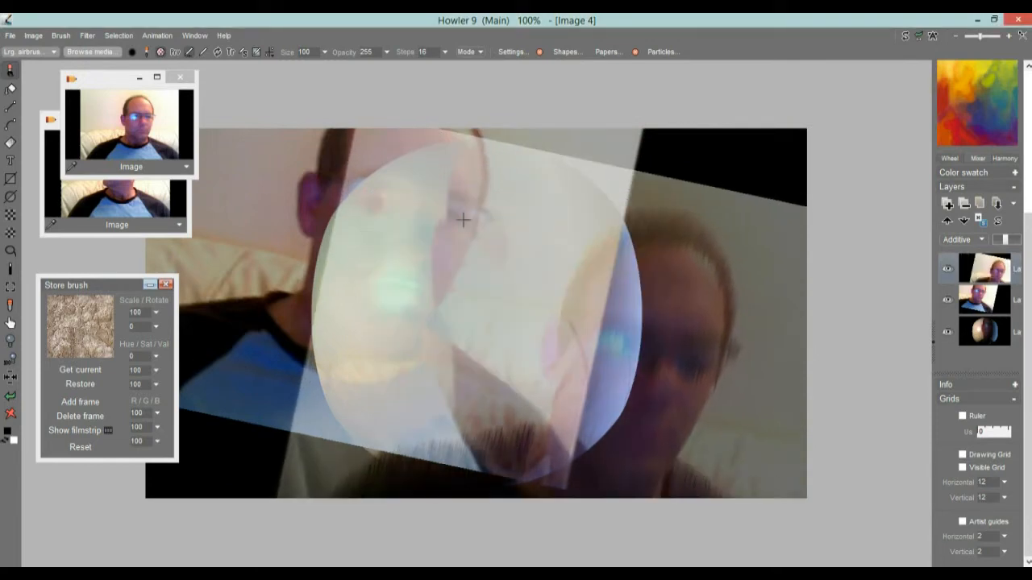
Toggle the visibility of all three layers in turn to compare their contributions, and select the bottom layer
left_click(947, 301)
left_click(946, 269)
left_click(946, 269)
left_click(947, 300)
left_click(949, 331)
left_click(951, 332)
left_click(947, 300)
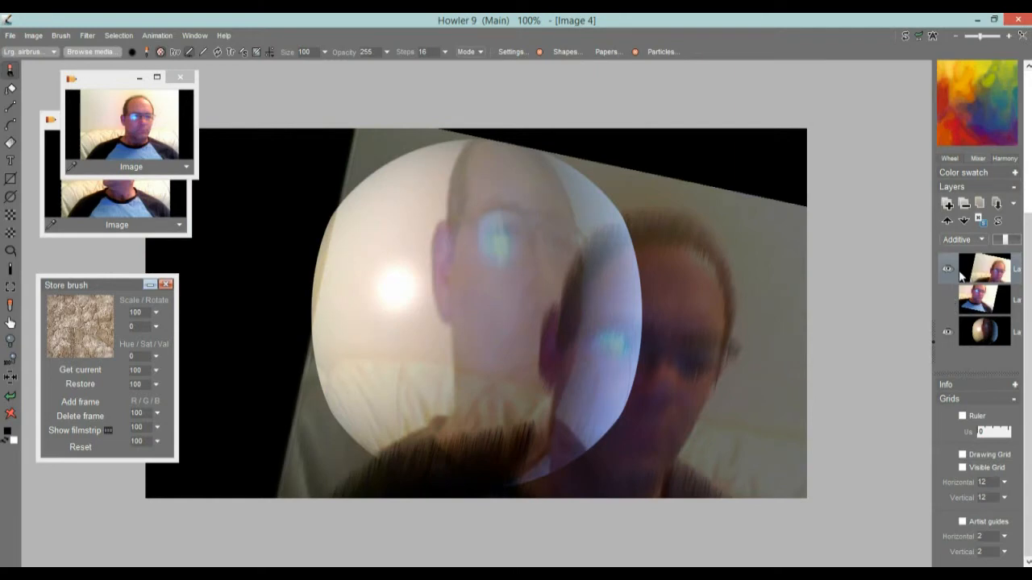
left_click(947, 269)
left_click(947, 299)
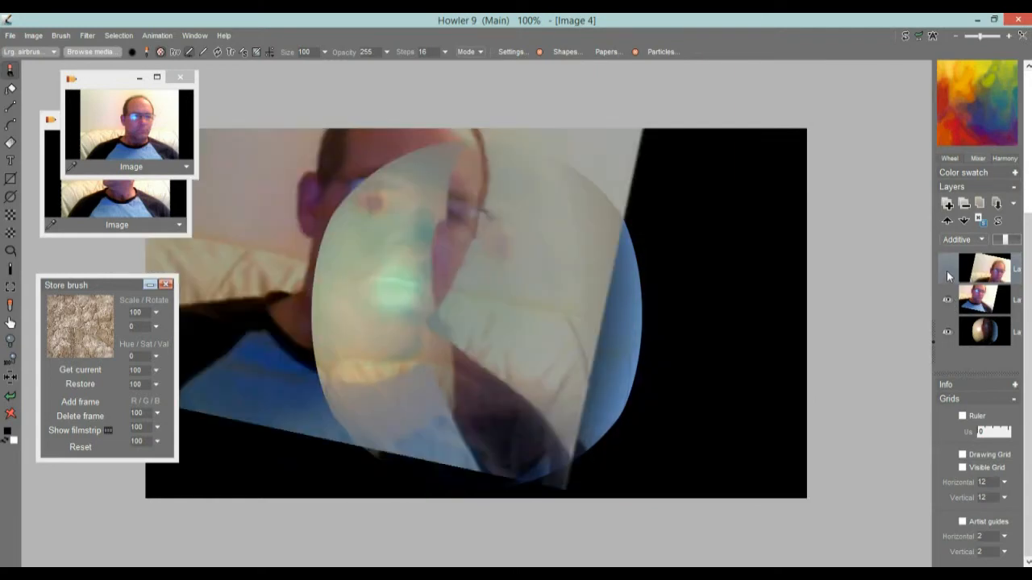
left_click(947, 269)
left_click(992, 303)
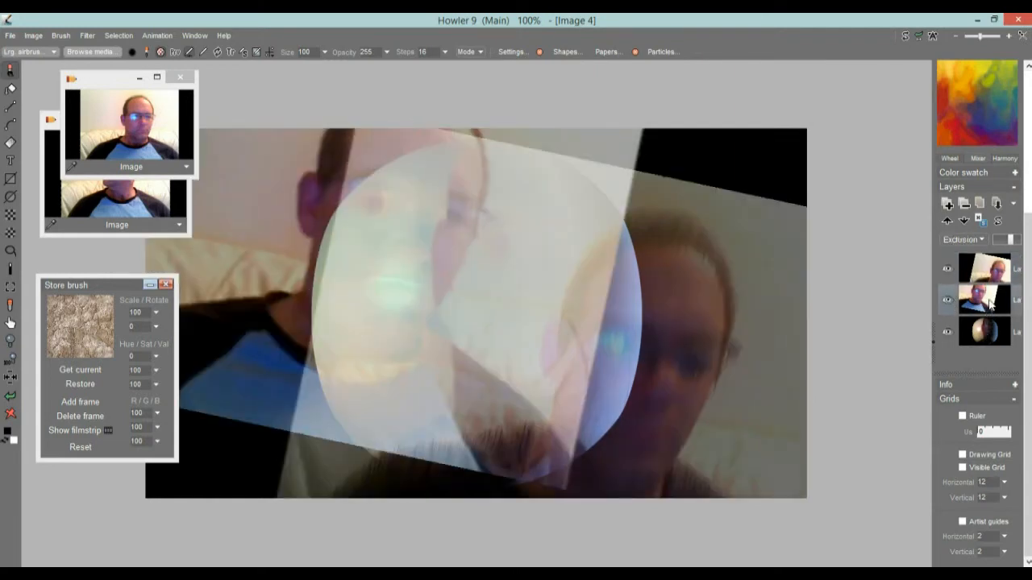
left_click(974, 341)
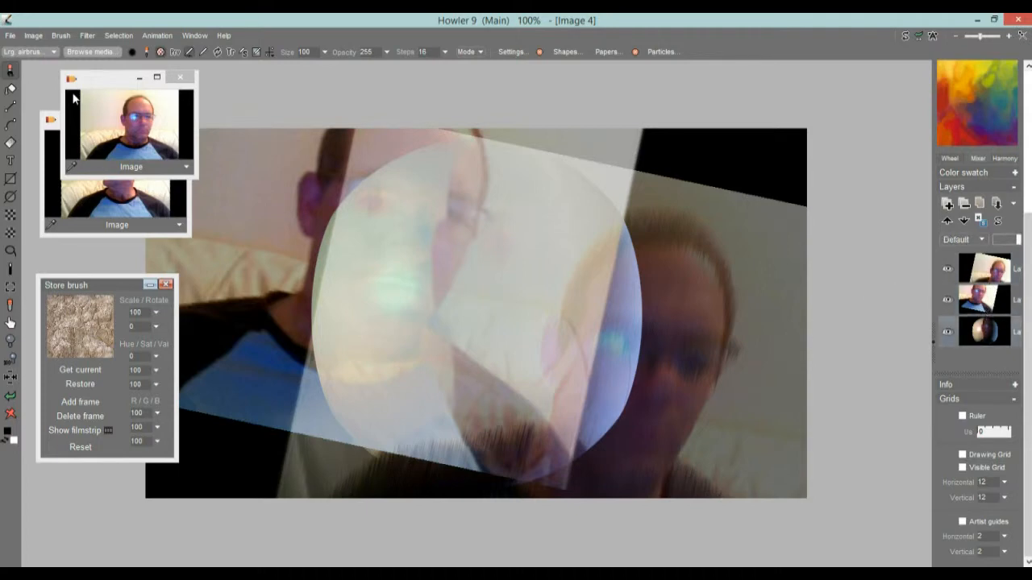